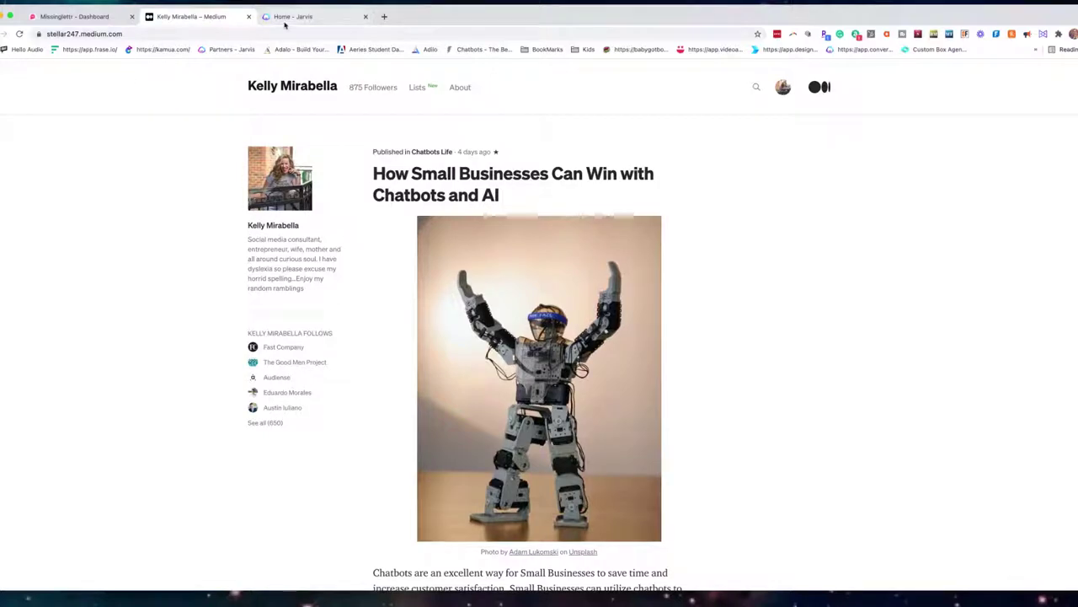
# Switch to the Missinglettr dashboard and look over the 30-day performance, posting health and recommended actions
pyautogui.click(93, 17)
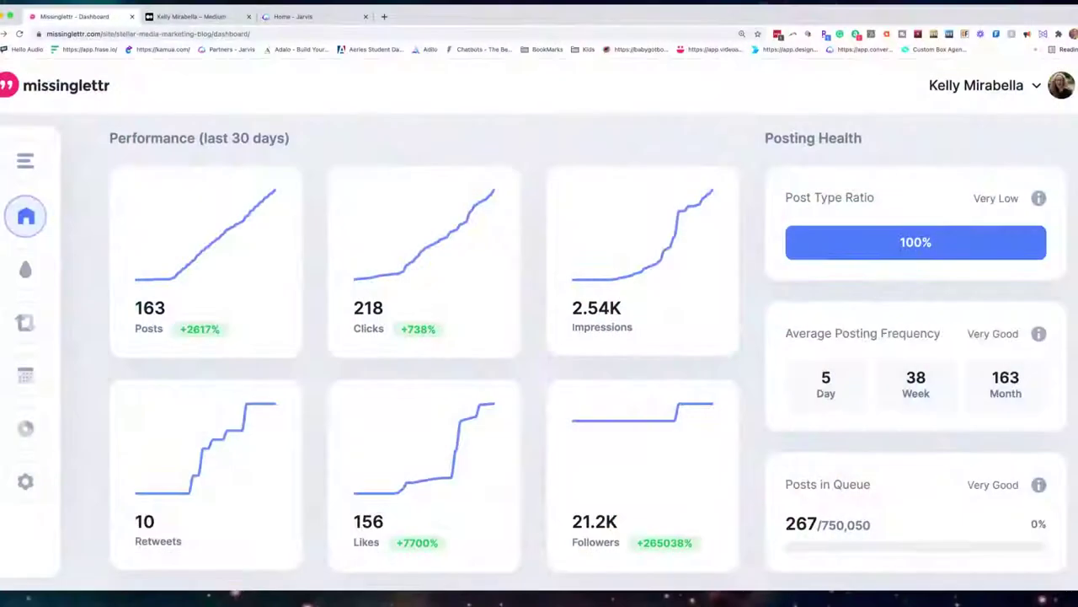
pyautogui.scroll(-5, 393, 235)
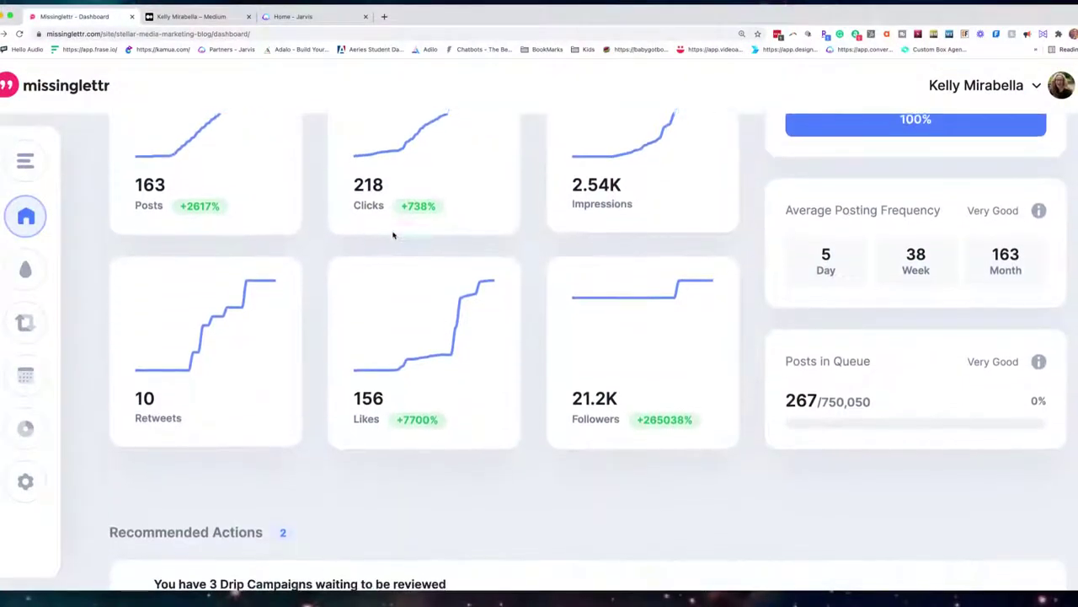
pyautogui.scroll(-3, 393, 235)
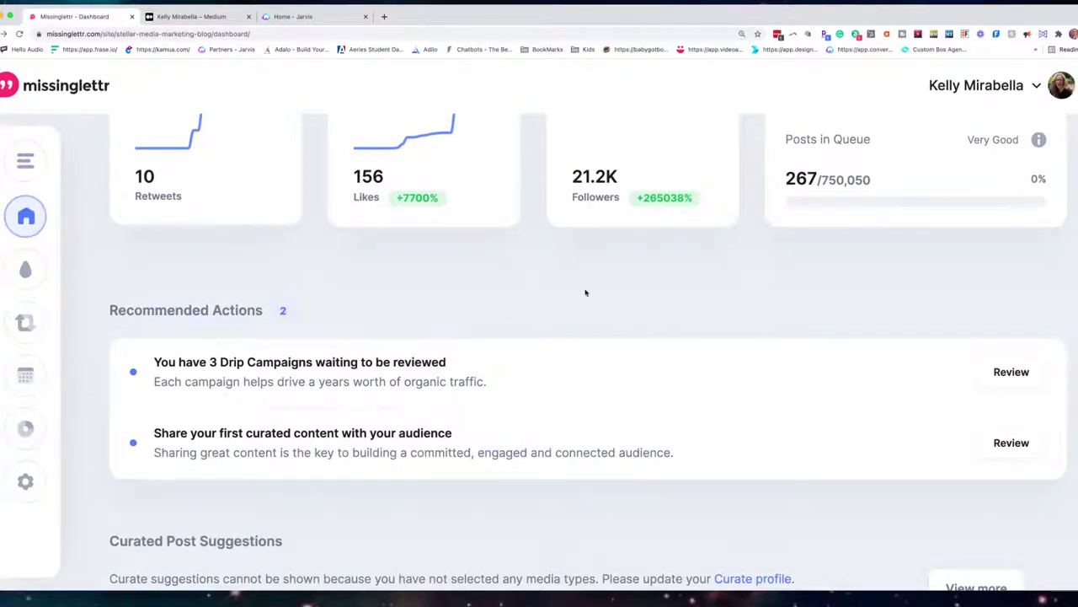
pyautogui.scroll(8, 585, 292)
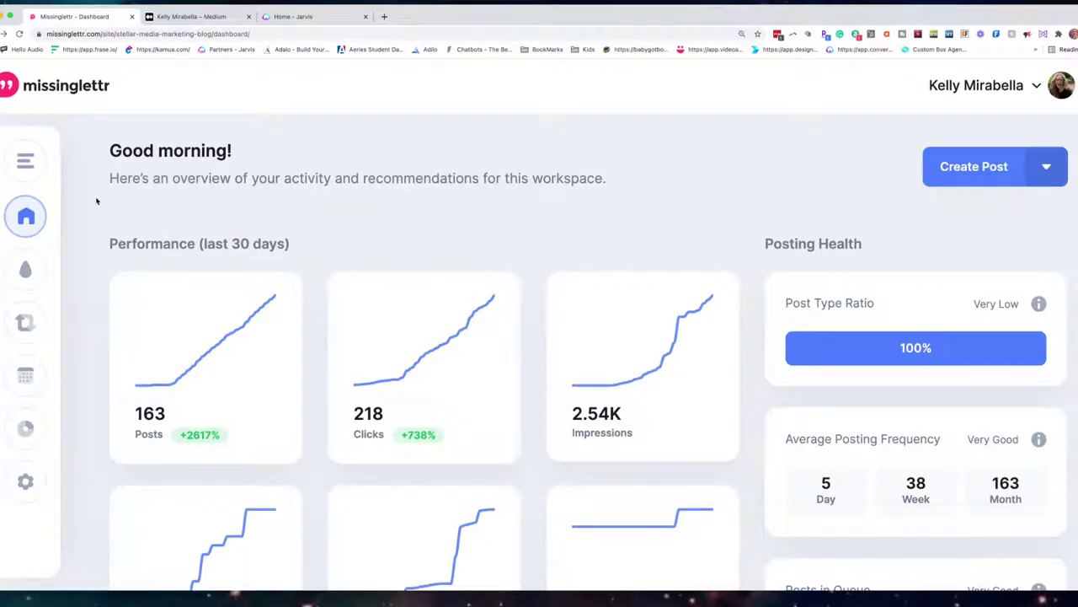
# Open the drip campaigns and examine the active ones for their social networks, durations, sent and scheduled posts, and clicks
pyautogui.moveTo(25, 275)
pyautogui.click(93, 274)
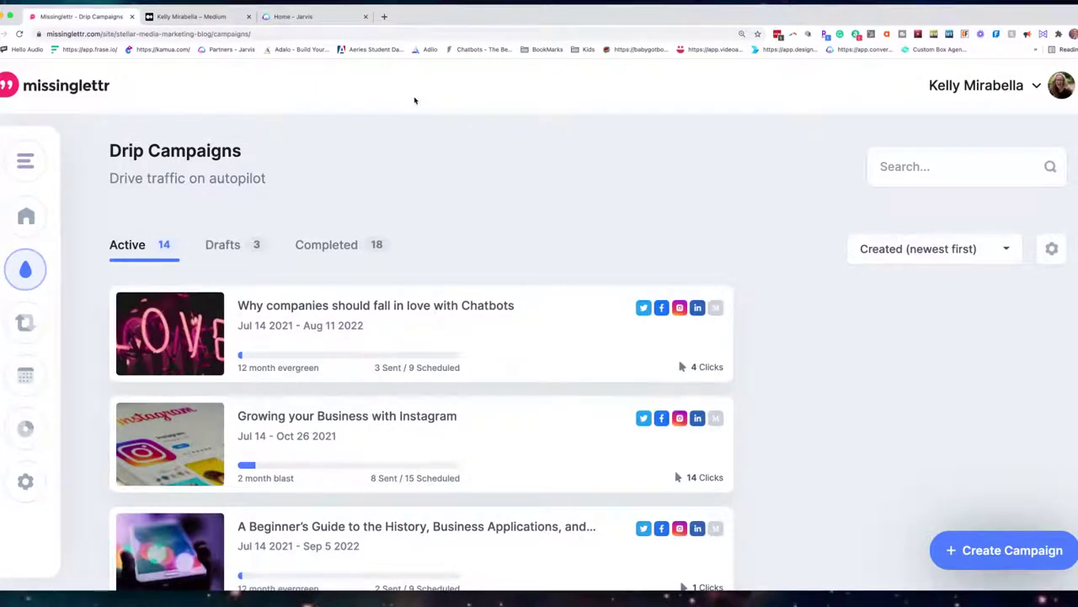
pyautogui.scroll(-4, 201, 384)
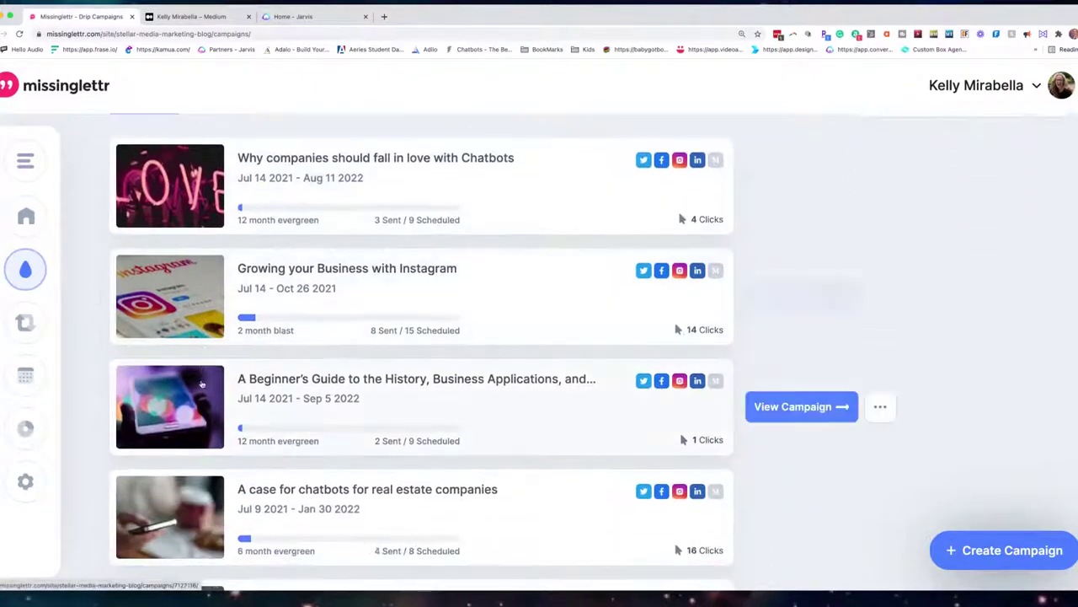
pyautogui.scroll(-2, 202, 384)
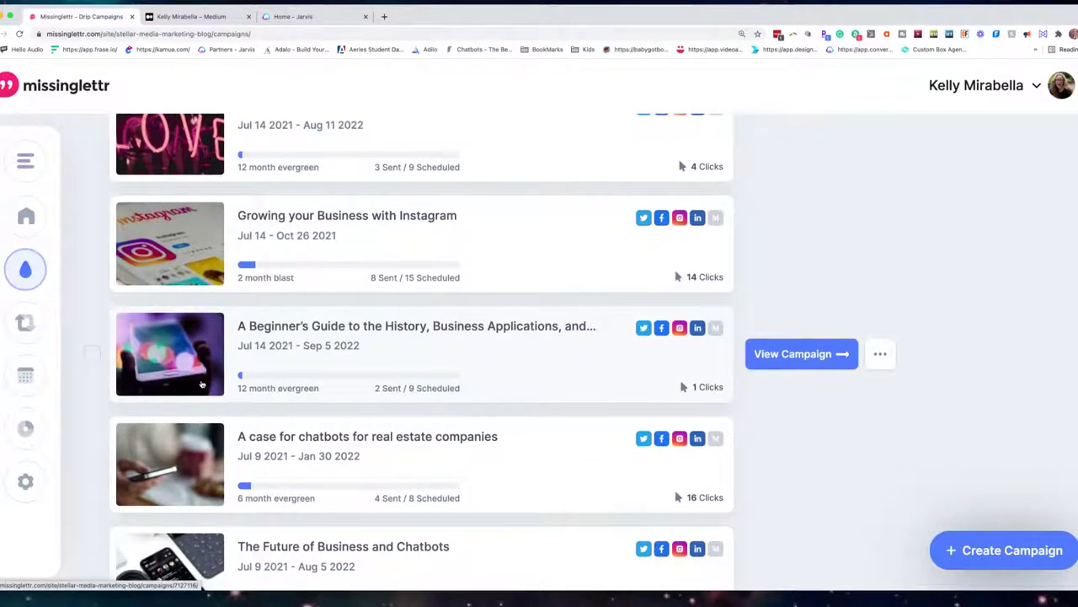
pyautogui.scroll(2, 201, 384)
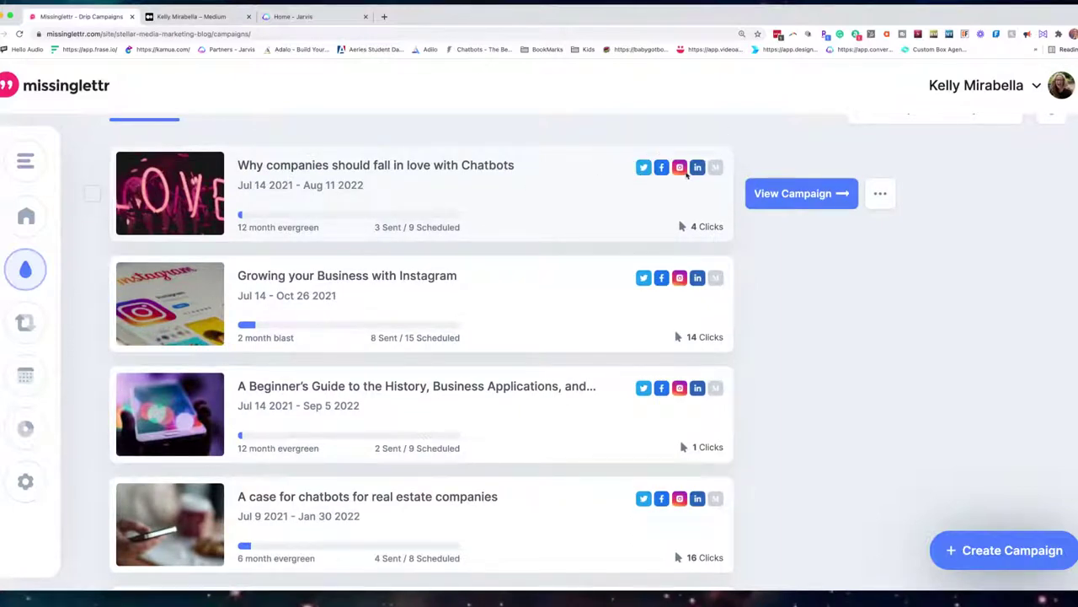
pyautogui.moveTo(712, 175)
pyautogui.moveTo(643, 171)
pyautogui.scroll(1, 379, 226)
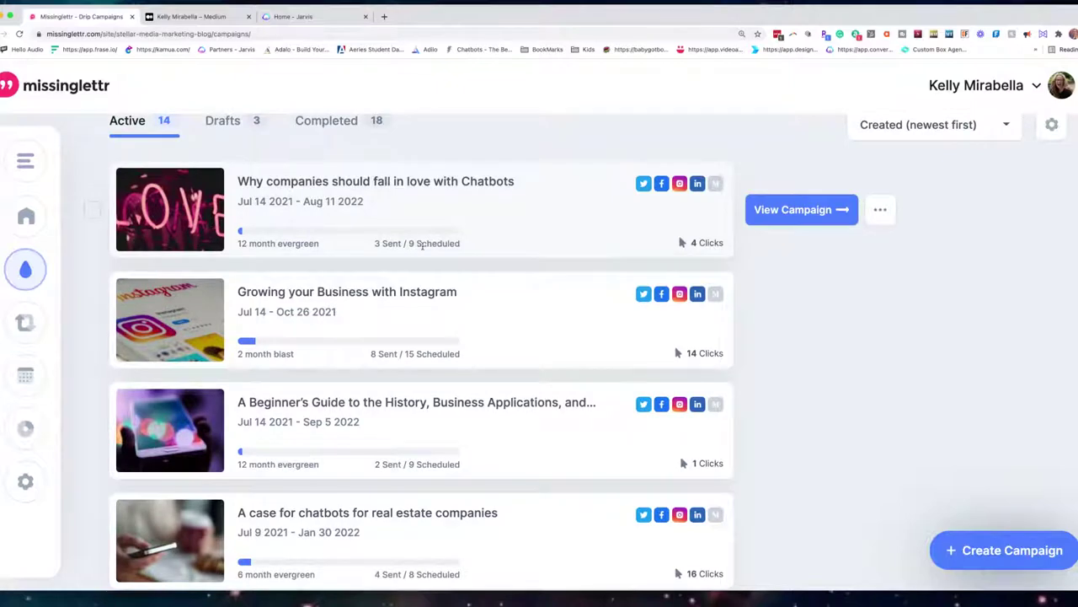
pyautogui.scroll(1, 438, 248)
pyautogui.scroll(-2, 462, 253)
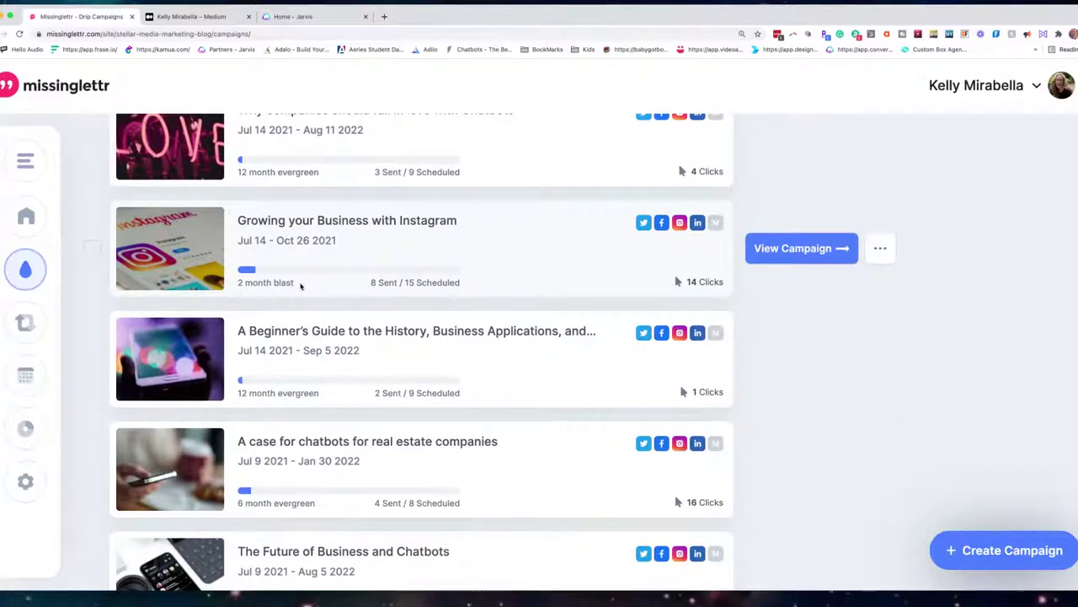
pyautogui.scroll(-5, 300, 285)
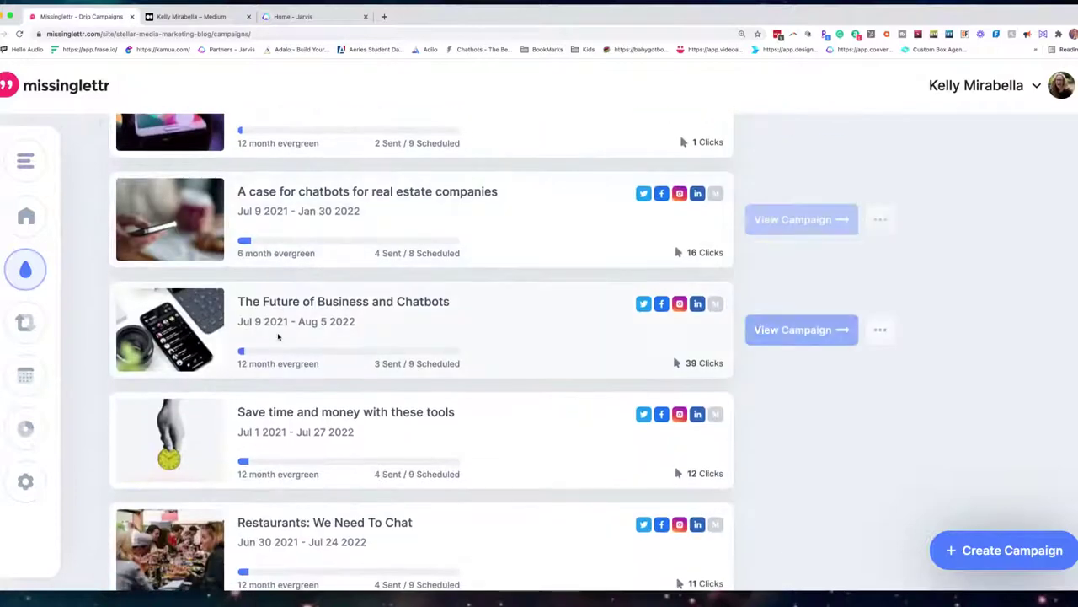
pyautogui.scroll(-6, 278, 337)
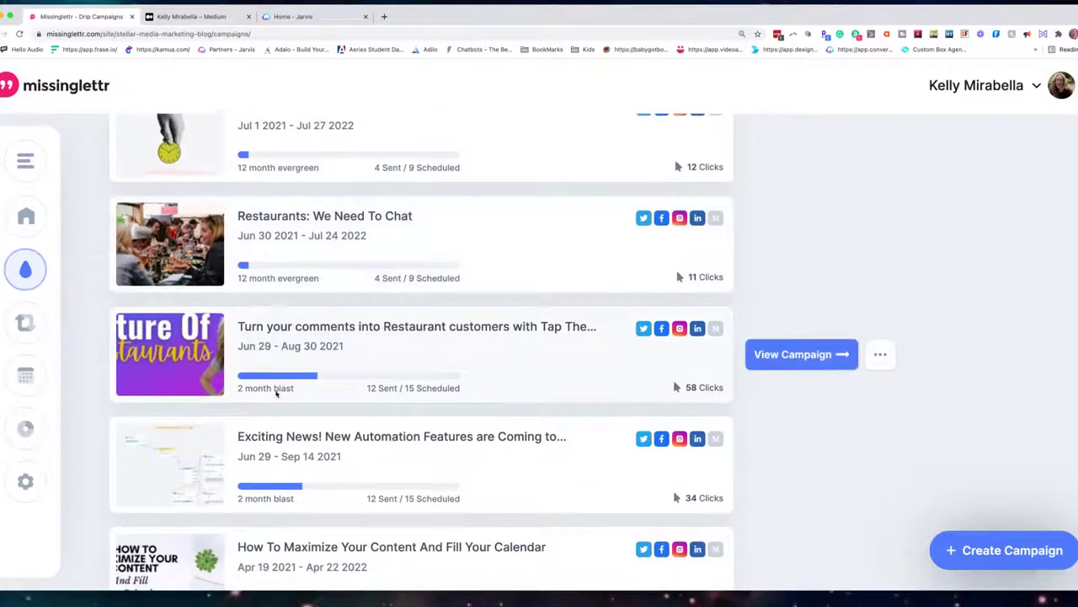
pyautogui.scroll(-4, 277, 393)
pyautogui.scroll(15, 253, 253)
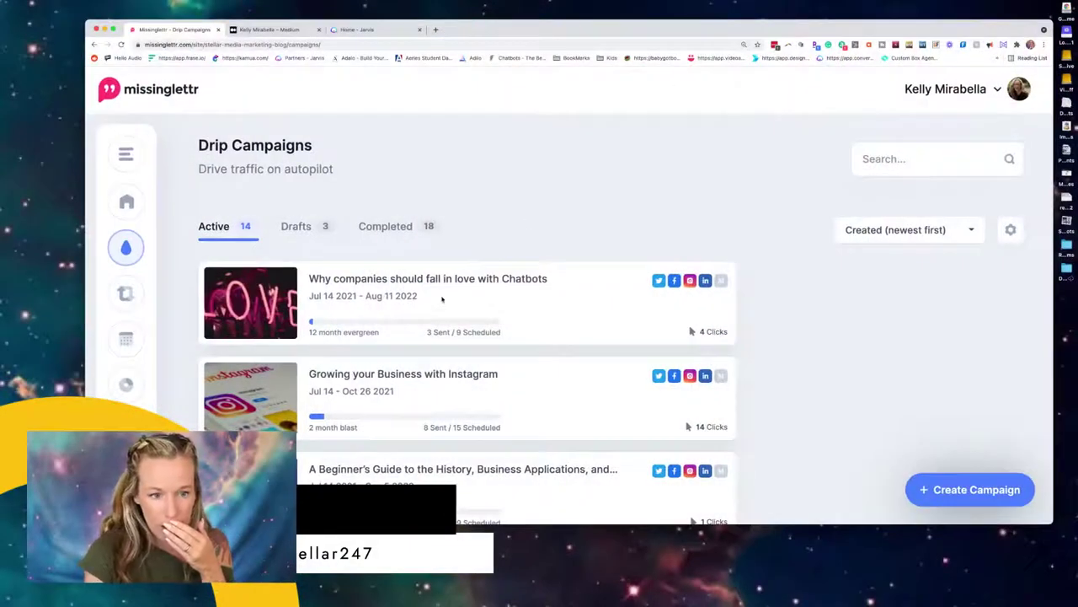
pyautogui.scroll(-2, 441, 335)
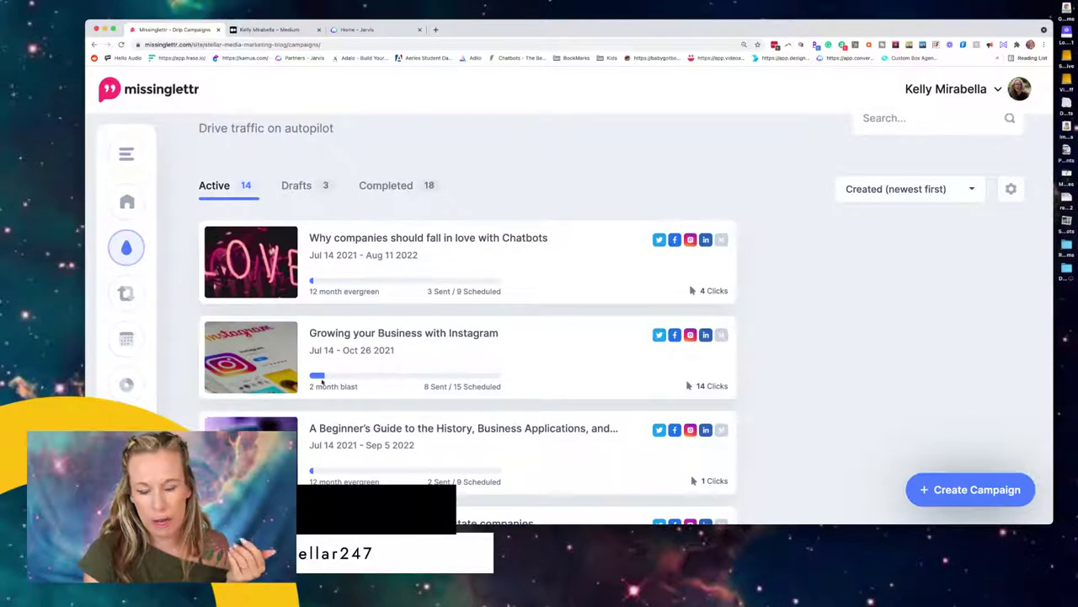
pyautogui.scroll(-2, 401, 378)
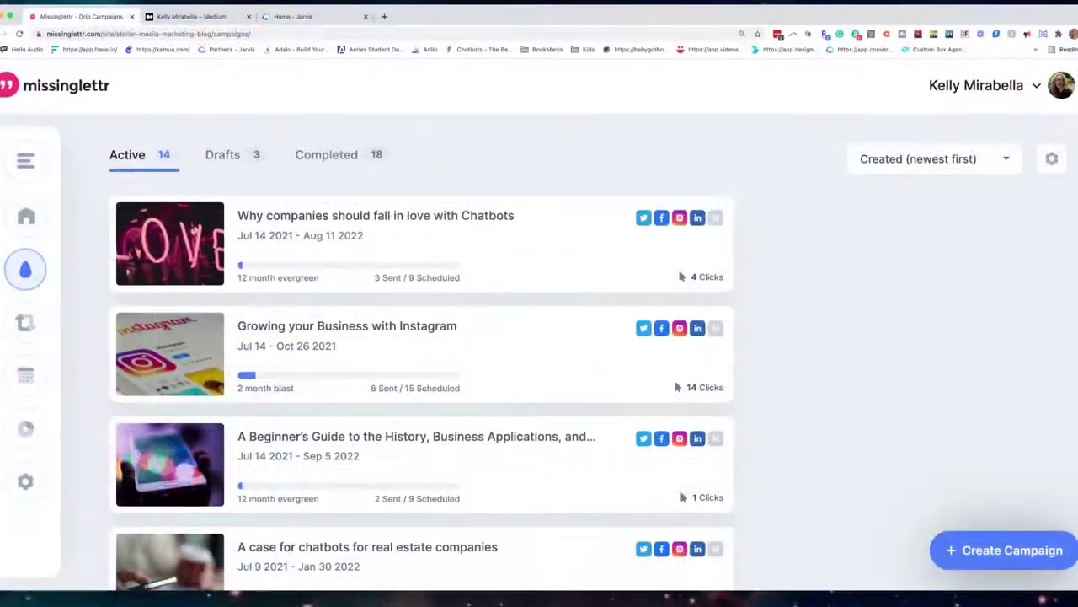
# Start setting up the draft campaign "How Small Businesses Can Win with Chatbots and AI" and set its schedule to 6 month evergreen
pyautogui.click(228, 152)
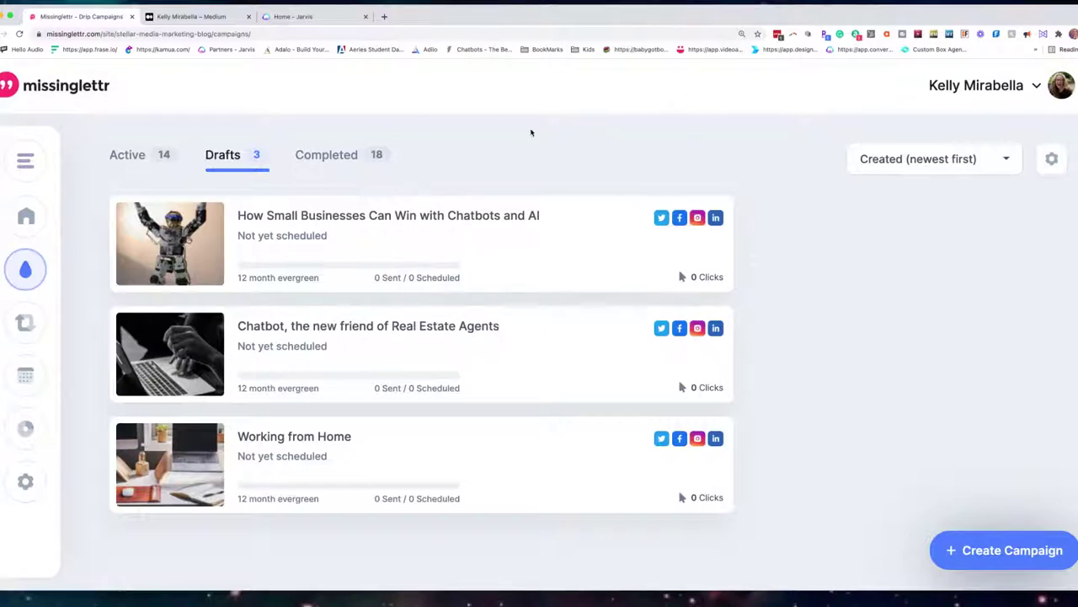
pyautogui.moveTo(143, 224)
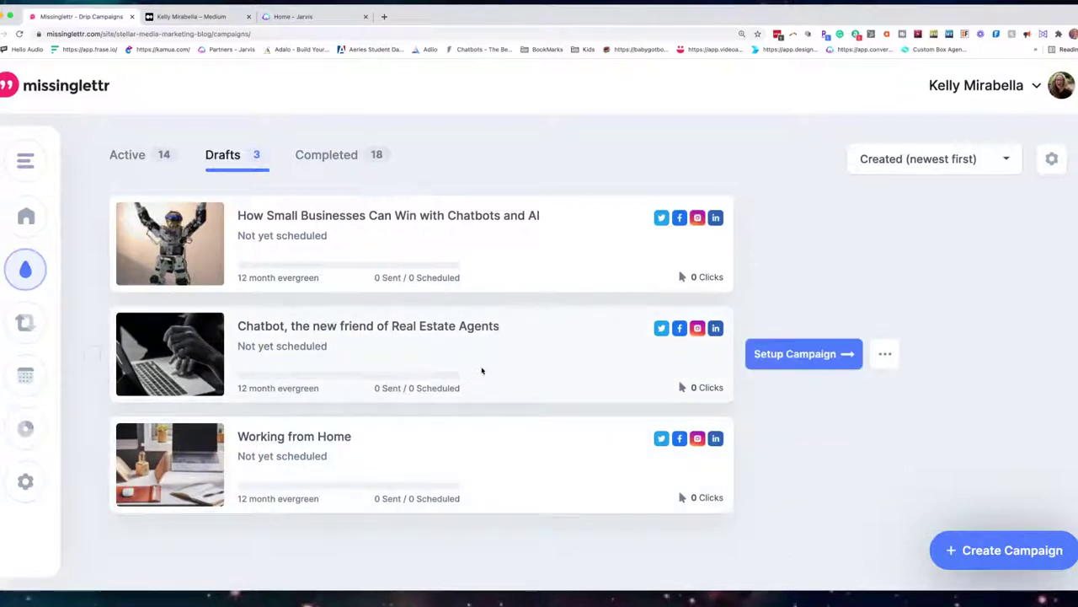
pyautogui.scroll(1, 842, 253)
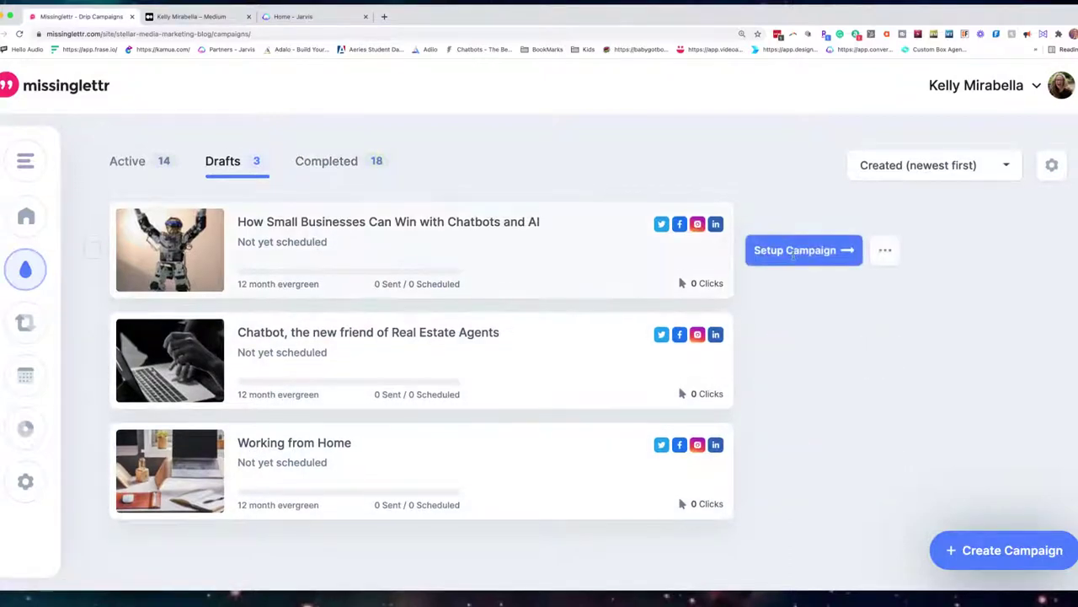
pyautogui.click(885, 249)
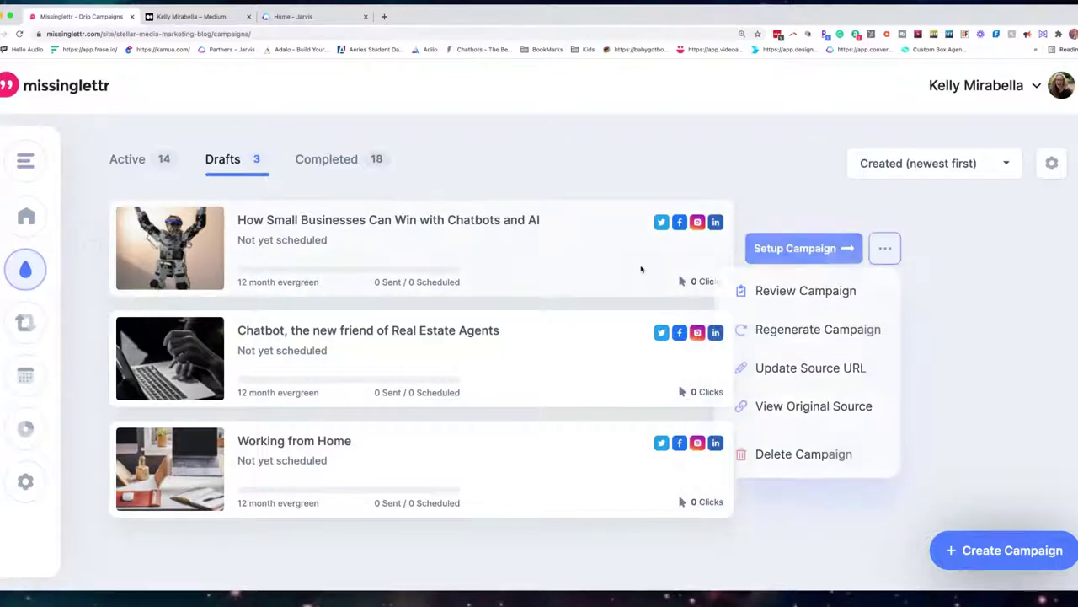
pyautogui.click(813, 248)
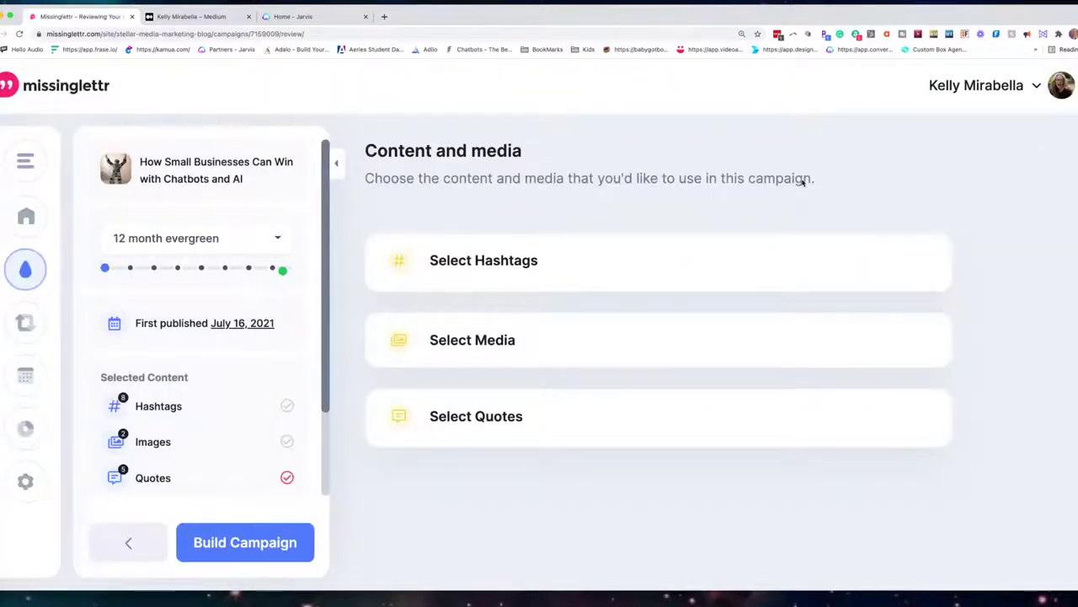
pyautogui.click(237, 238)
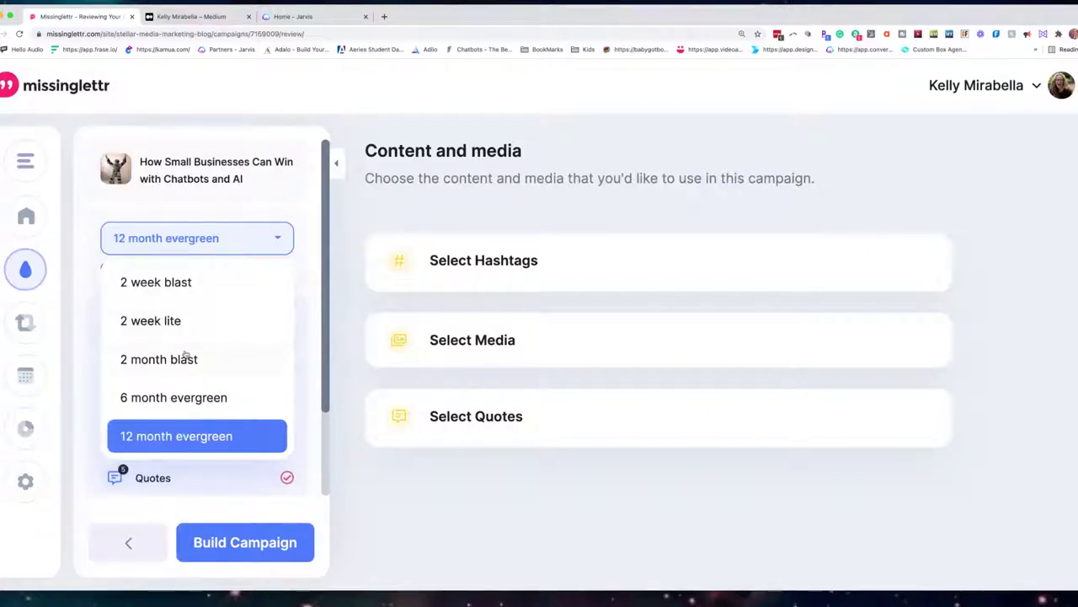
pyautogui.click(181, 396)
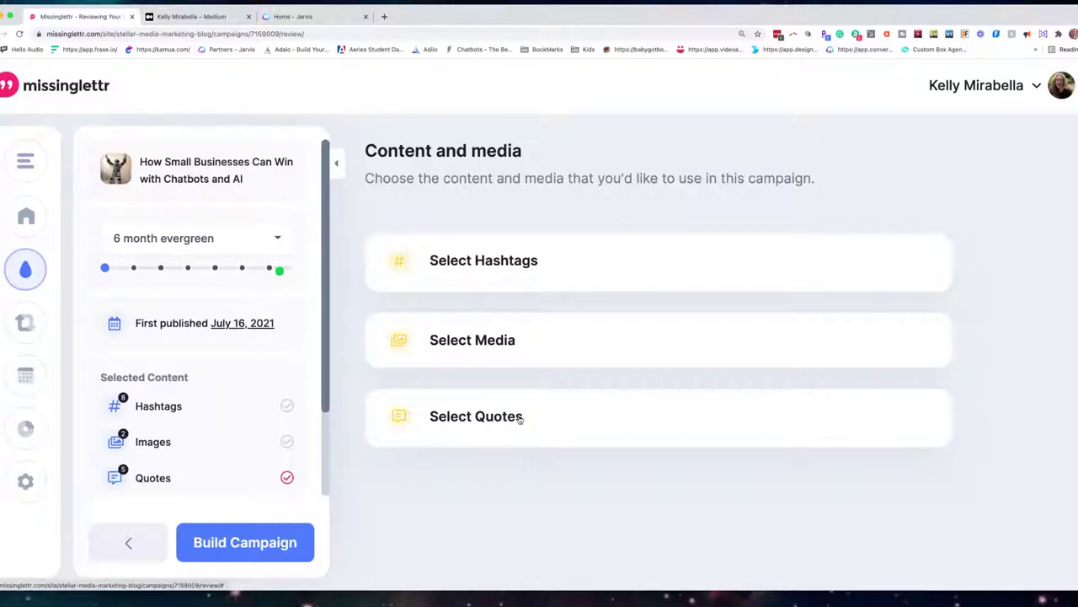
# Remove all of the campaign's suggested hashtags except #SmallBusinesses
pyautogui.click(500, 261)
pyautogui.scroll(-2, 615, 275)
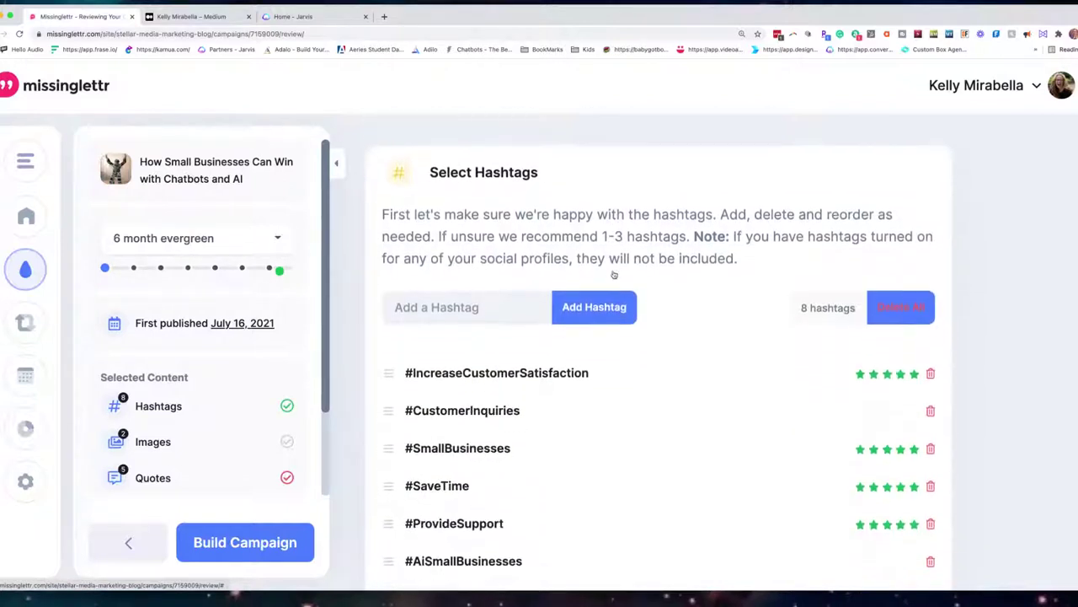
pyautogui.scroll(-2, 618, 272)
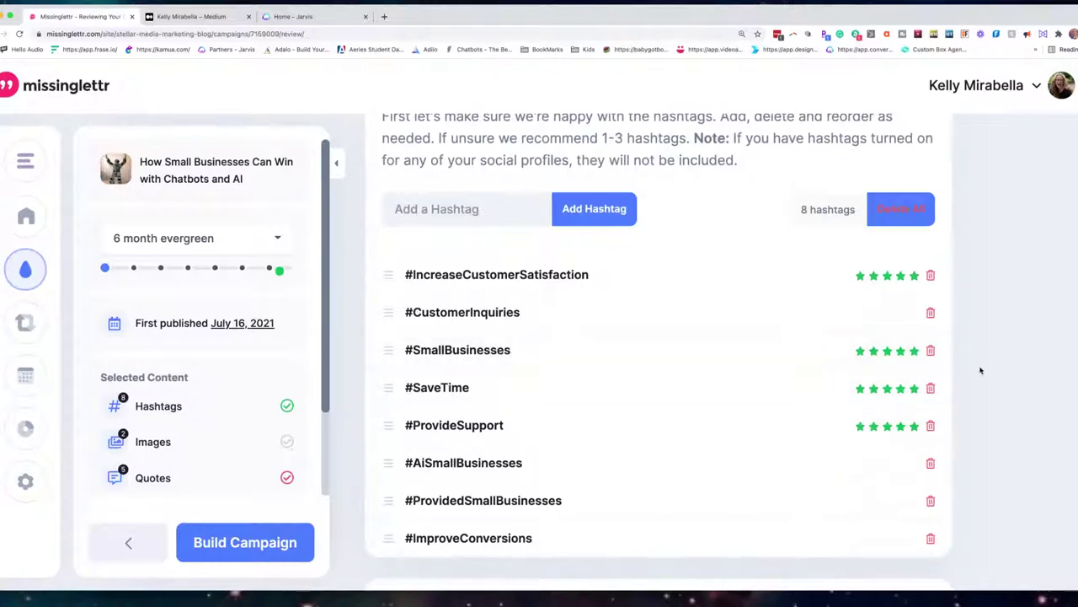
pyautogui.click(898, 223)
pyautogui.click(931, 275)
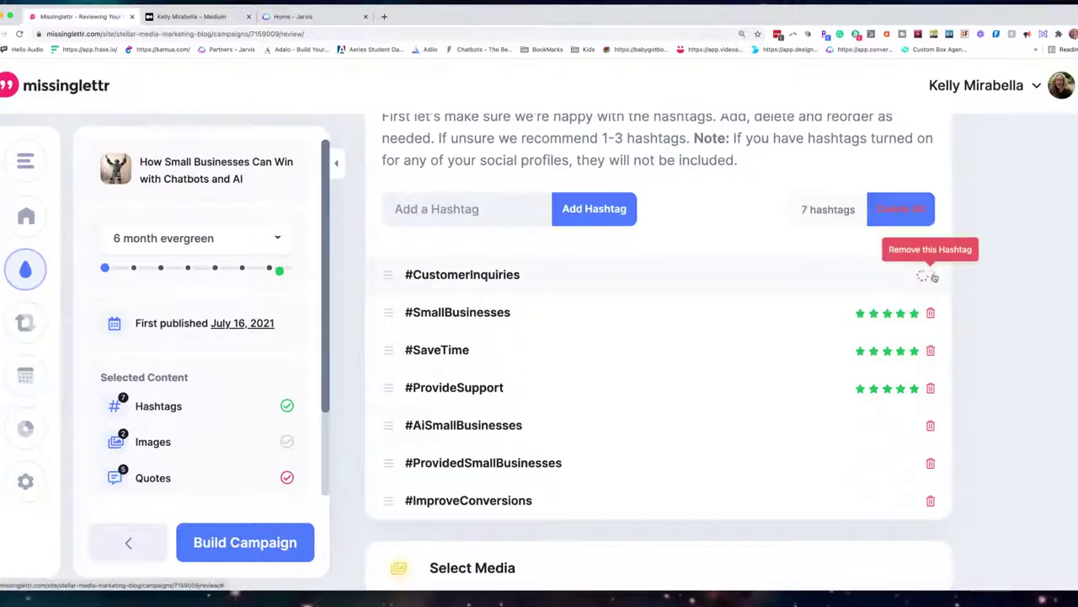
pyautogui.click(931, 276)
pyautogui.click(931, 312)
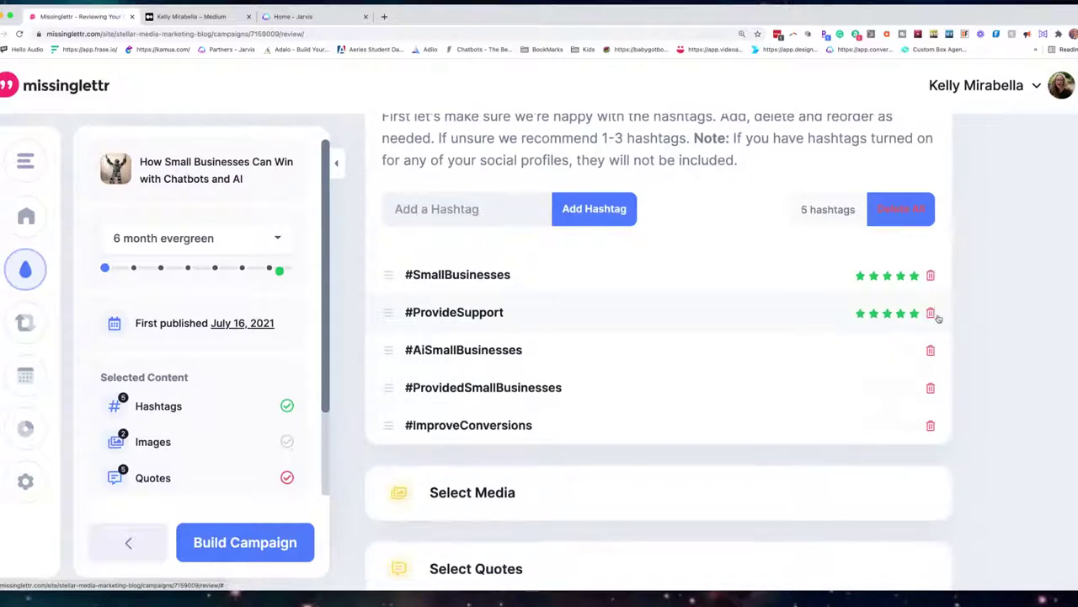
pyautogui.click(931, 313)
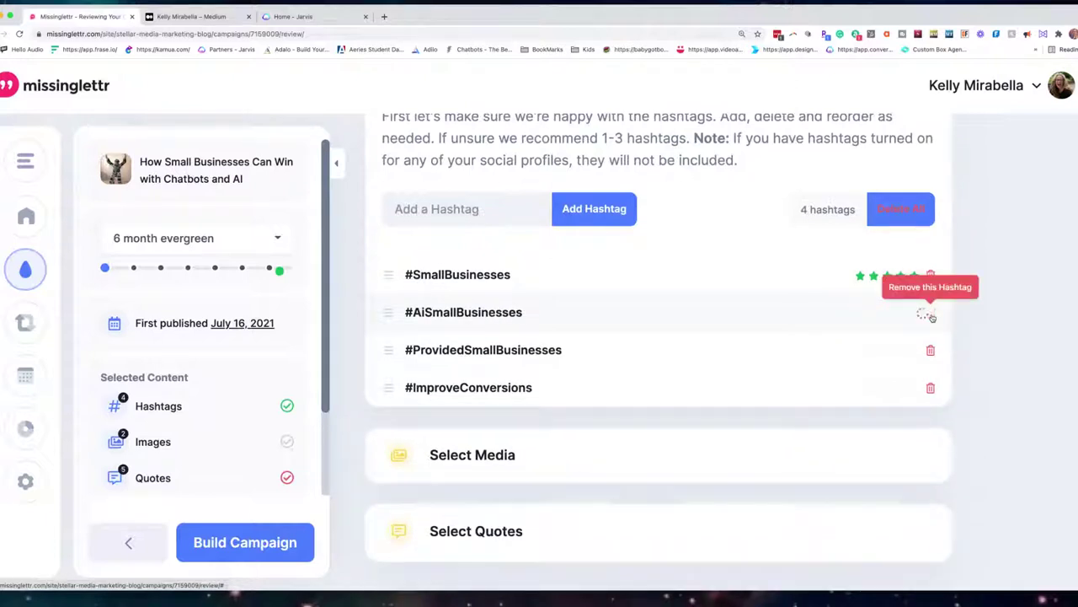
pyautogui.click(931, 313)
pyautogui.click(930, 313)
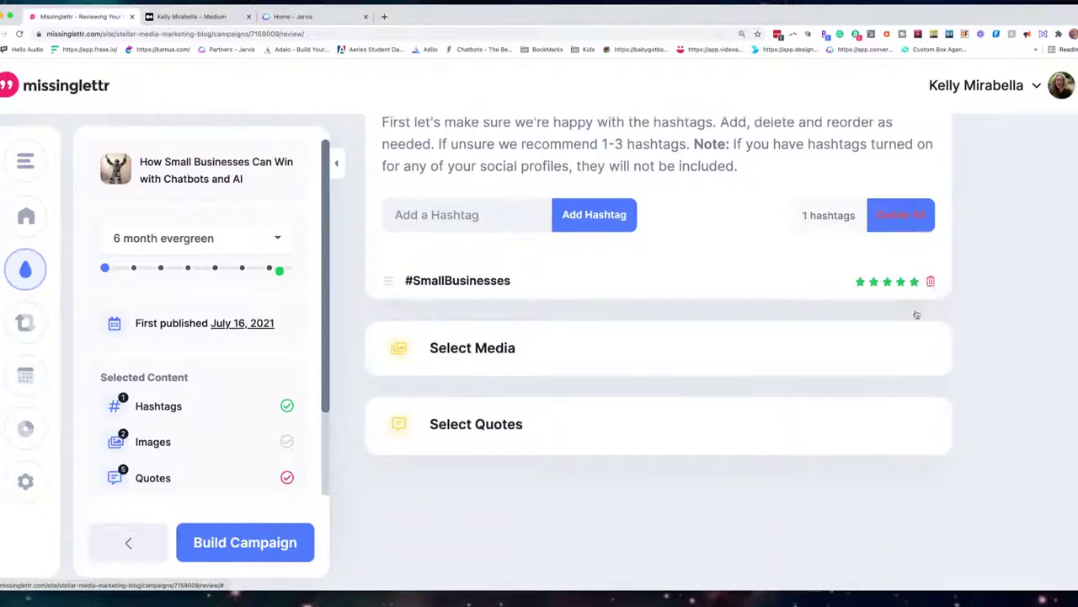
# Add the suggested hashtag #chatbots to the campaign
pyautogui.click(476, 216)
pyautogui.write('Chatbots')
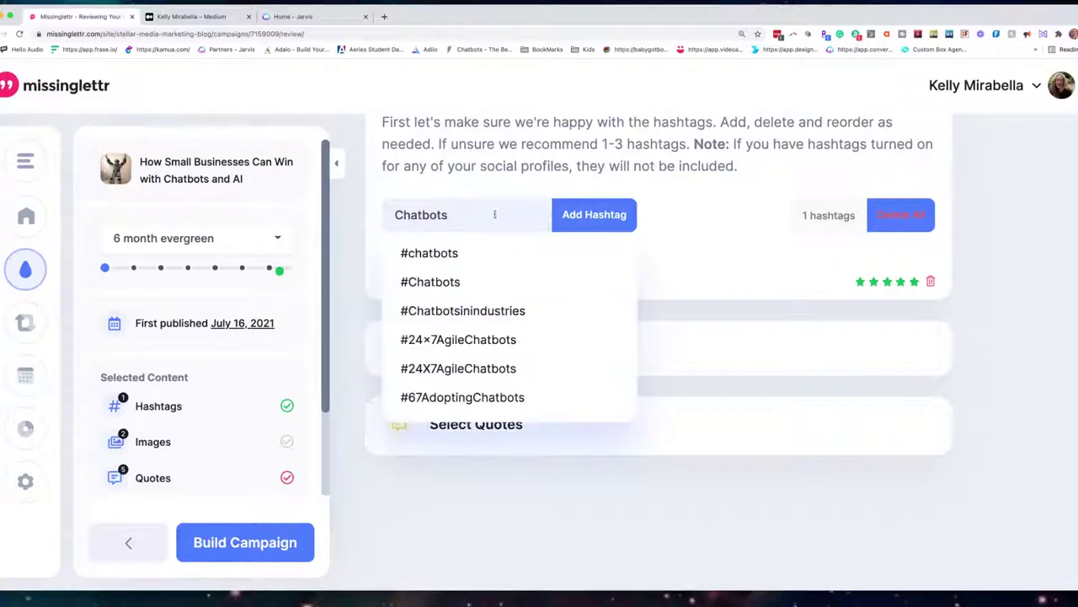
pyautogui.click(436, 261)
pyautogui.click(435, 254)
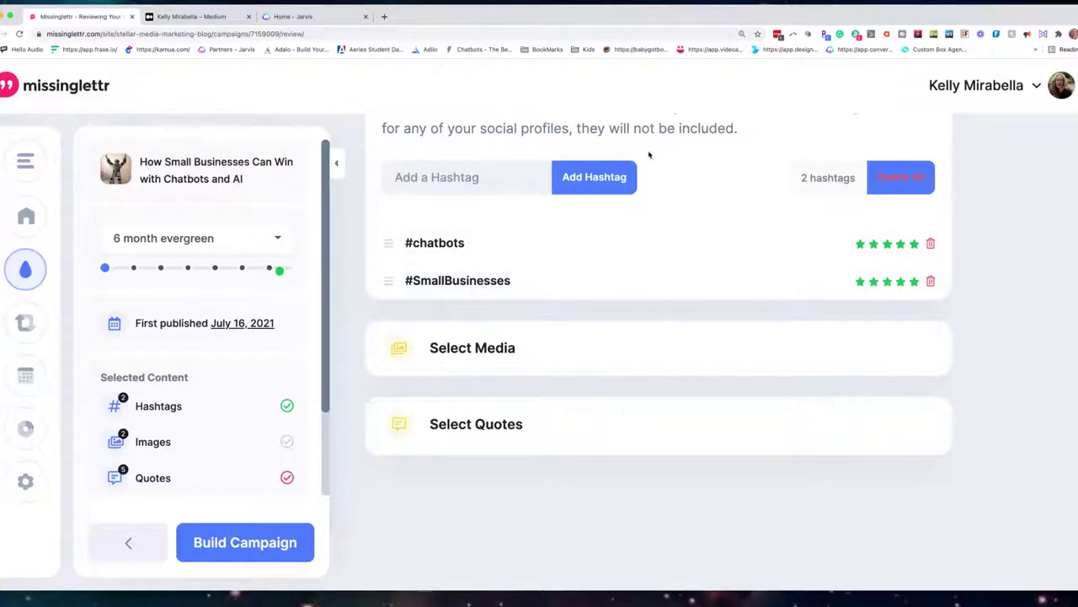
# Open the campaign's media selection and examine the suggested images and the instructions for adding media
pyautogui.click(535, 344)
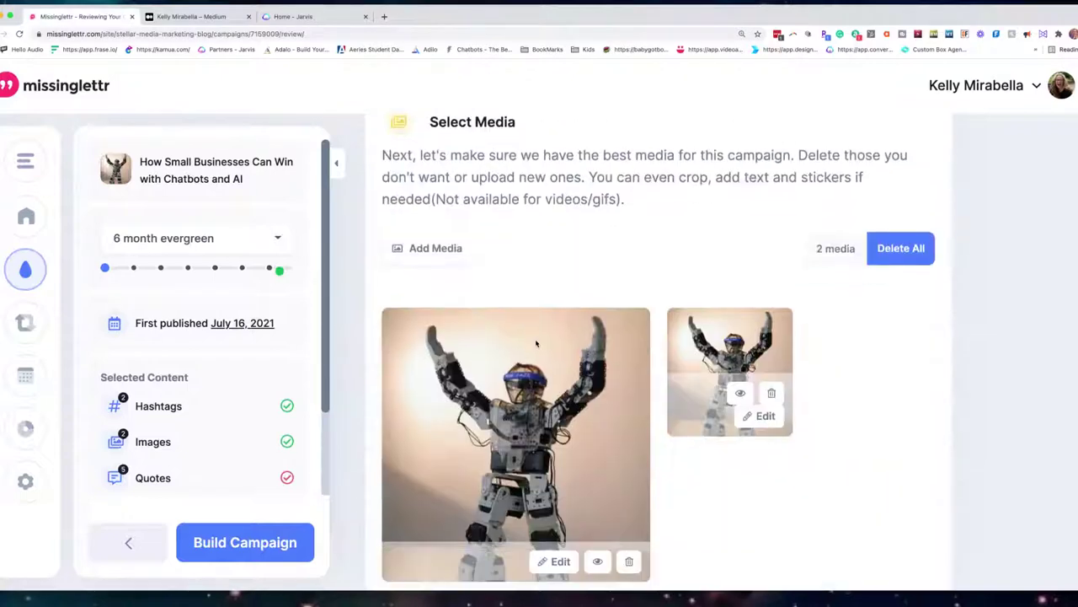
pyautogui.scroll(-3, 710, 334)
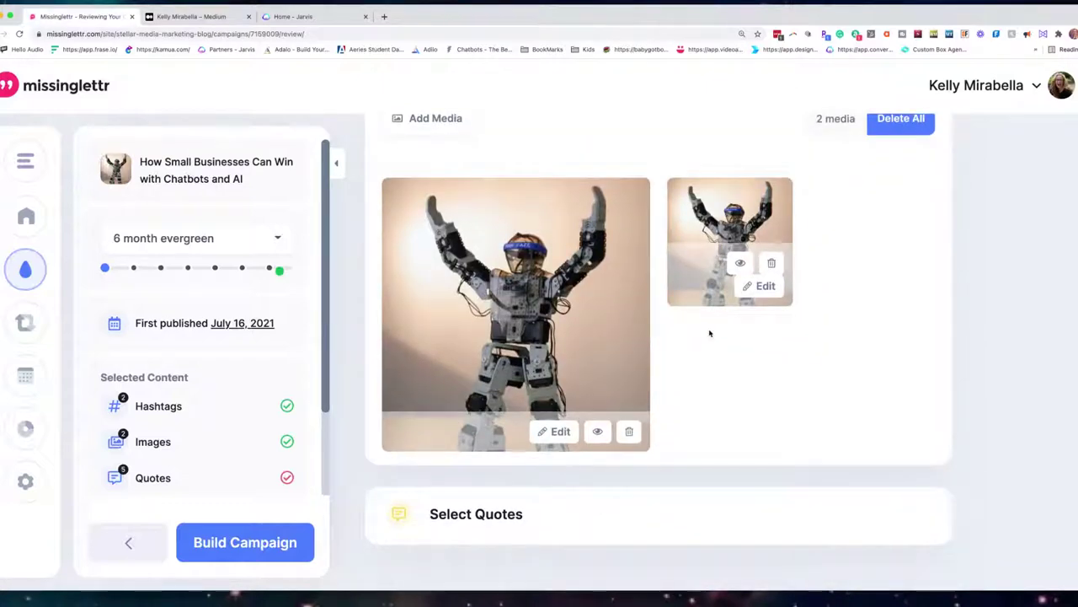
pyautogui.scroll(2, 710, 333)
pyautogui.scroll(-3, 710, 334)
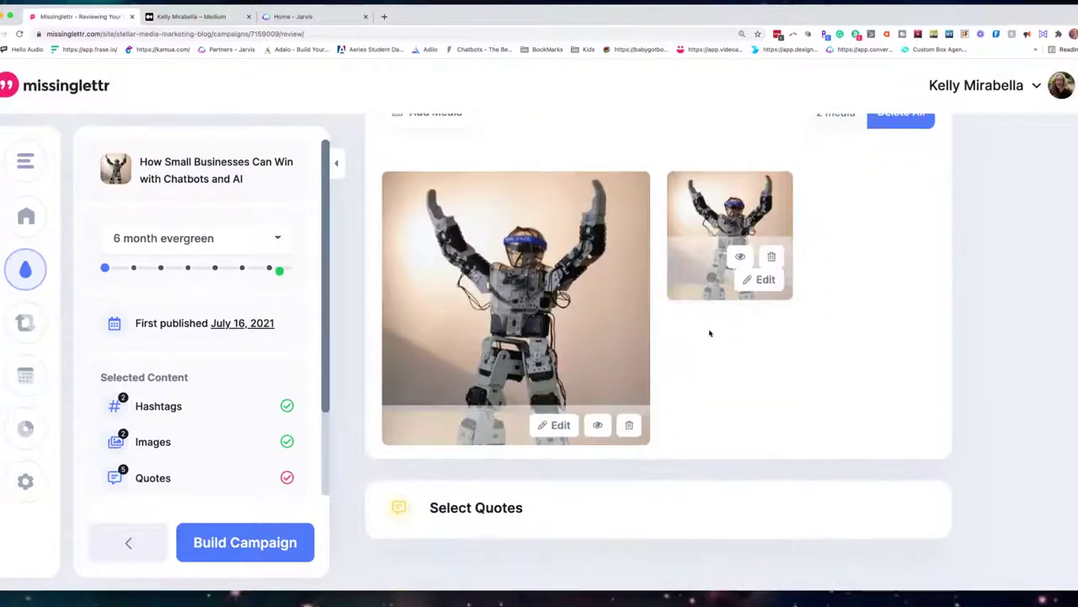
pyautogui.scroll(1, 710, 334)
pyautogui.scroll(1, 709, 334)
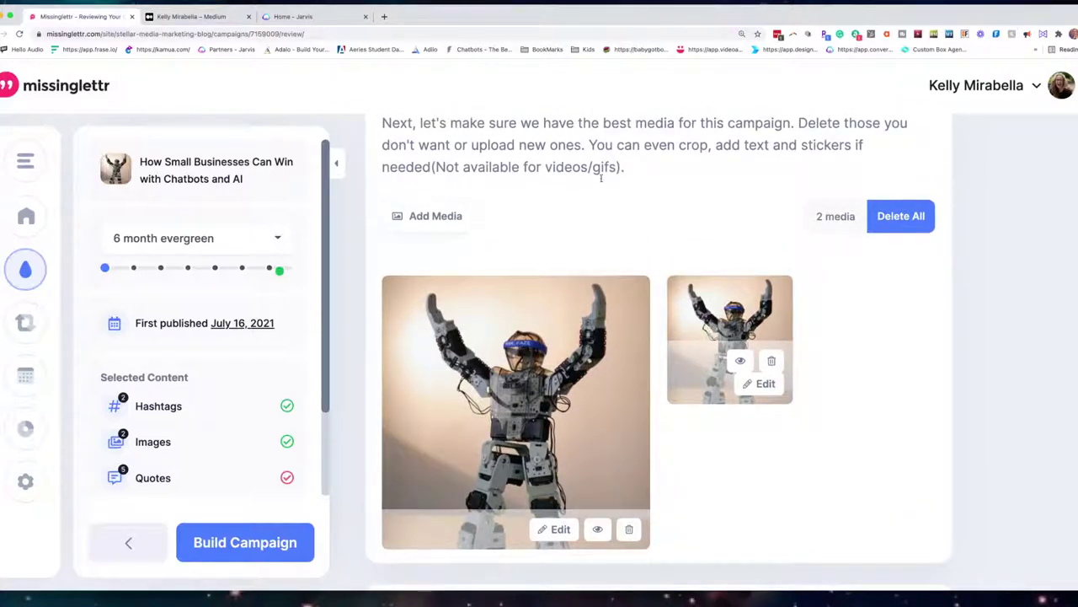
# Search GIPHY for "stellar247 banana" and add the stellar247 "BANANAS" GIF to the campaign's media
pyautogui.click(434, 218)
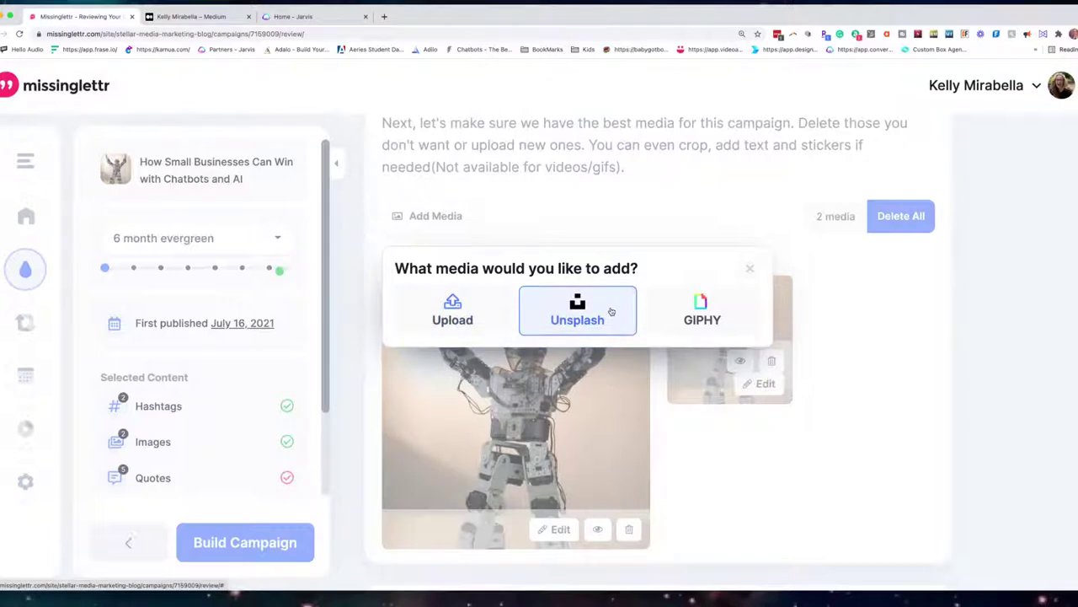
pyautogui.click(701, 310)
pyautogui.write('s')
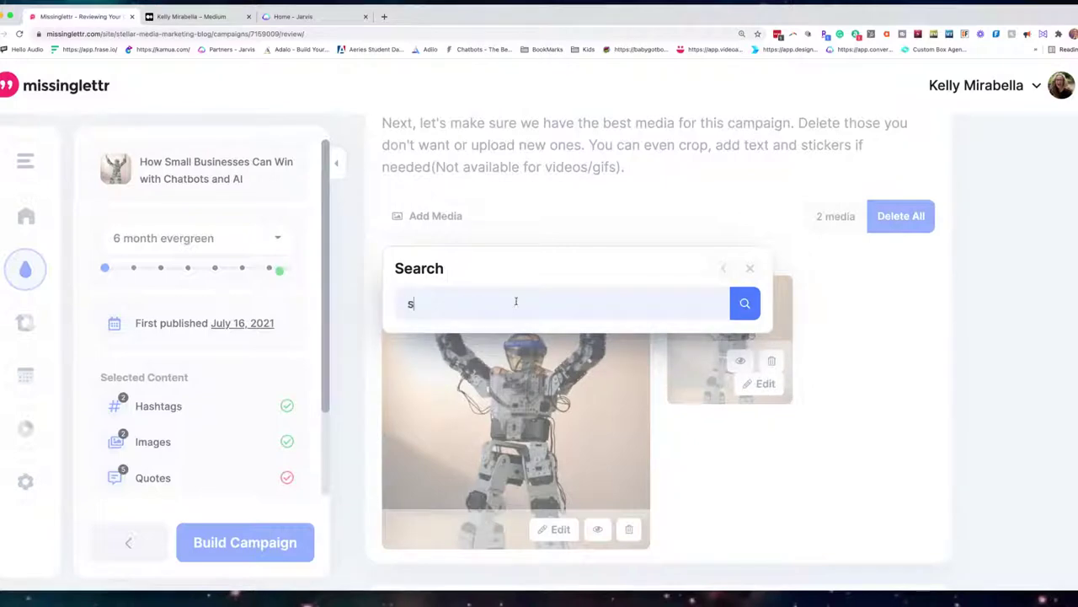
pyautogui.write('retellar247 banana')
pyautogui.click(745, 304)
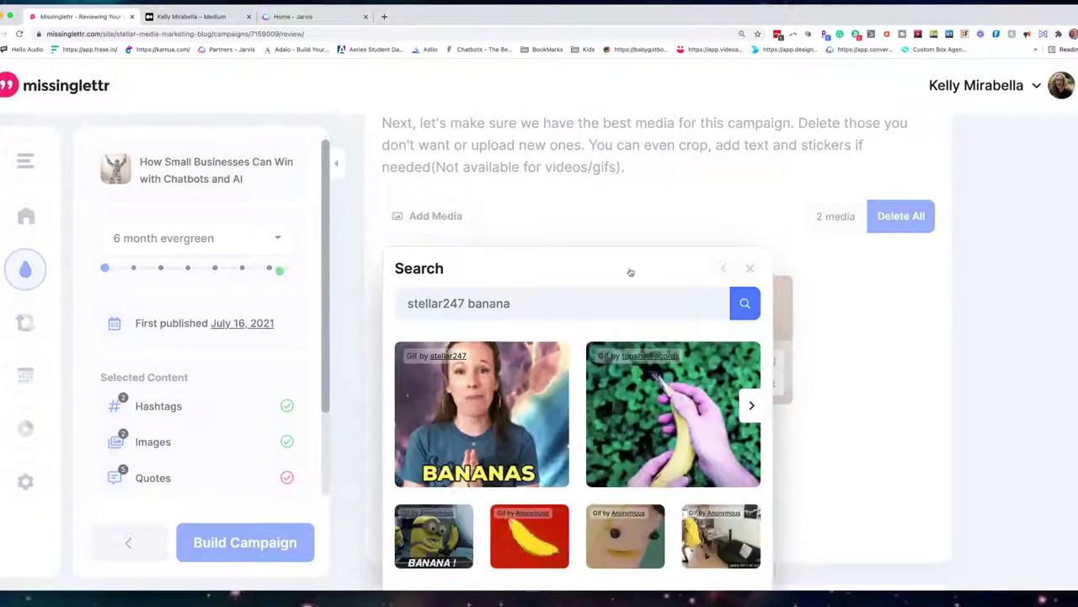
pyautogui.click(512, 399)
pyautogui.click(710, 305)
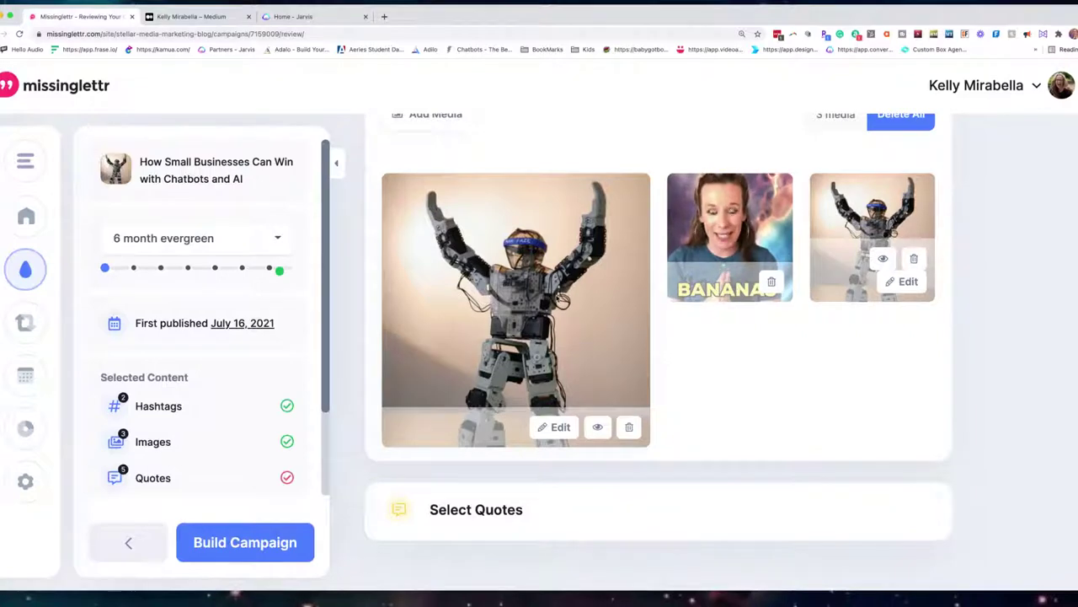
# Search Unsplash for "people on phones" to find more campaign media
pyautogui.scroll(2, 556, 298)
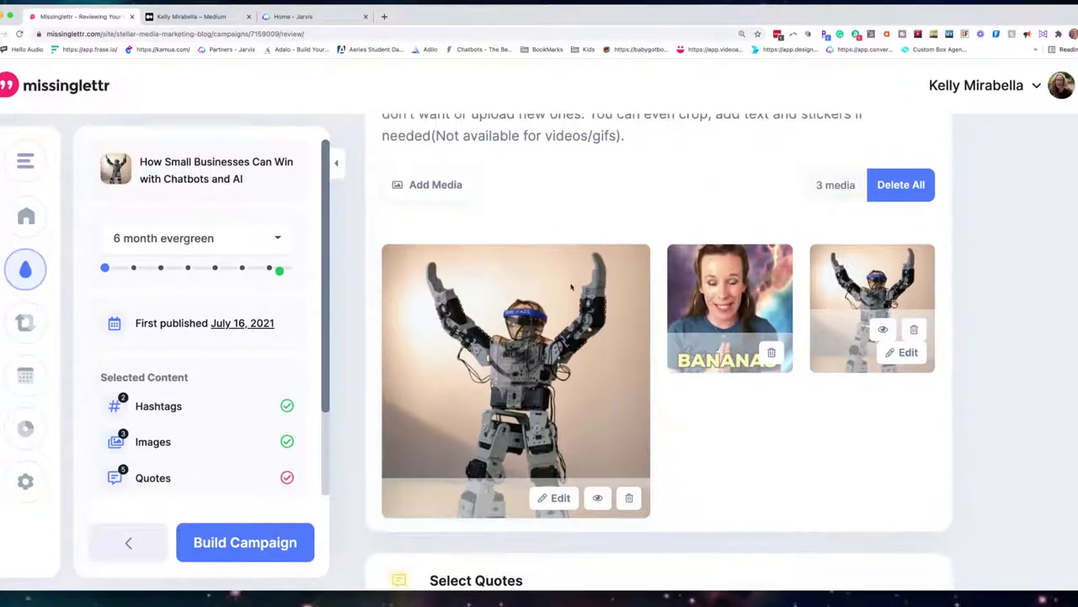
pyautogui.scroll(-1, 421, 183)
pyautogui.click(426, 185)
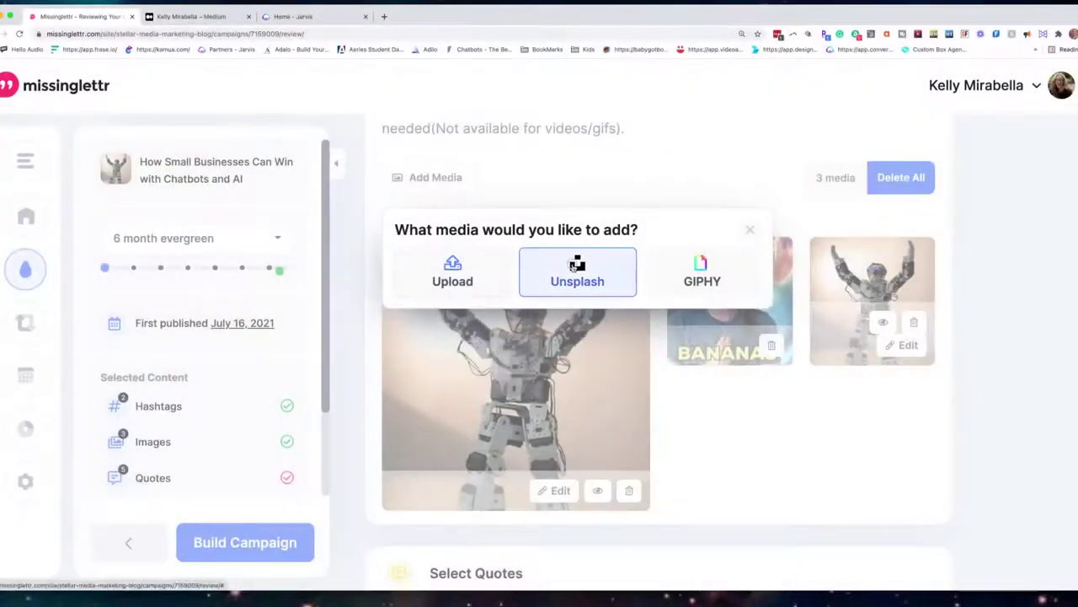
pyautogui.click(573, 265)
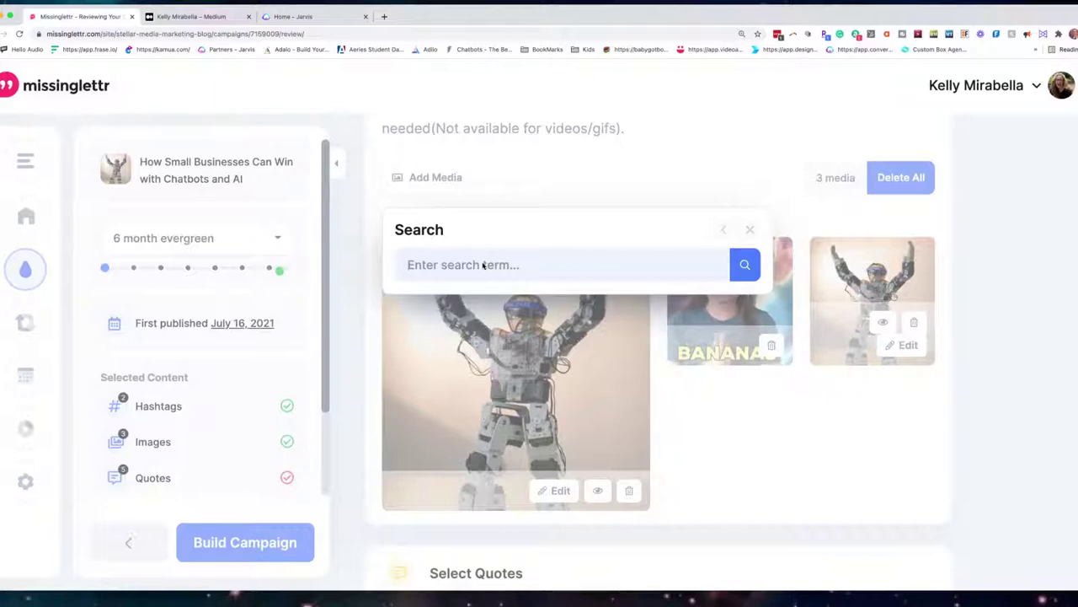
pyautogui.write('people on')
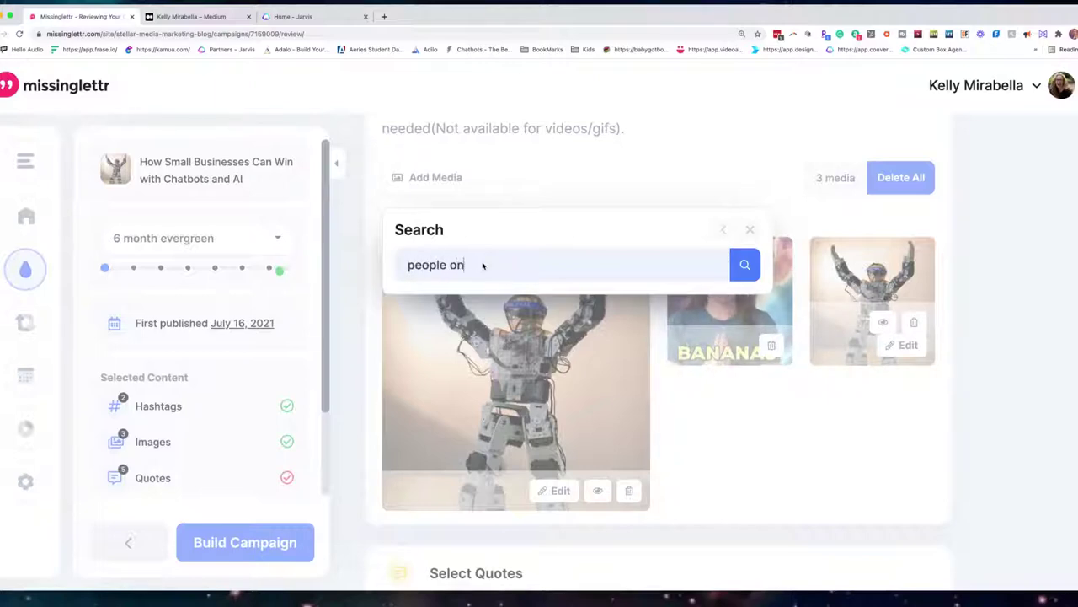
pyautogui.write(' phones')
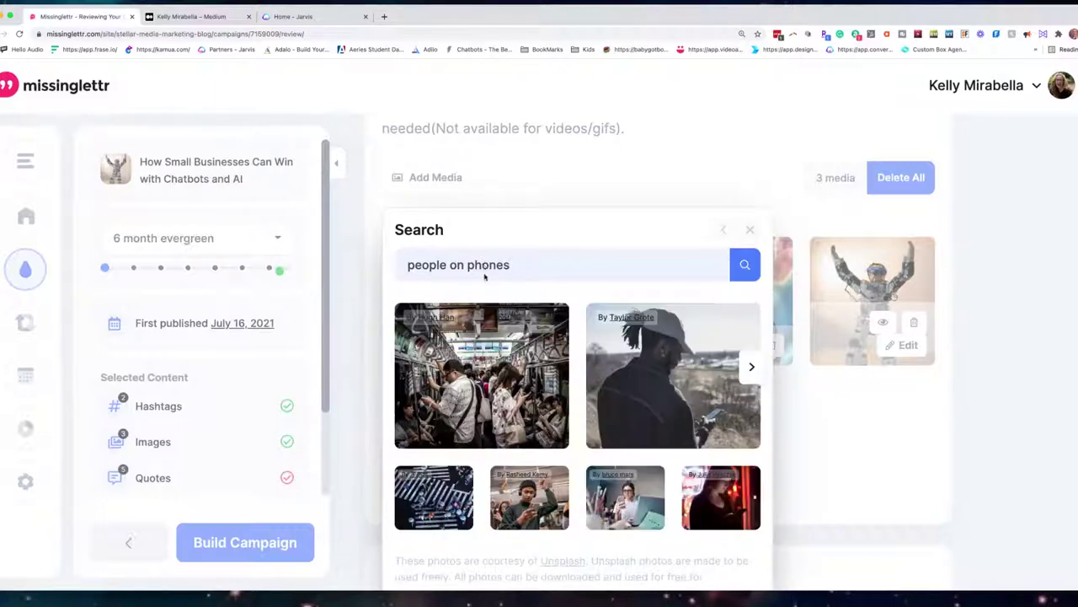
# Add the photos of the man in a cap and the woman at a desk to the campaign's media, accepting the Unsplash usage condition
pyautogui.scroll(-2, 666, 371)
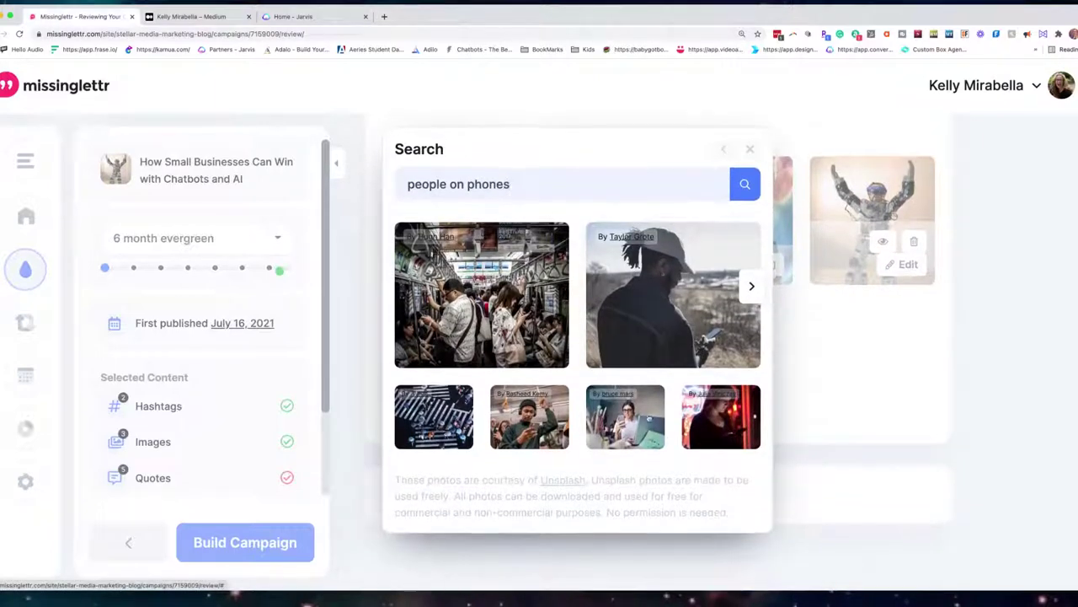
pyautogui.click(631, 418)
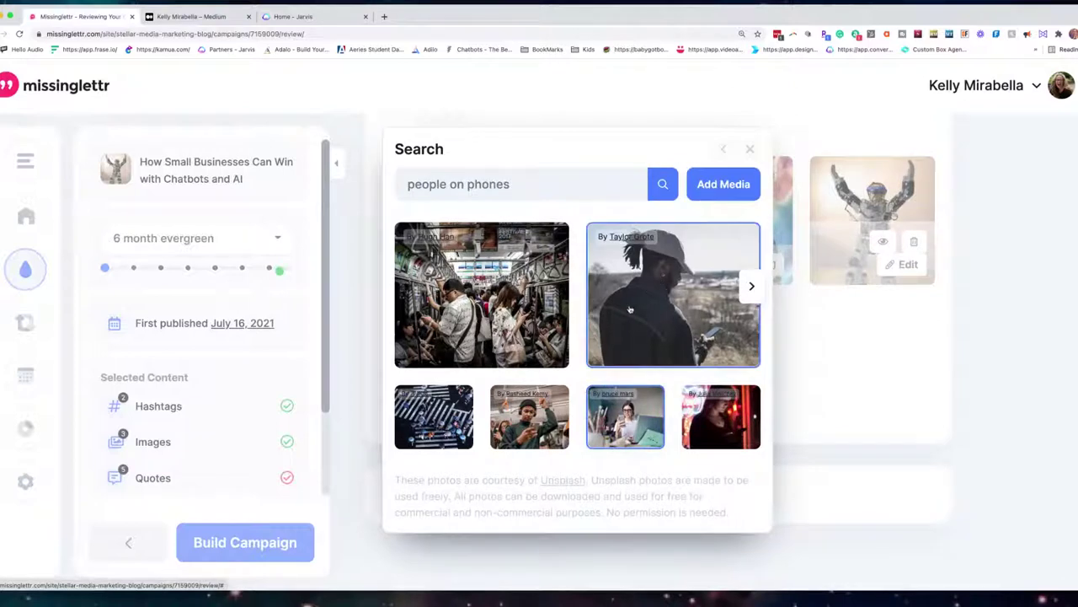
pyautogui.scroll(-2, 630, 310)
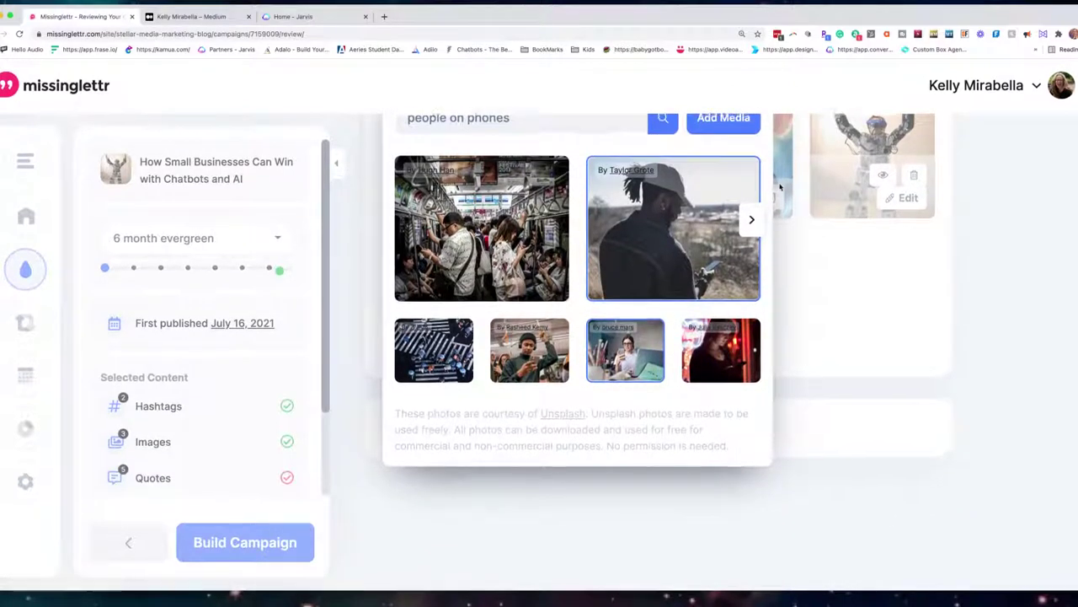
pyautogui.scroll(3, 780, 187)
pyautogui.click(723, 223)
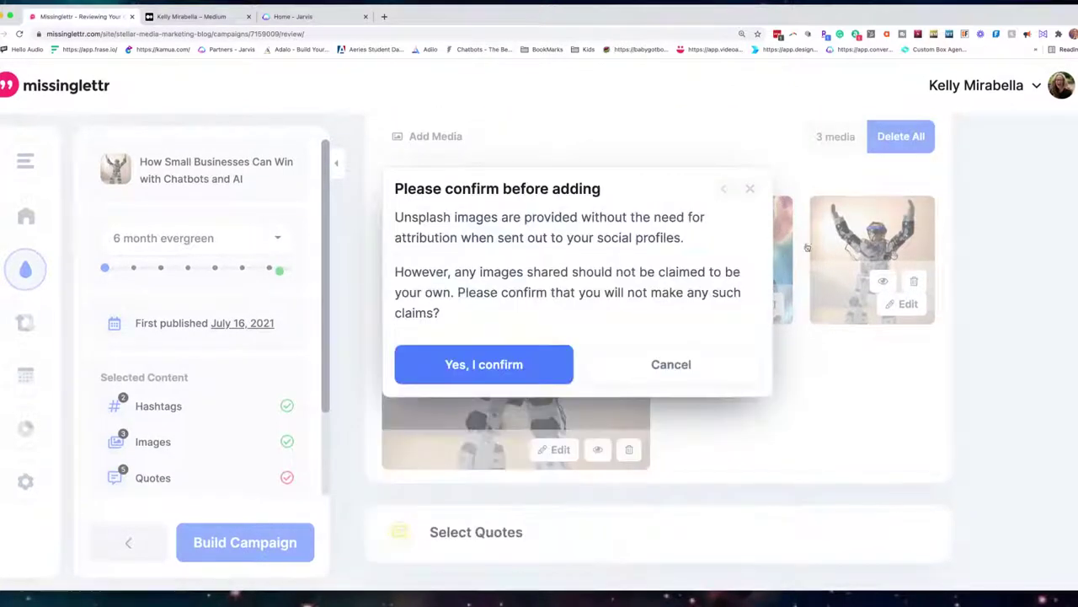
pyautogui.click(484, 364)
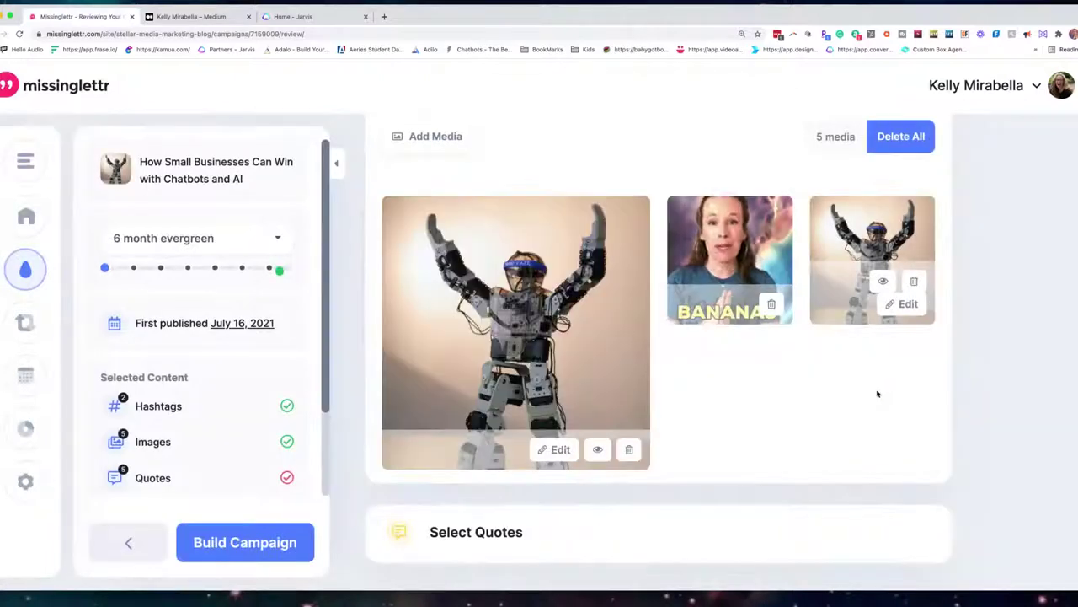
pyautogui.scroll(-2, 758, 384)
pyautogui.scroll(1, 740, 377)
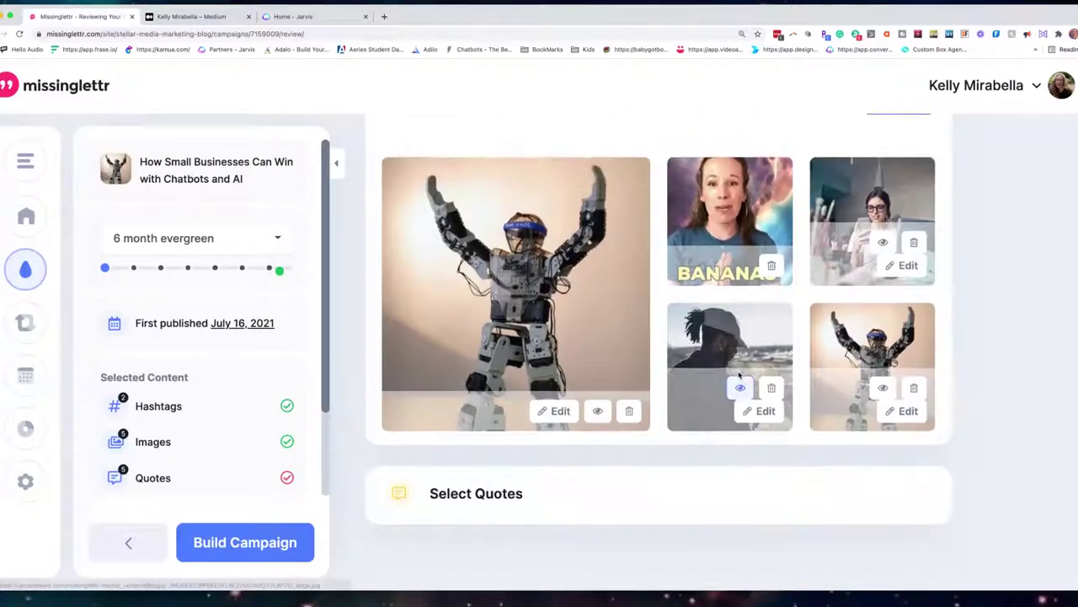
pyautogui.scroll(2, 652, 354)
pyautogui.scroll(-2, 725, 290)
pyautogui.scroll(-1, 525, 291)
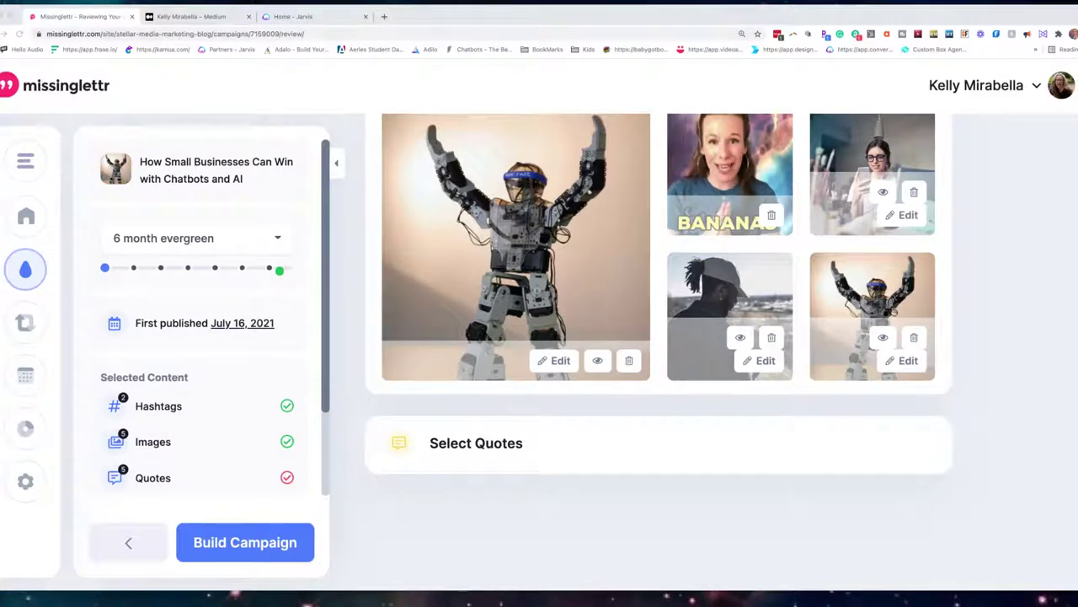
# Switch to the Medium article "How Small Businesses Can Win with Chatbots and AI" and examine its text and images
pyautogui.click(195, 16)
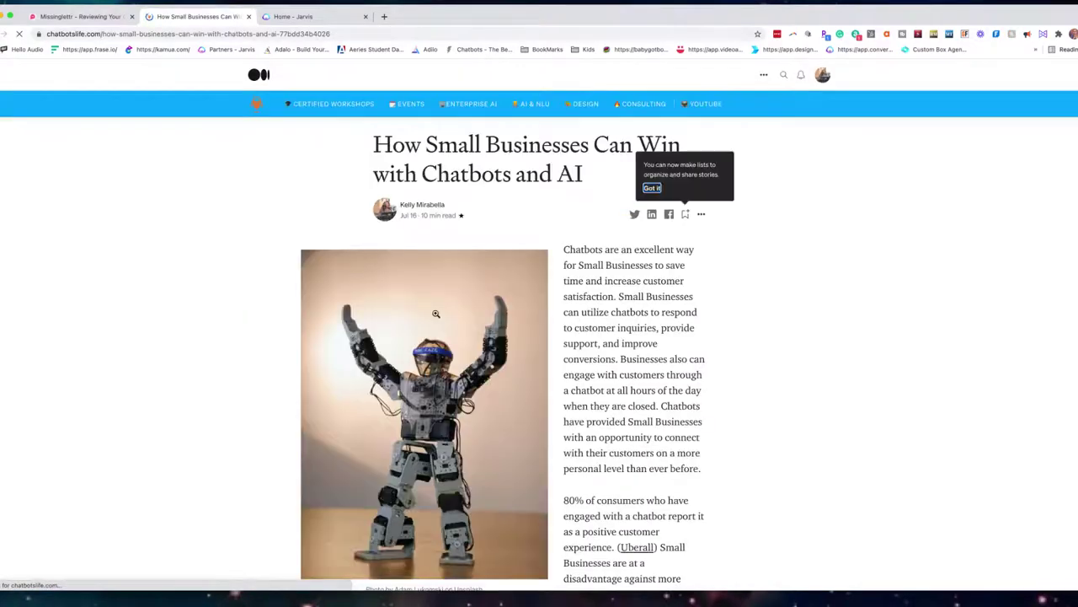
pyautogui.scroll(-15, 436, 314)
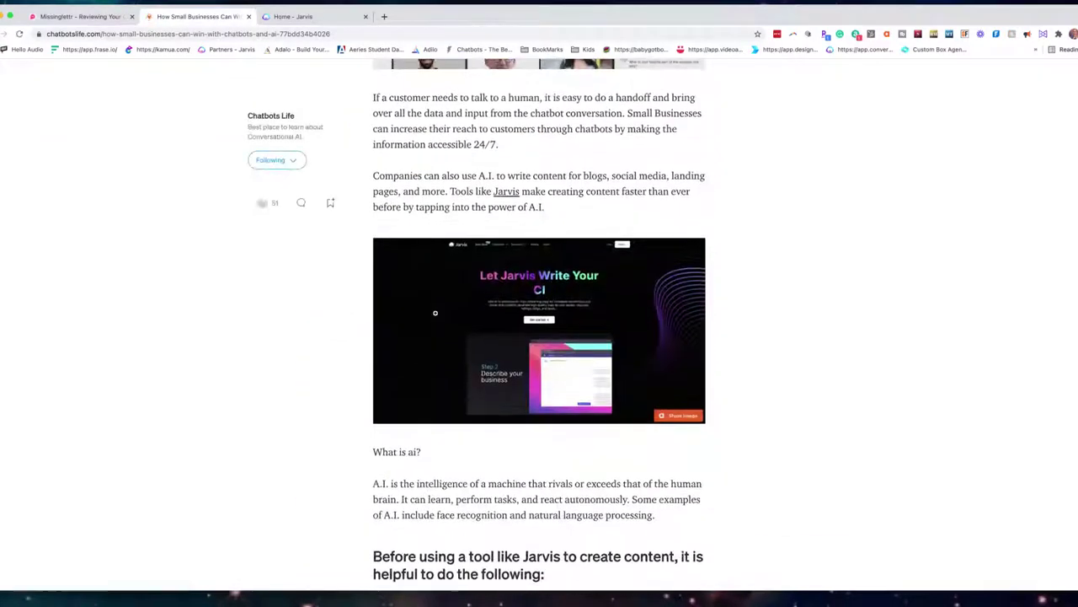
pyautogui.scroll(-12, 665, 367)
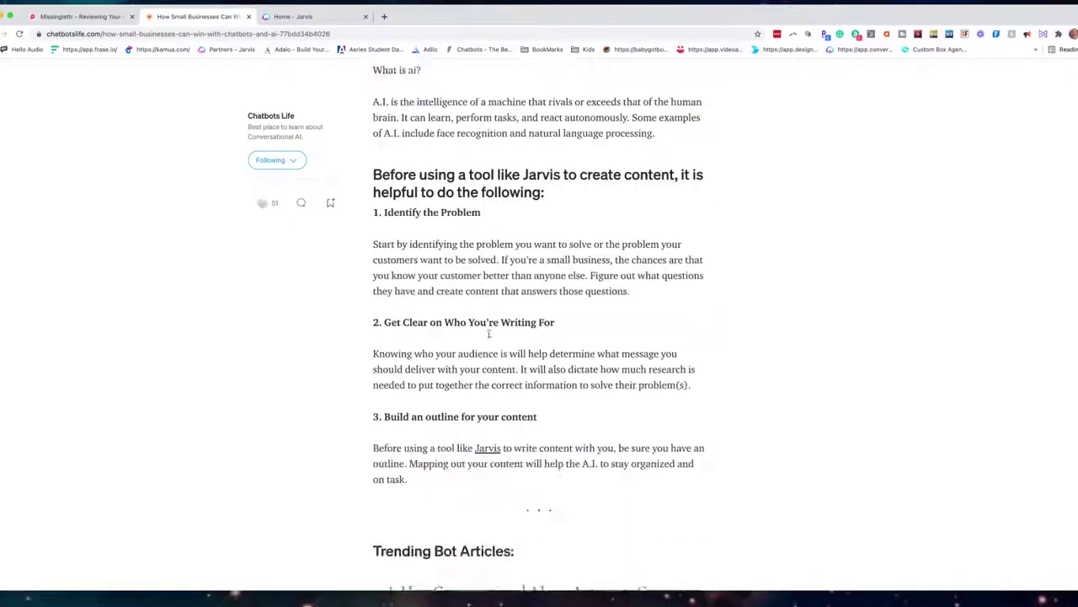
pyautogui.scroll(-3, 489, 337)
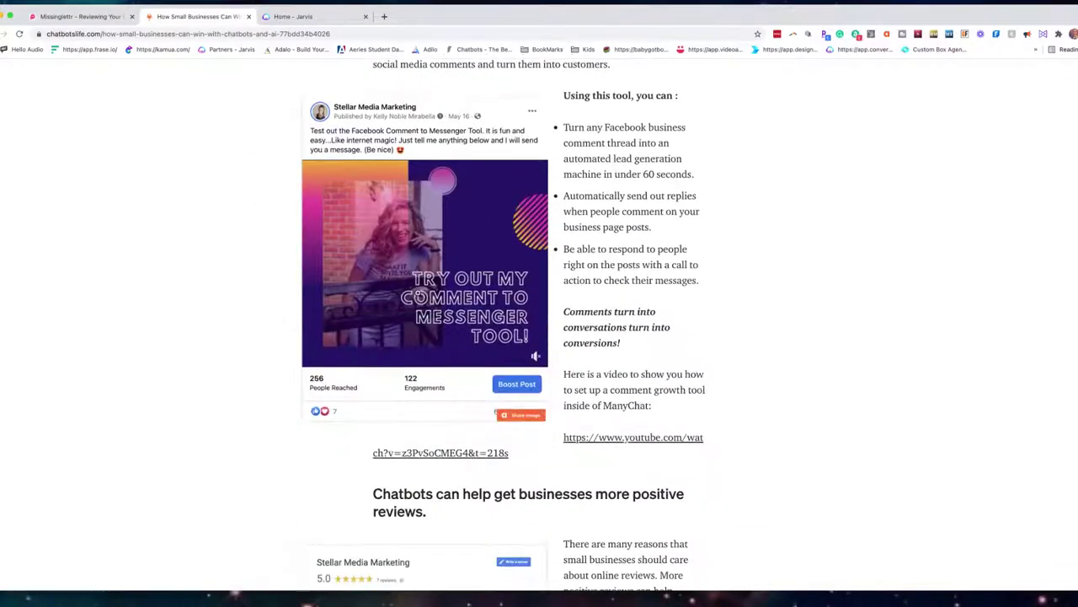
pyautogui.scroll(-10, 418, 293)
pyautogui.scroll(-15, 418, 293)
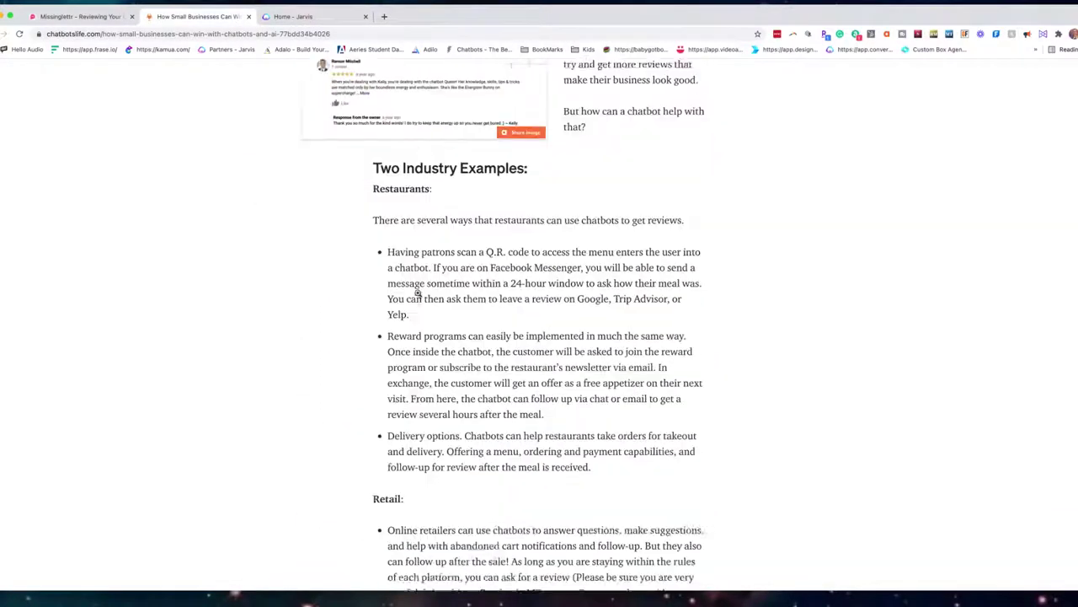
pyautogui.scroll(-15, 417, 293)
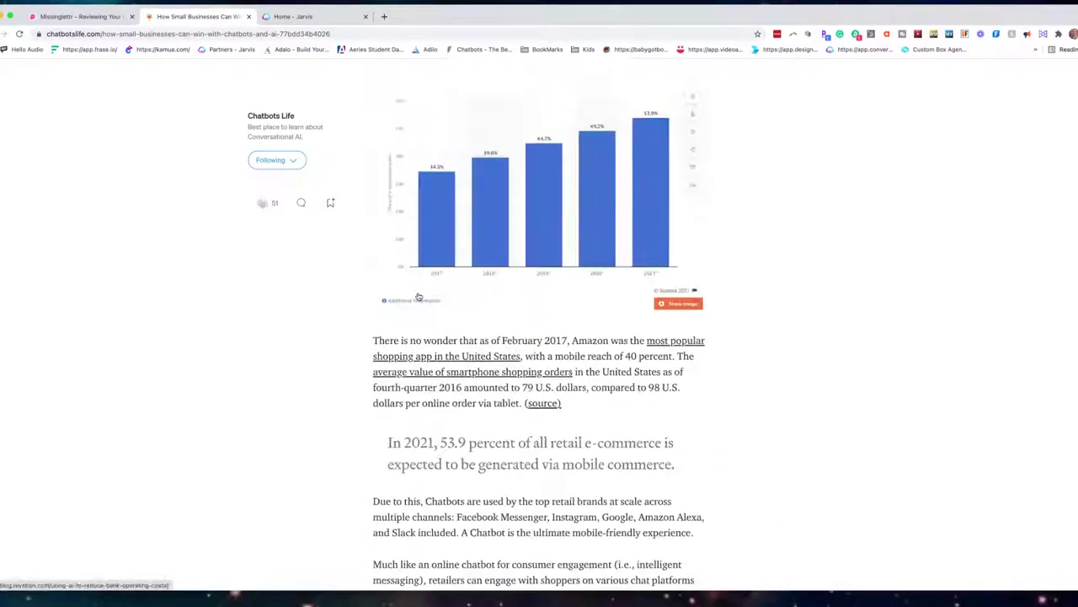
pyautogui.scroll(20, 418, 294)
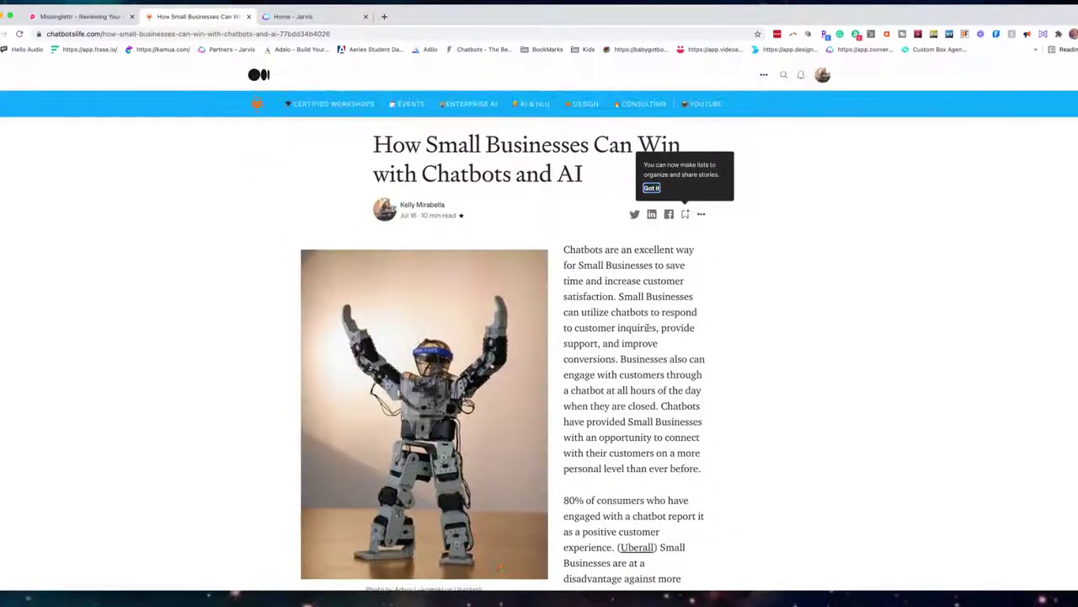
pyautogui.scroll(-1, 421, 244)
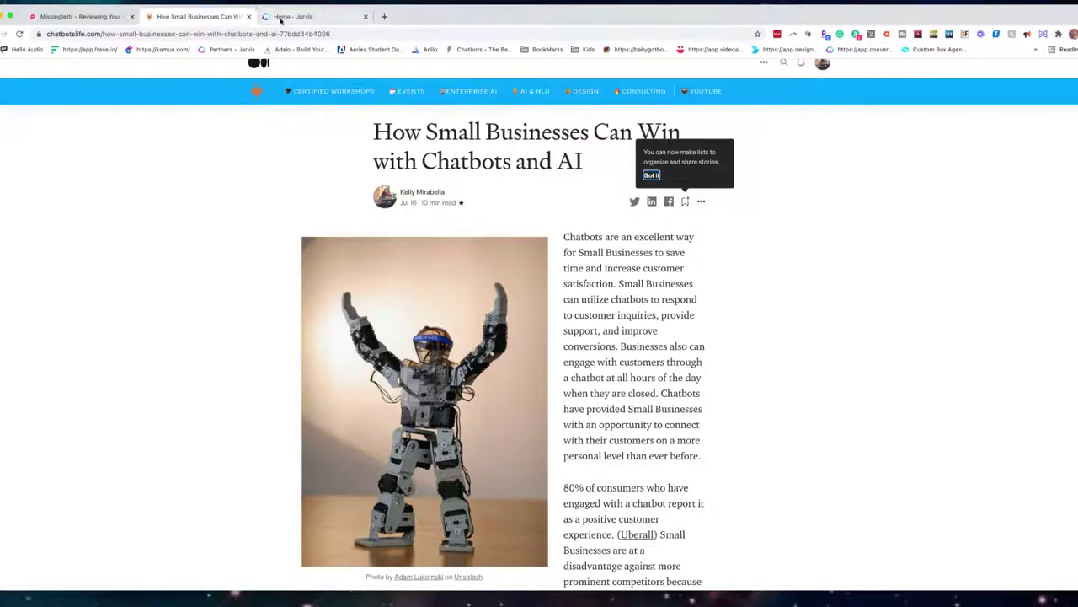
# Return to Missinglettr, open the campaign's quote selection and review the recommended quotes
pyautogui.click(81, 17)
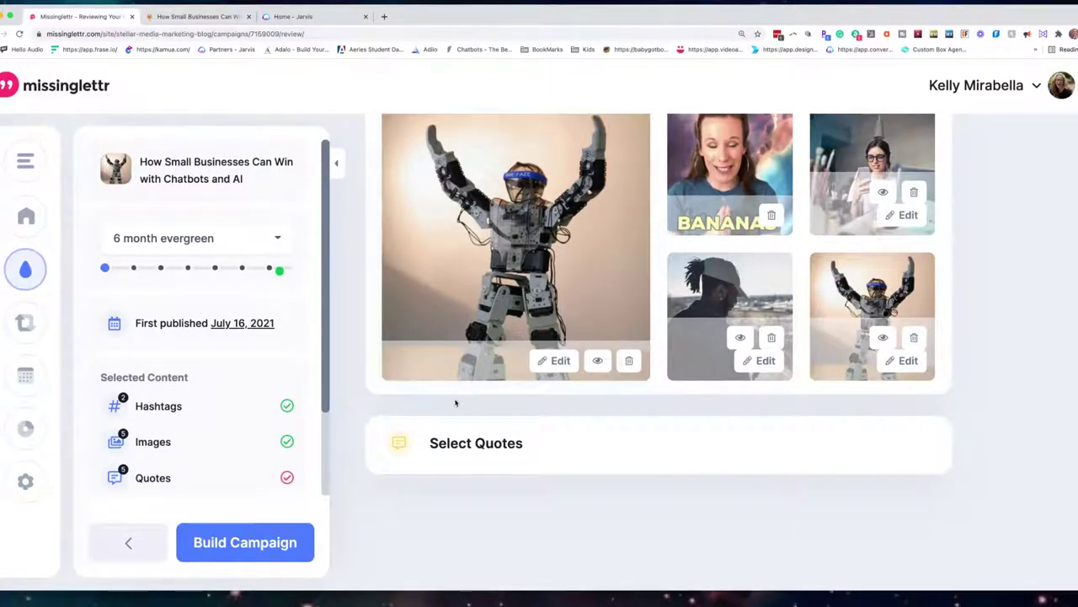
pyautogui.click(486, 444)
pyautogui.scroll(-3, 484, 444)
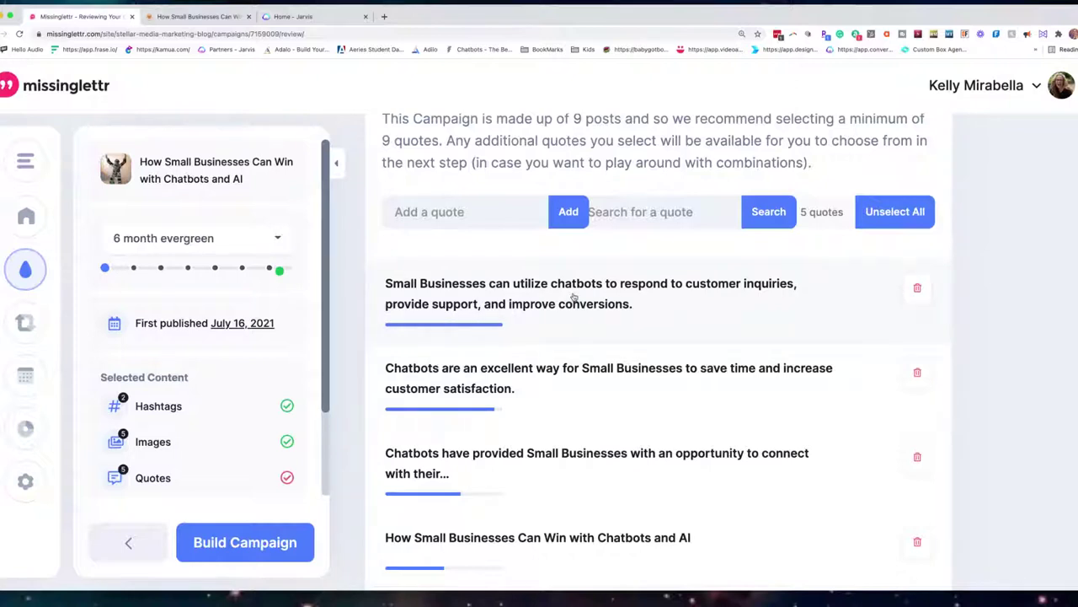
pyautogui.scroll(-5, 573, 297)
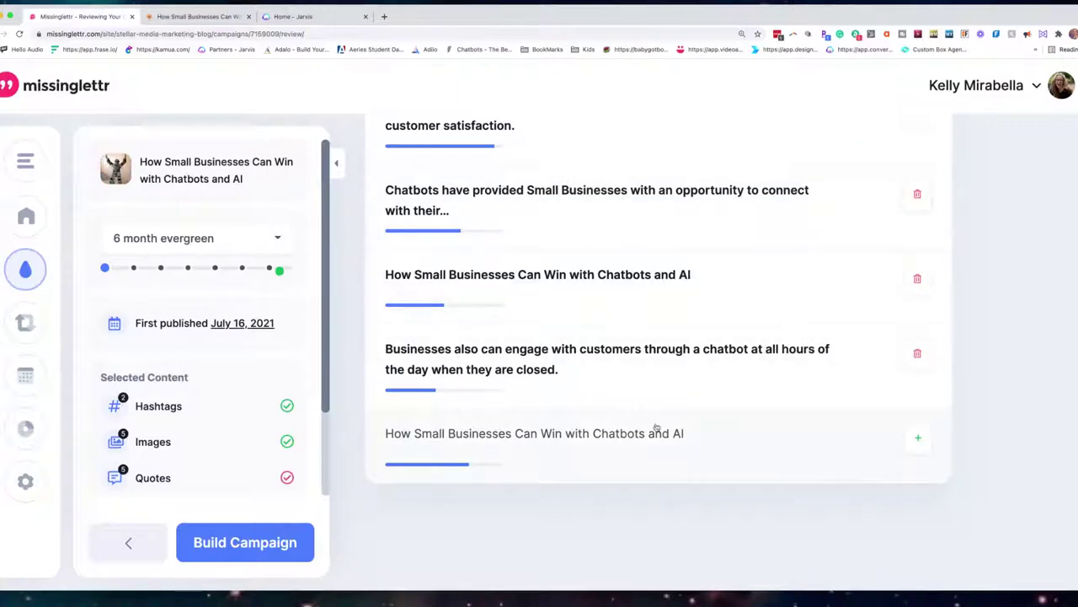
pyautogui.scroll(4, 567, 253)
pyautogui.scroll(1, 568, 254)
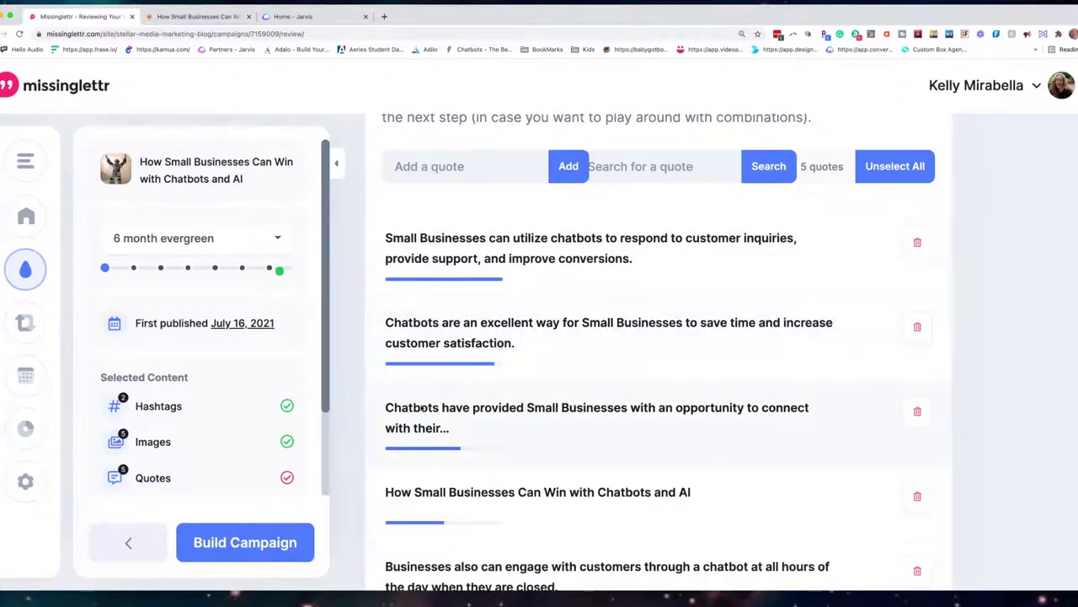
# Add the unselected suggested quote "How Small Businesses Can Win with Chatbots and AI" and check the recommended minimum number of quotes
pyautogui.scroll(-5, 729, 414)
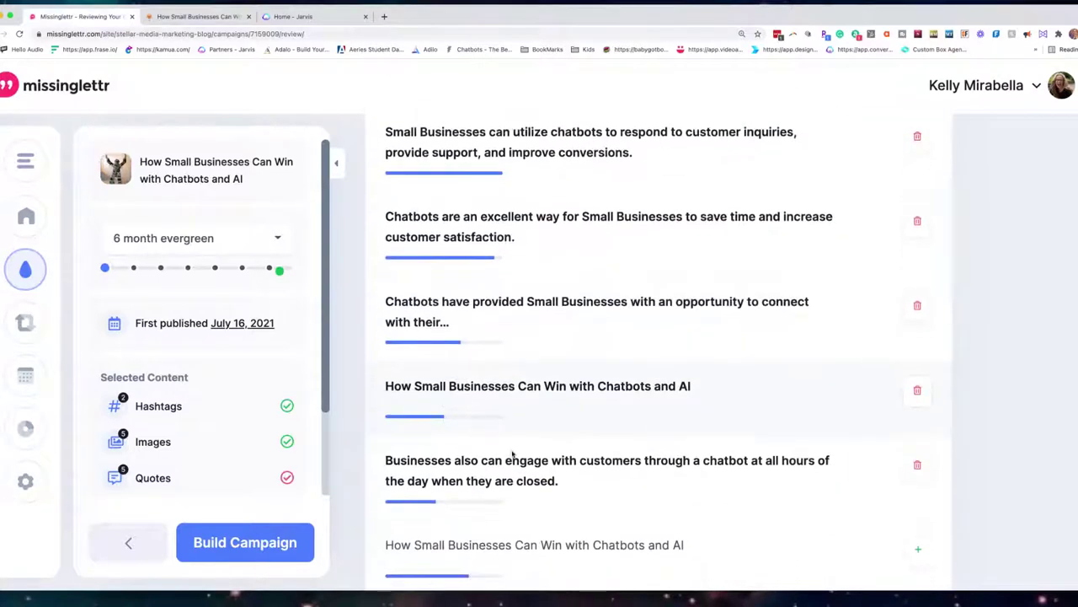
pyautogui.click(917, 407)
pyautogui.scroll(5, 690, 378)
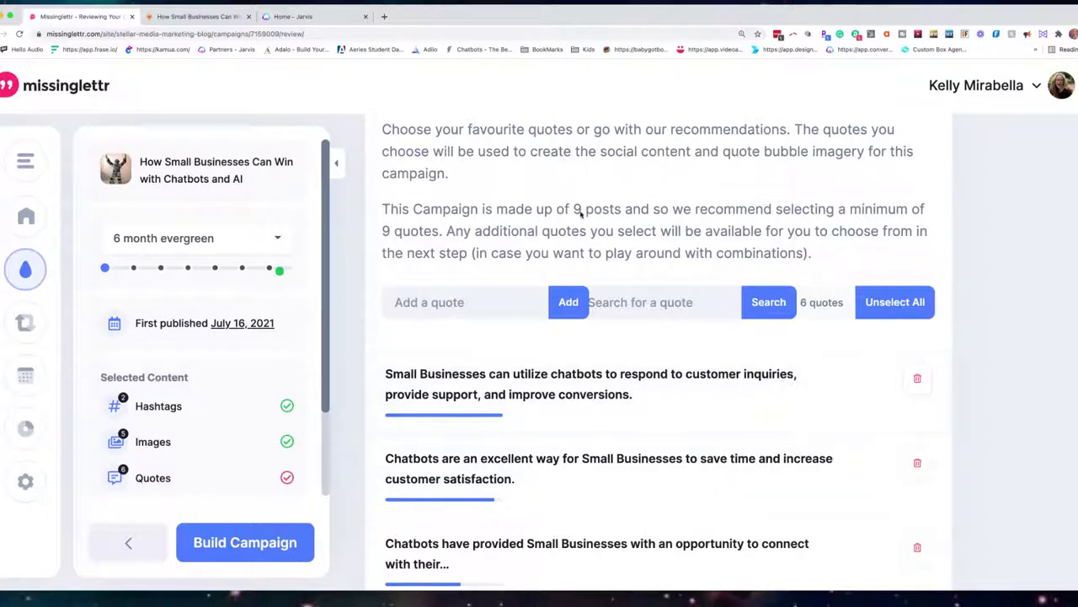
pyautogui.moveTo(582, 209); pyautogui.dragTo(568, 210)
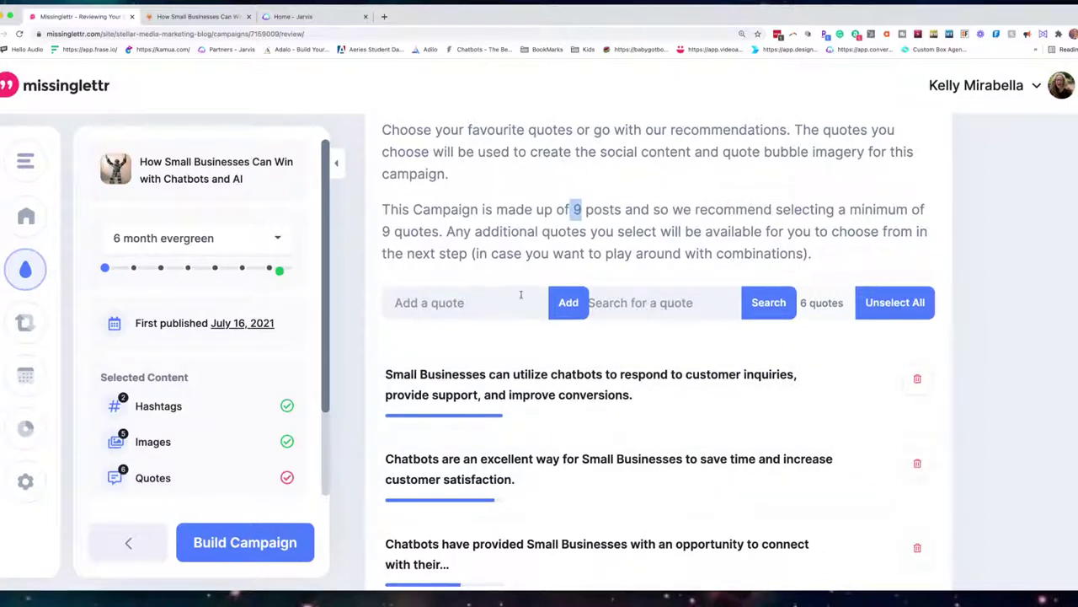
pyautogui.click(674, 305)
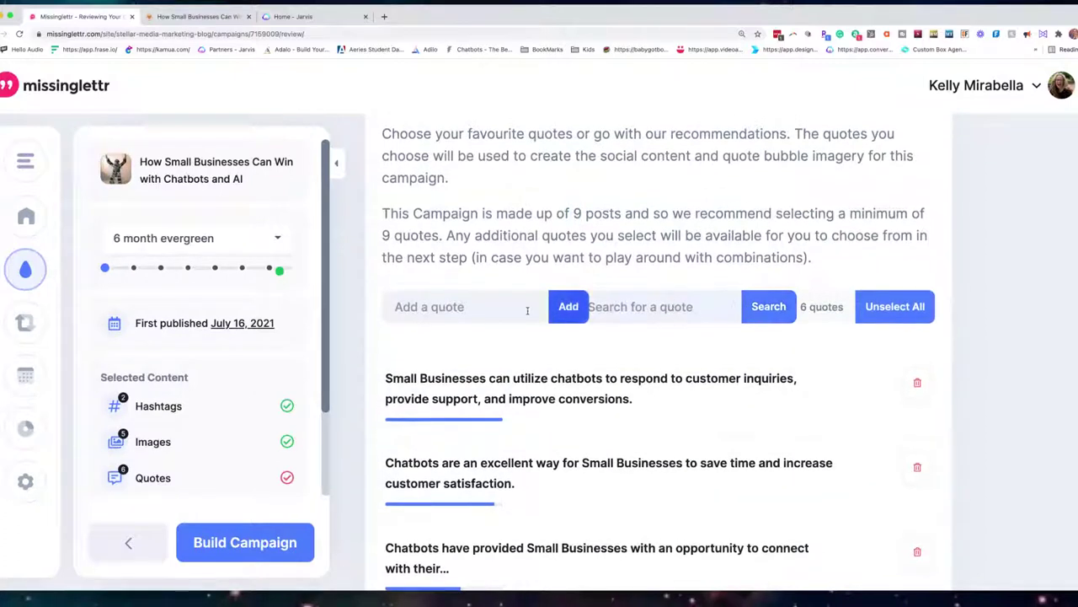
pyautogui.click(777, 308)
pyautogui.scroll(-5, 619, 320)
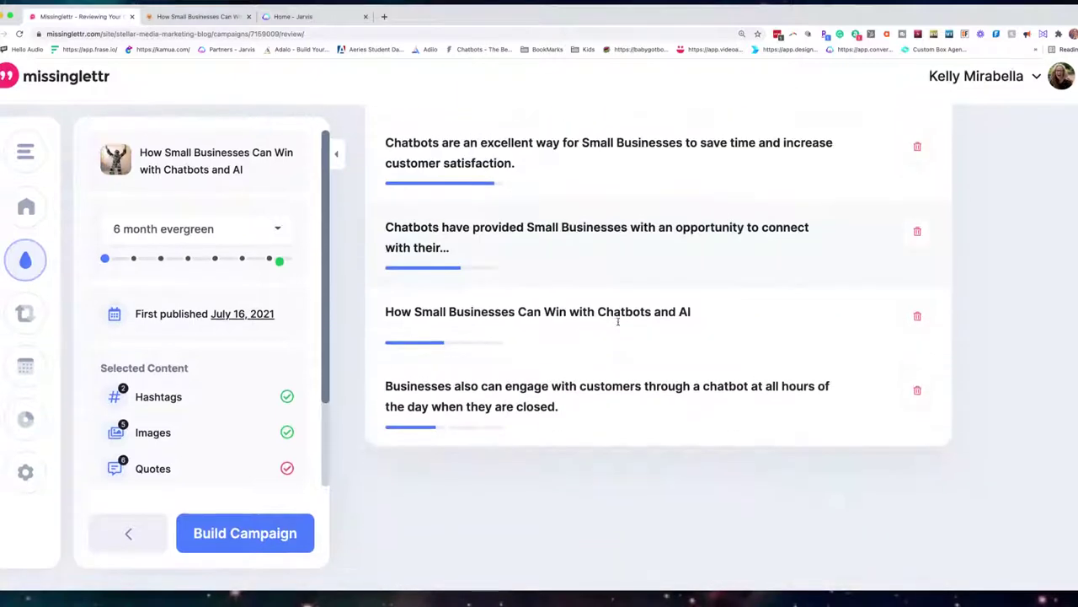
pyautogui.scroll(5, 617, 321)
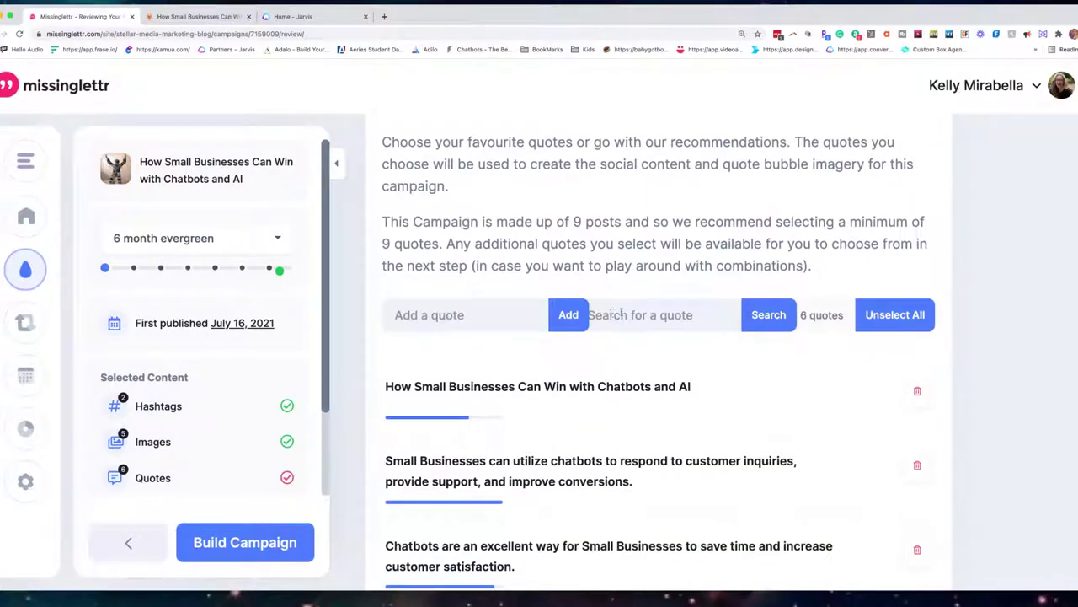
# Switch to the Medium article and copy the pull quote "Forbes states that 51% of companies cite cost reduction as the primary benefit of artificial intelligence technology"
pyautogui.click(207, 18)
pyautogui.scroll(-15, 734, 393)
pyautogui.scroll(-8, 734, 396)
pyautogui.scroll(-20, 734, 396)
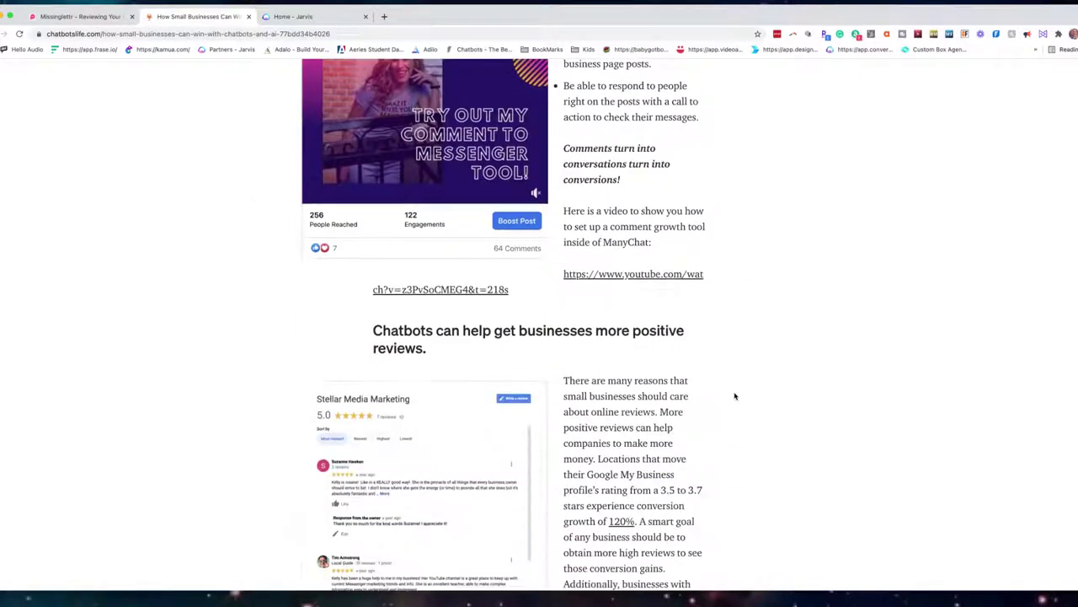
pyautogui.scroll(-16, 734, 396)
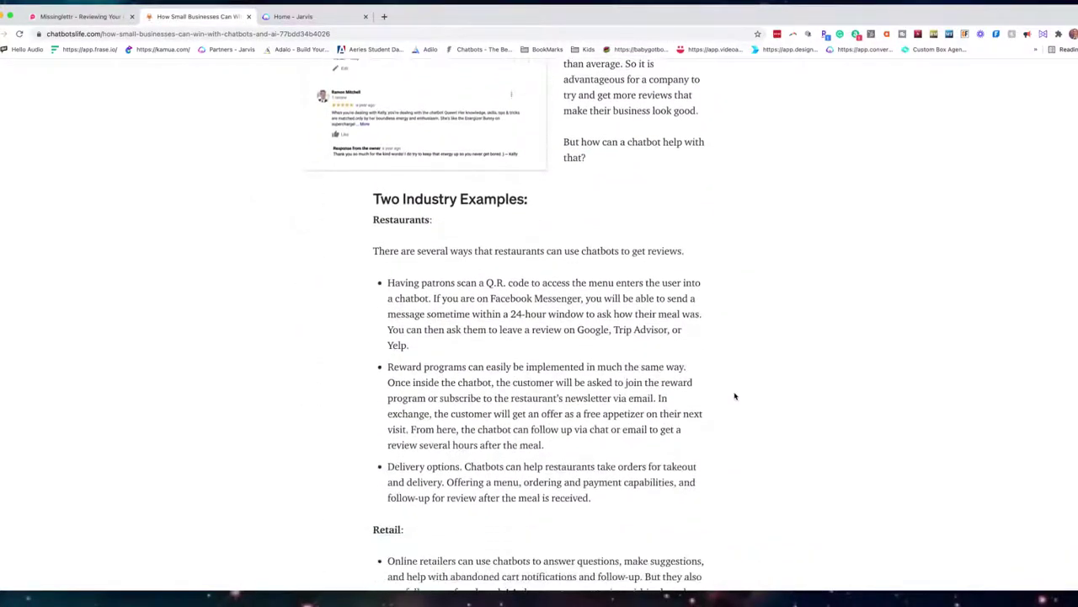
pyautogui.scroll(-10, 734, 396)
pyautogui.moveTo(531, 375); pyautogui.dragTo(361, 337)
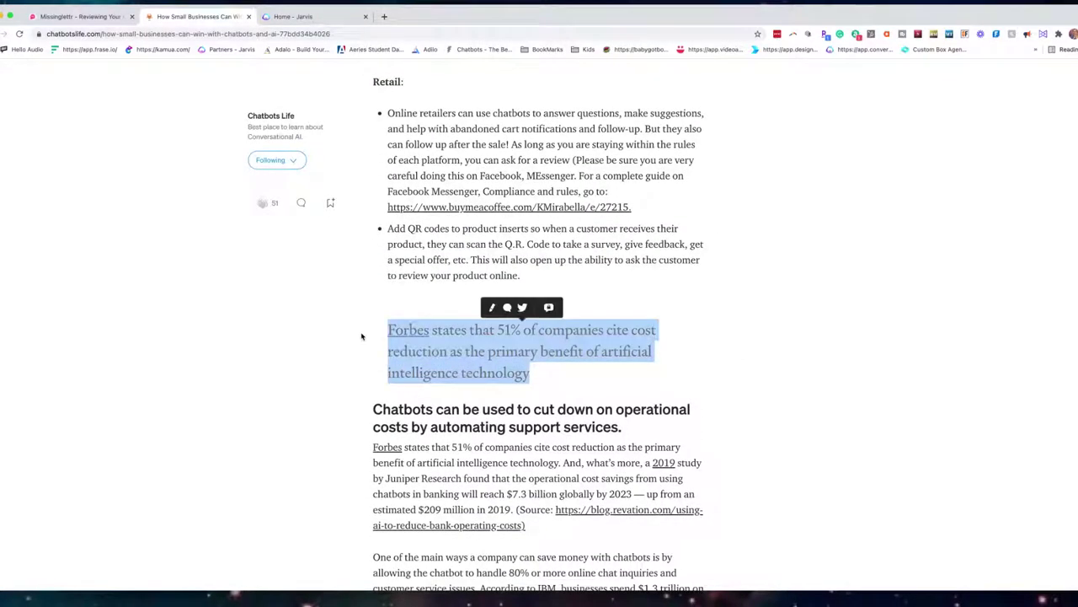
# Return to Missinglettr, add the copied Forbes statement as a campaign quote and check it in the quote list
pyautogui.click(80, 16)
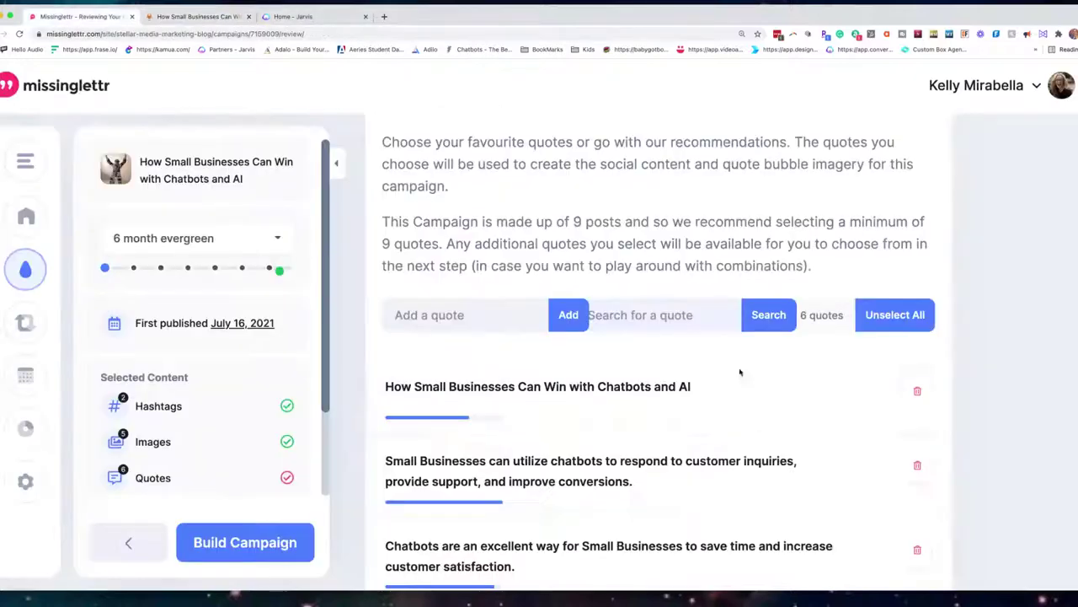
pyautogui.click(411, 315)
pyautogui.press('super+v')
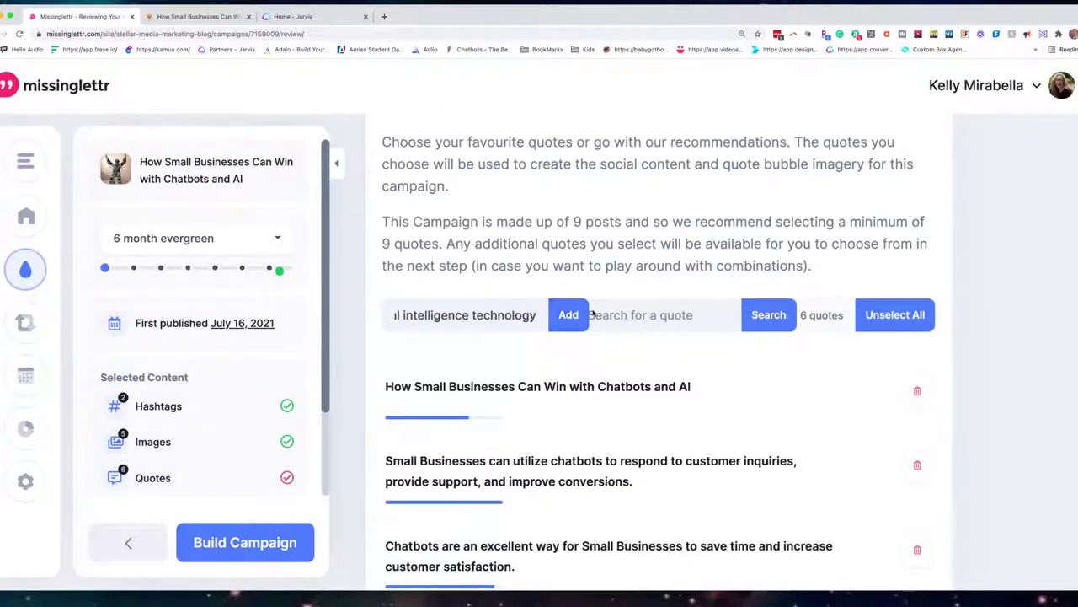
pyautogui.click(577, 314)
pyautogui.scroll(-4, 693, 430)
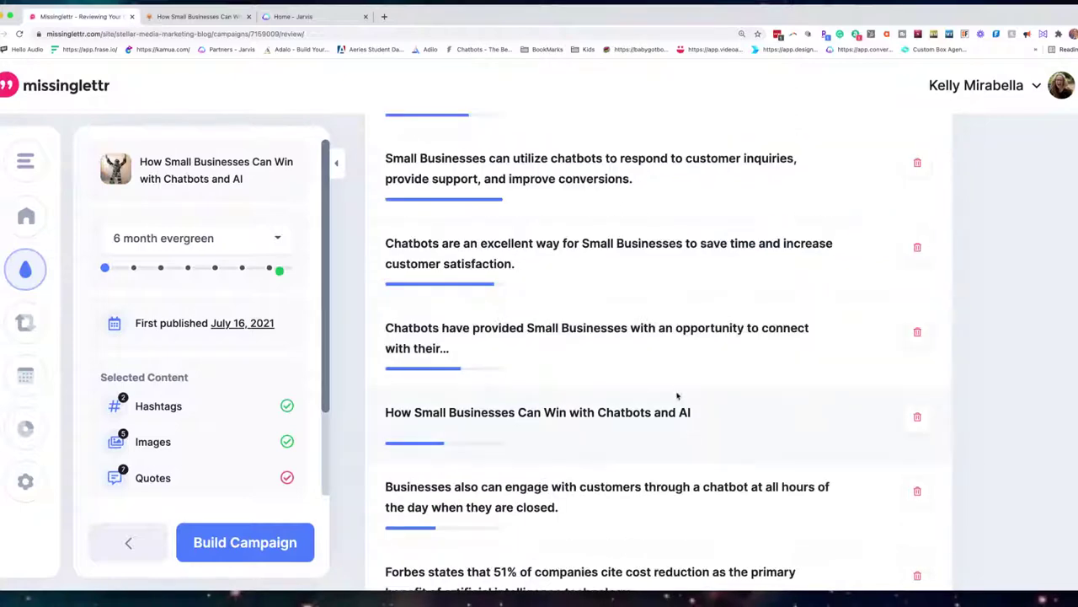
pyautogui.scroll(3, 676, 403)
pyautogui.scroll(-1, 677, 403)
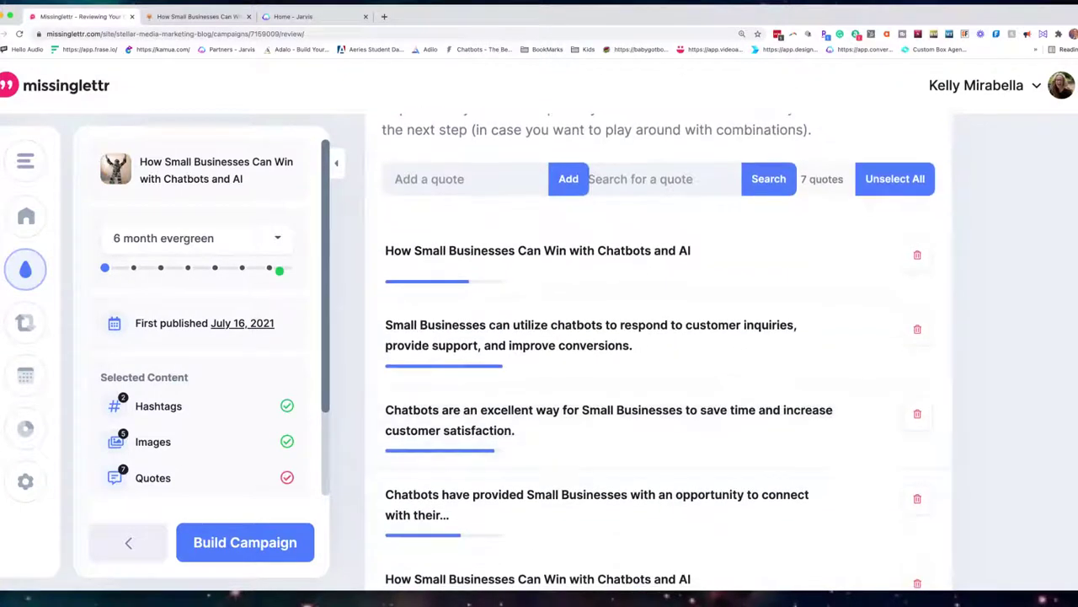
# Switch to the Medium article and copy the 2019 Juniper Research statement, from "a 2019 study" to "$209 million in 2019."
pyautogui.click(203, 17)
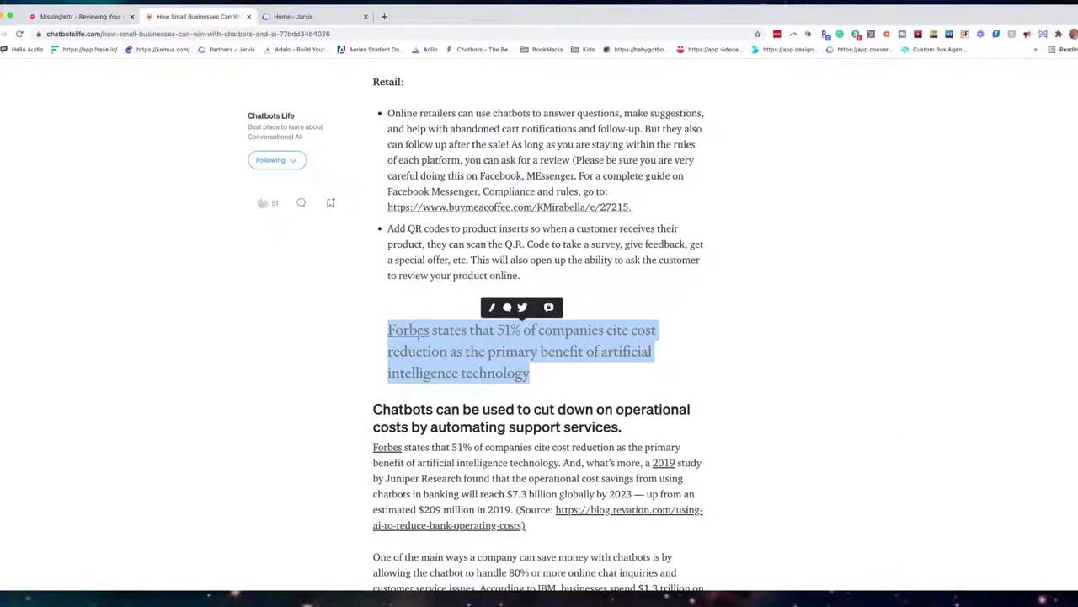
pyautogui.scroll(-2, 438, 287)
pyautogui.scroll(-1, 435, 324)
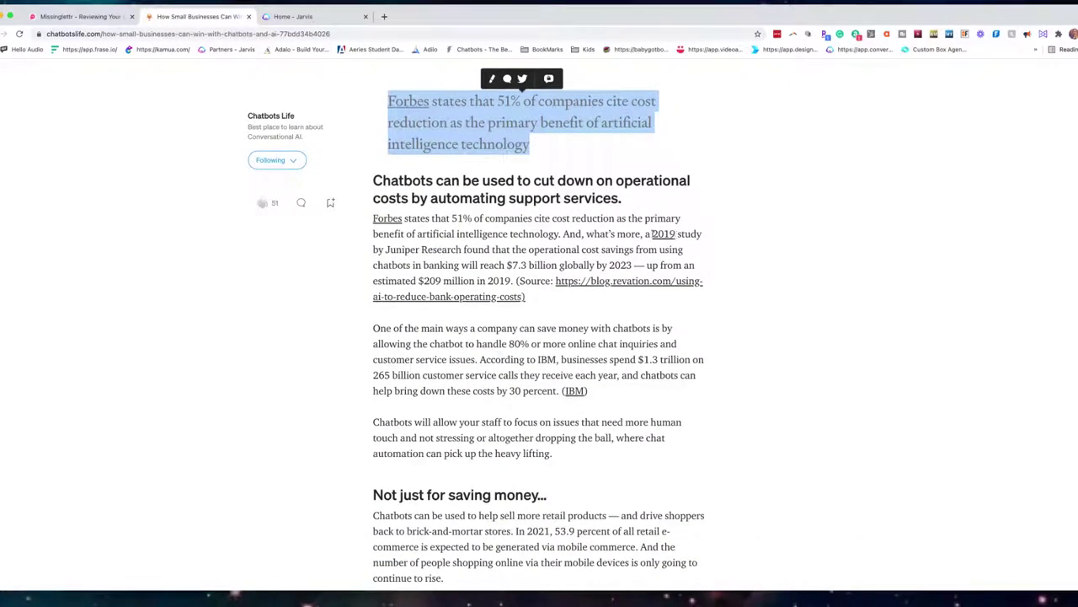
pyautogui.moveTo(645, 233); pyautogui.dragTo(514, 281)
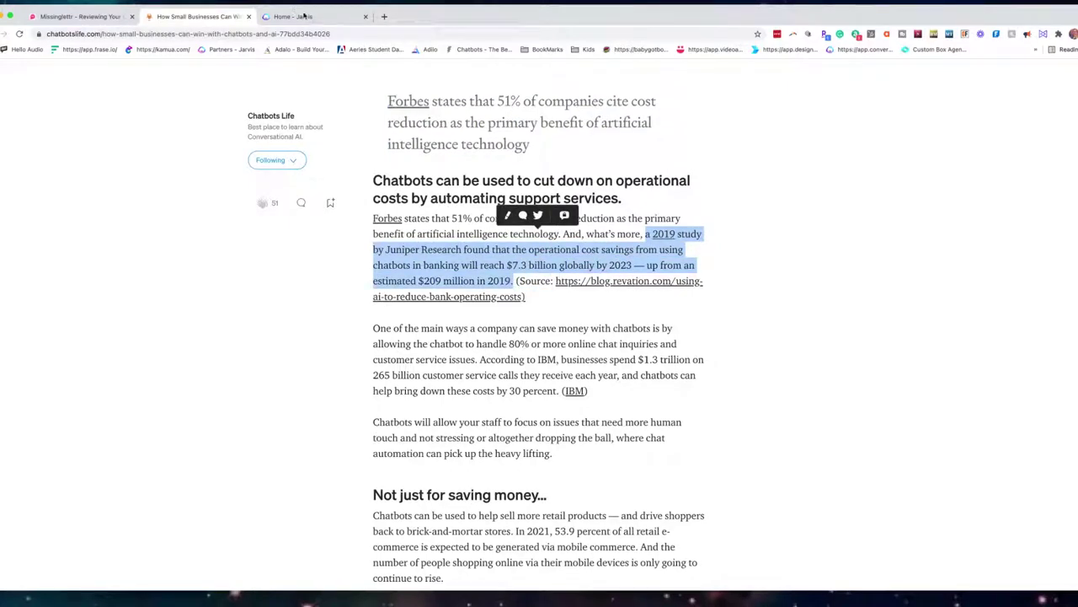
# Return to Missinglettr and add the copied Juniper Research statement as another campaign quote
pyautogui.click(73, 16)
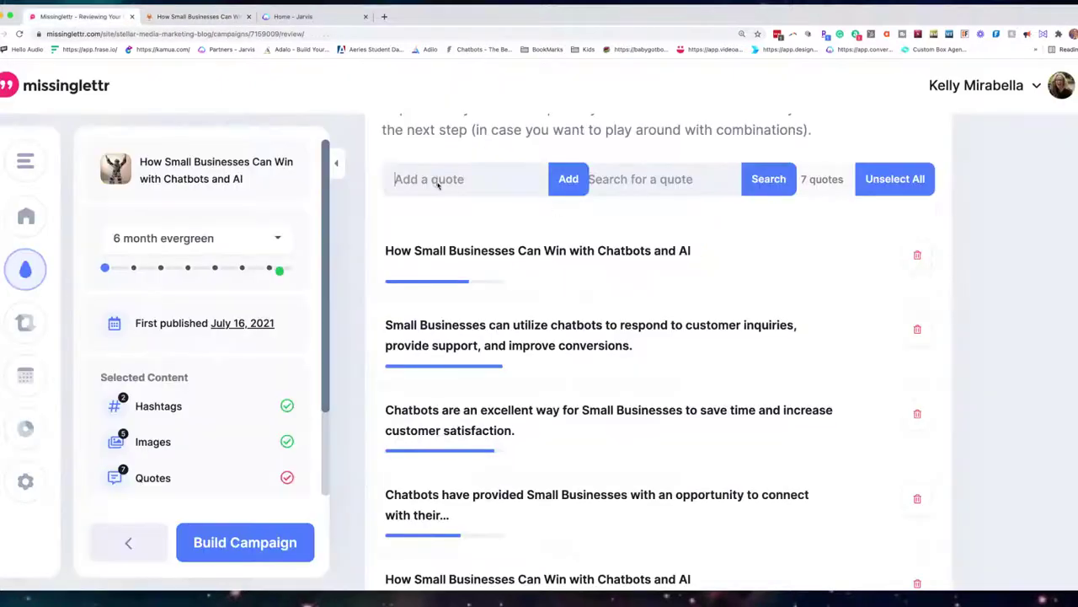
pyautogui.hotkey('ctrl', 'v')
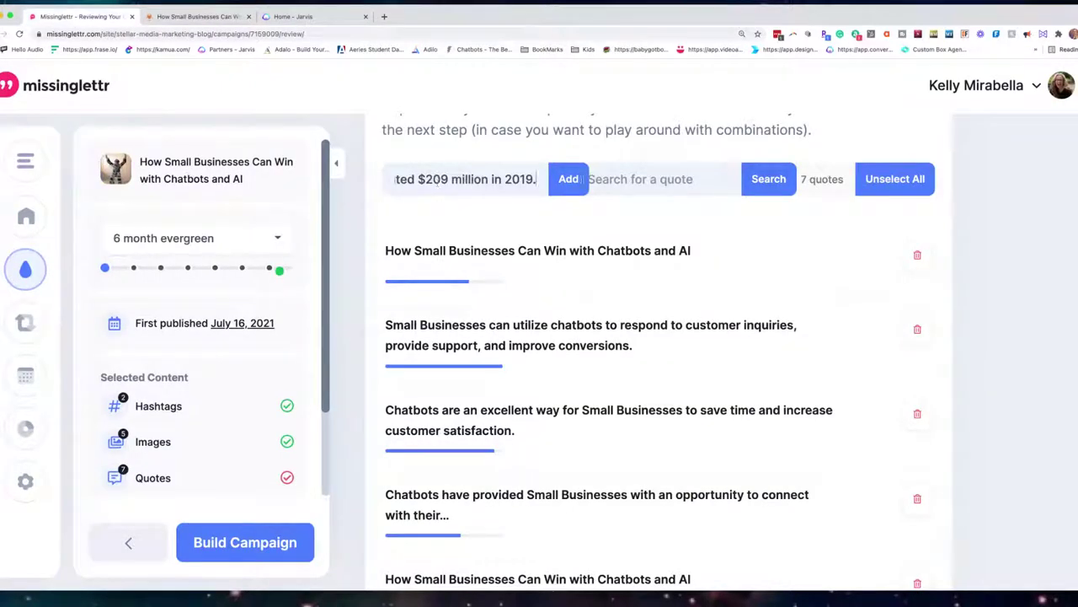
pyautogui.scroll(-3, 537, 181)
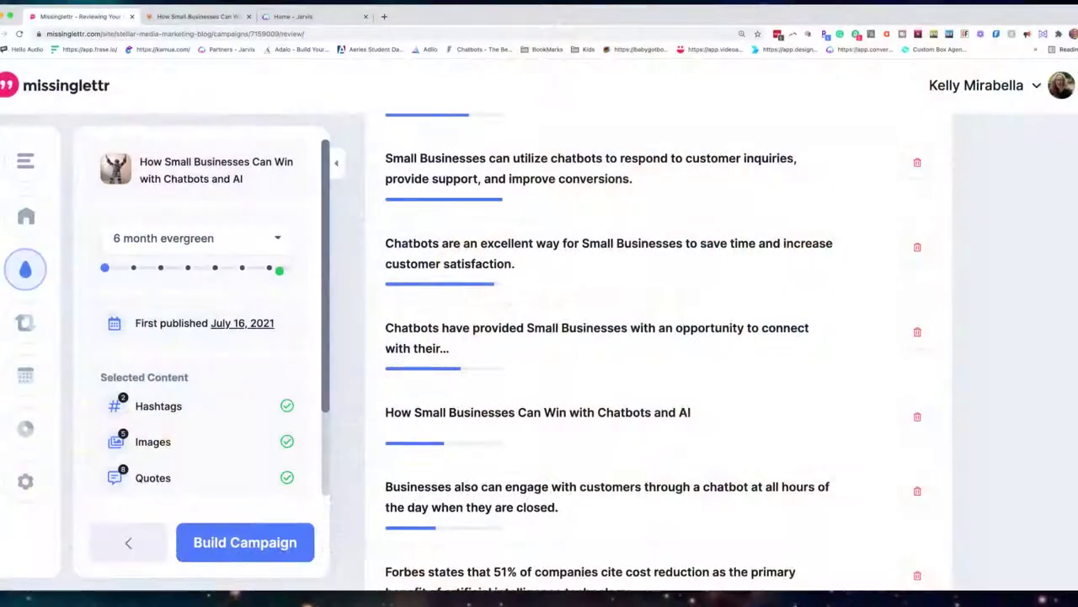
# Build the campaign and review the text and image of the Day 0 social post
pyautogui.click(271, 546)
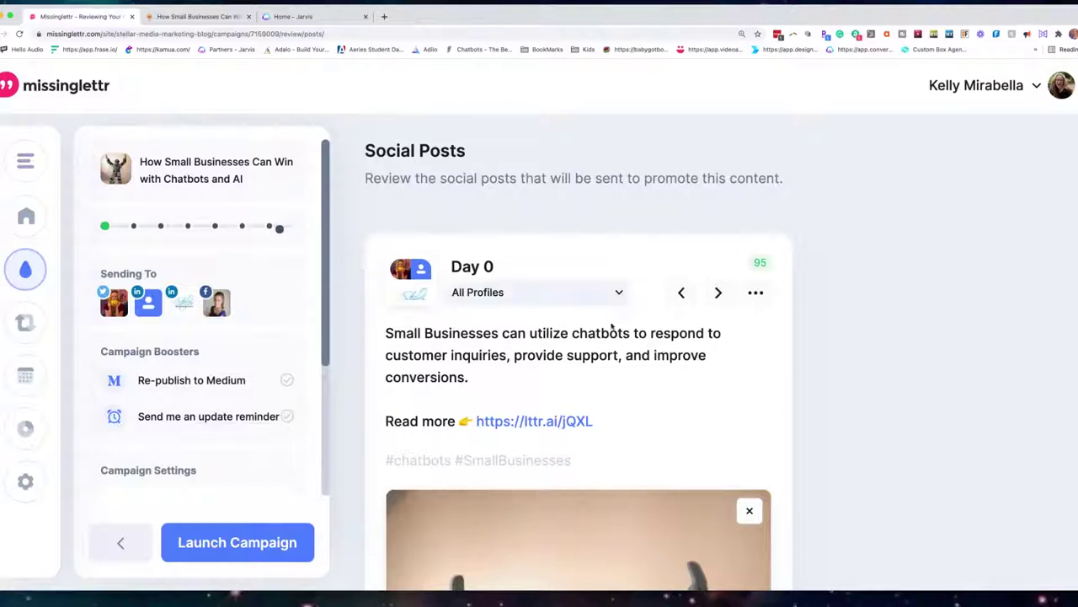
pyautogui.scroll(-1, 870, 345)
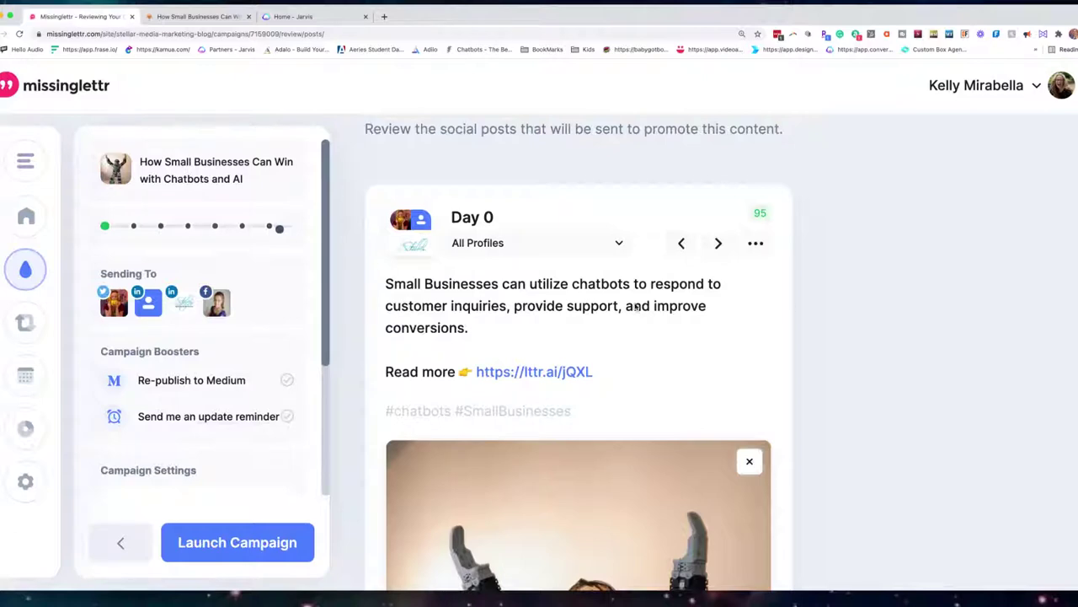
pyautogui.scroll(-8, 637, 306)
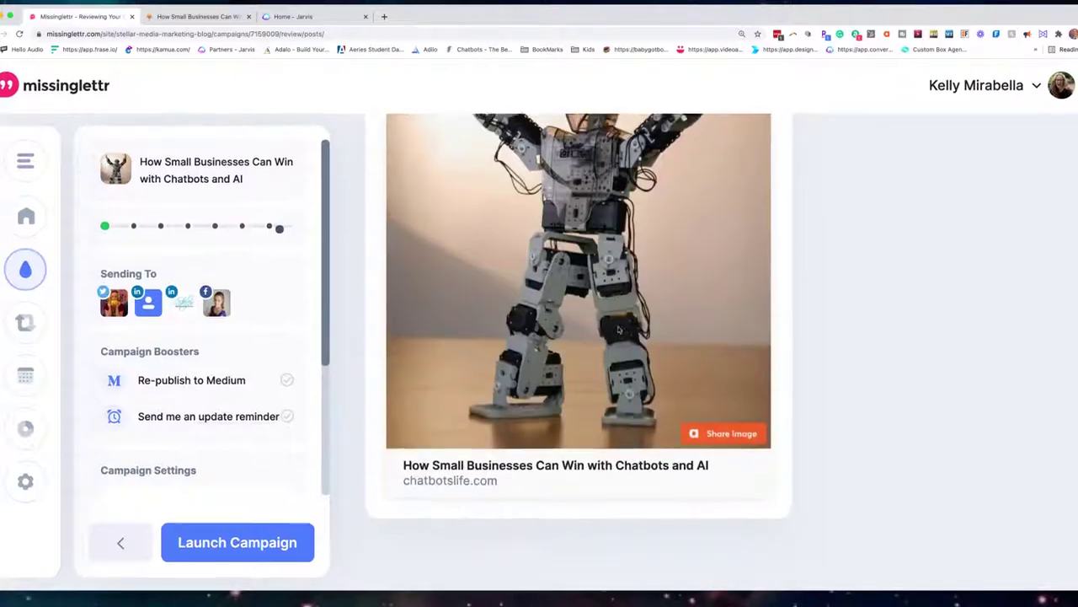
pyautogui.scroll(8, 619, 330)
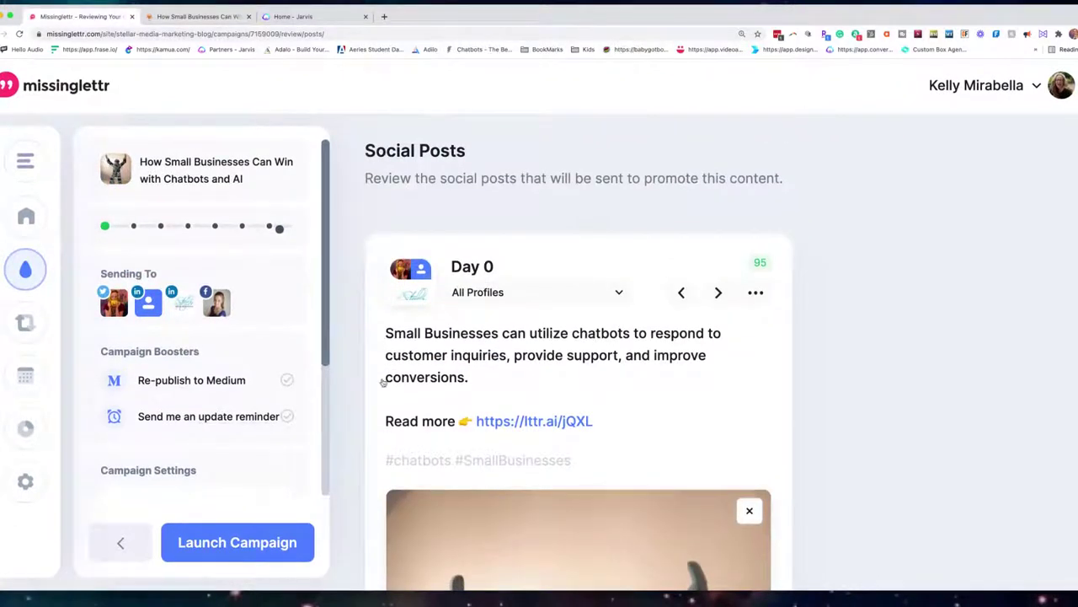
# Go to the Day 1 social post, review its content and open its editing options
pyautogui.click(718, 293)
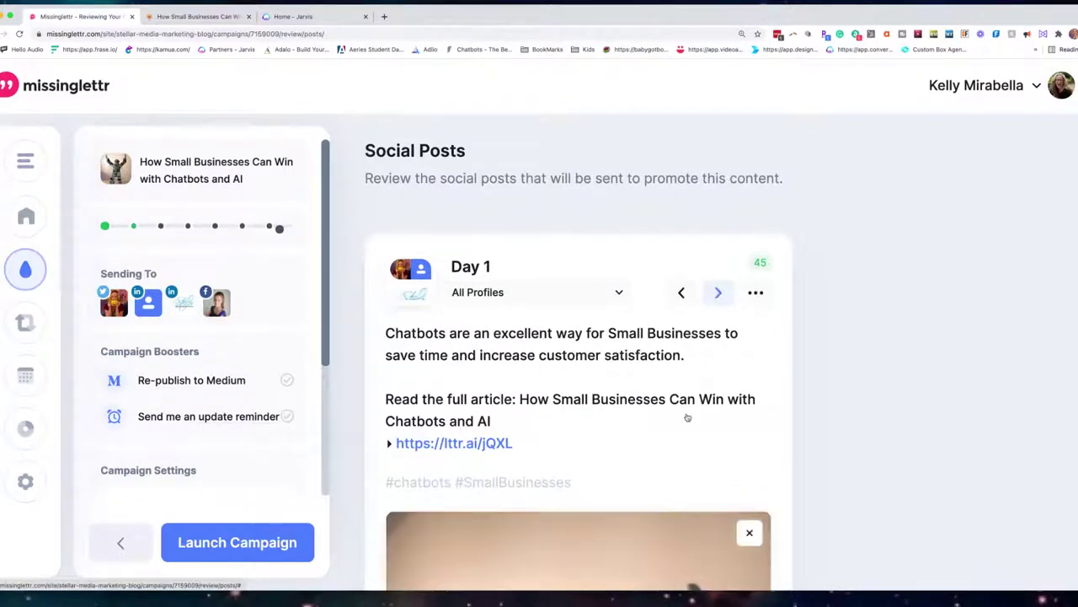
pyautogui.scroll(-4, 691, 401)
pyautogui.scroll(3, 660, 295)
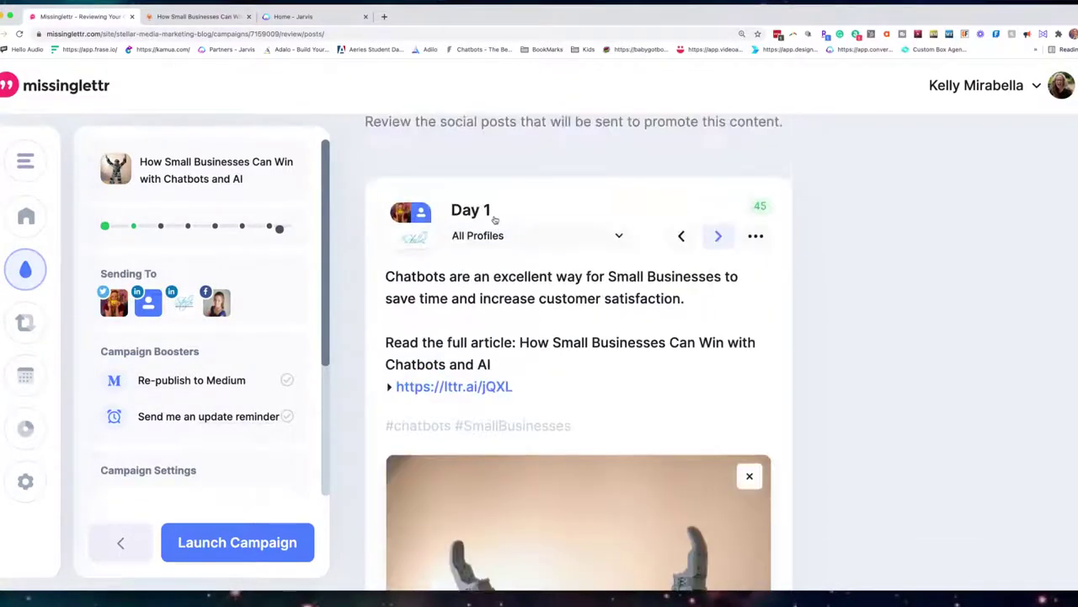
pyautogui.click(766, 240)
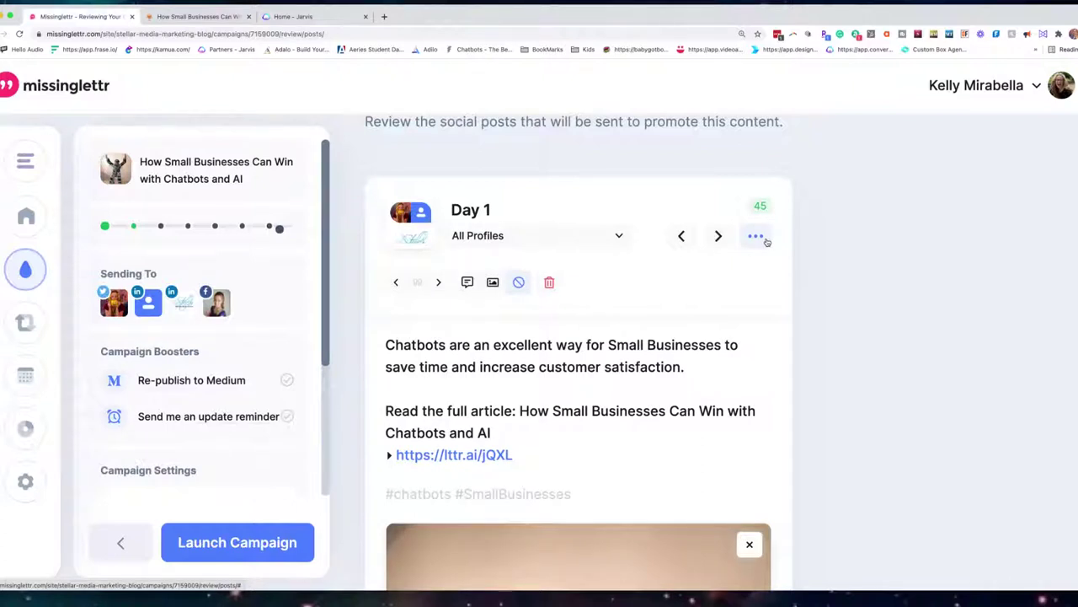
pyautogui.scroll(-5, 763, 242)
pyautogui.scroll(4, 701, 334)
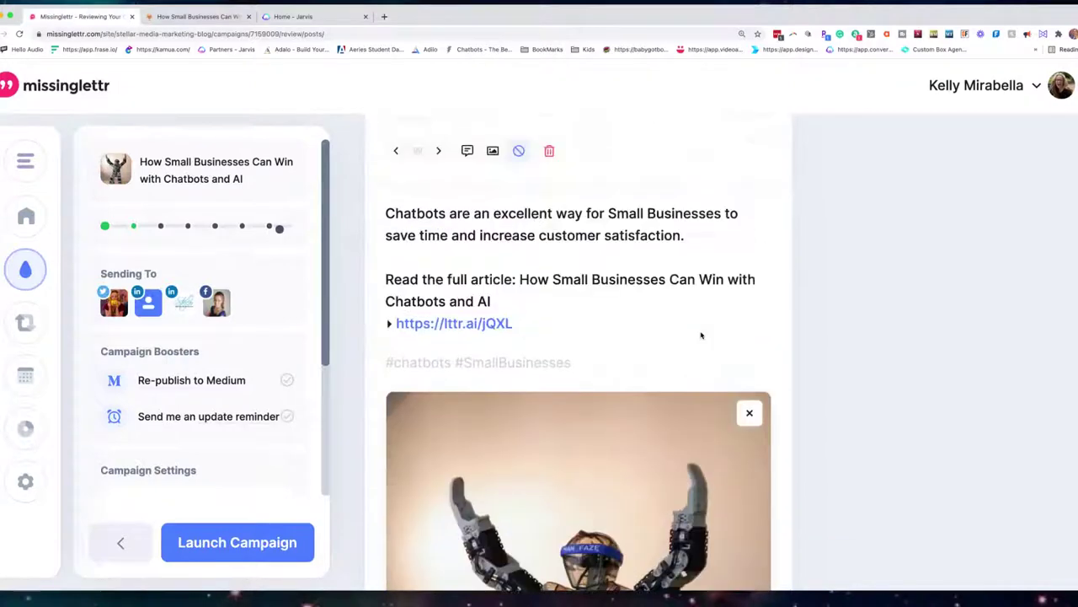
pyautogui.scroll(-3, 758, 216)
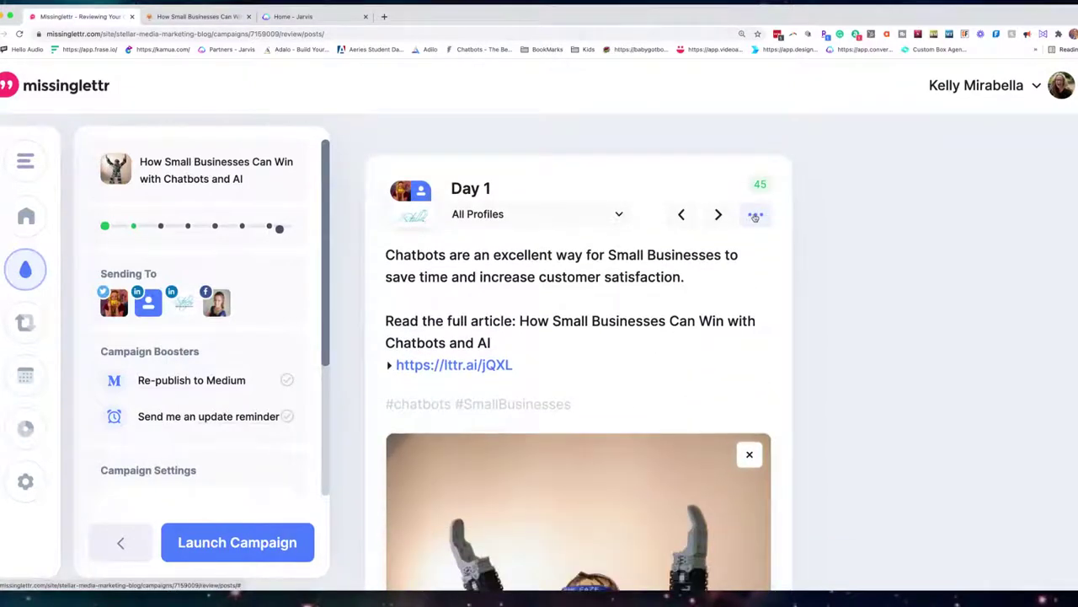
pyautogui.scroll(3, 758, 216)
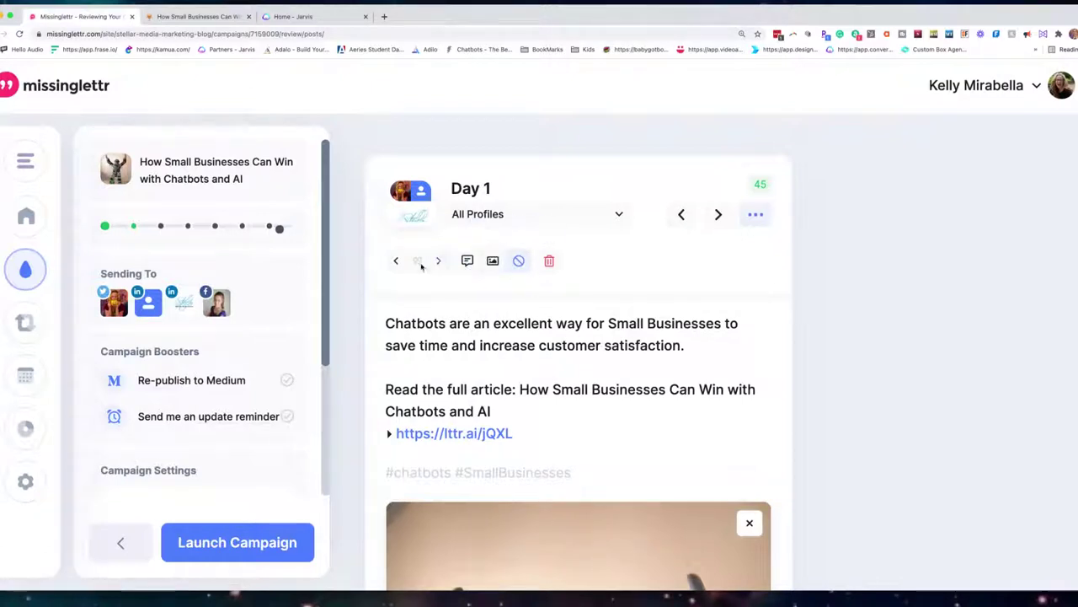
# Try custom media on the Day 1 post, choosing the picture of the woman against a galaxy background
pyautogui.click(493, 261)
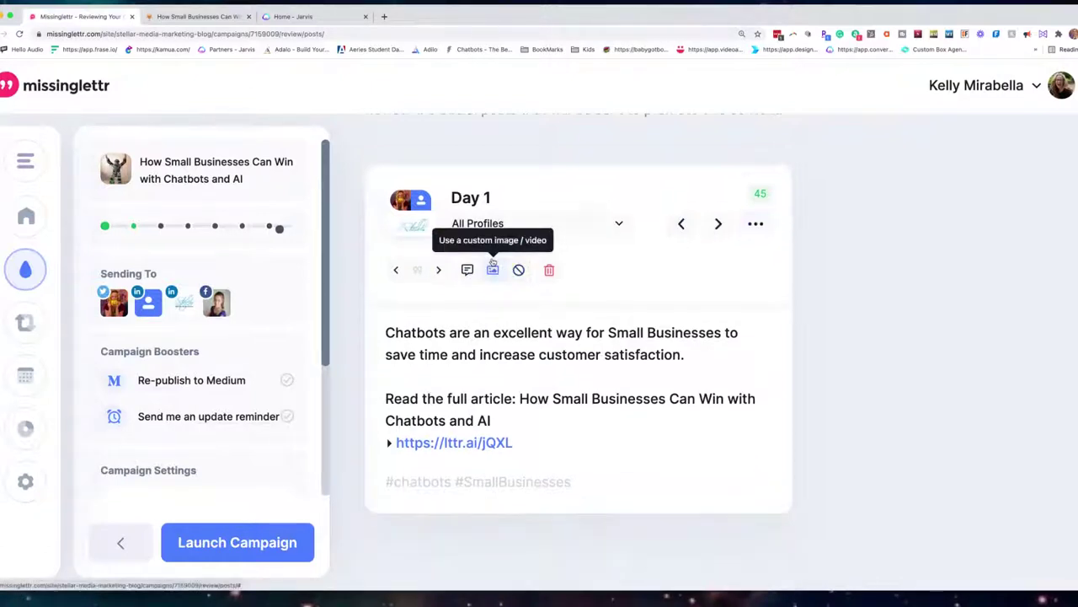
pyautogui.scroll(-2, 593, 348)
pyautogui.scroll(1, 592, 349)
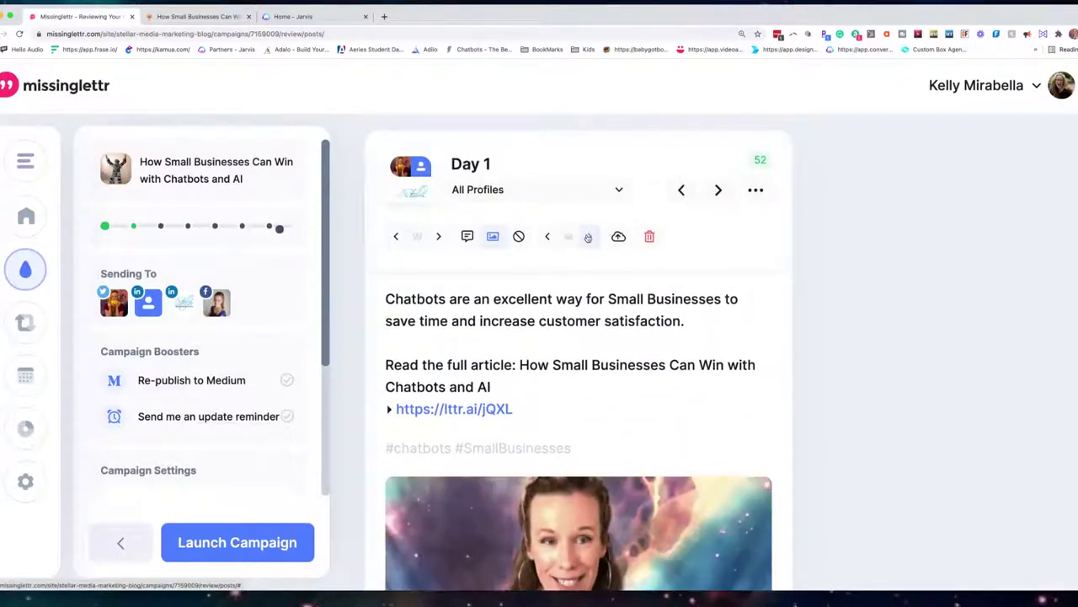
pyautogui.scroll(-2, 624, 368)
pyautogui.scroll(3, 624, 368)
pyautogui.scroll(-1, 590, 337)
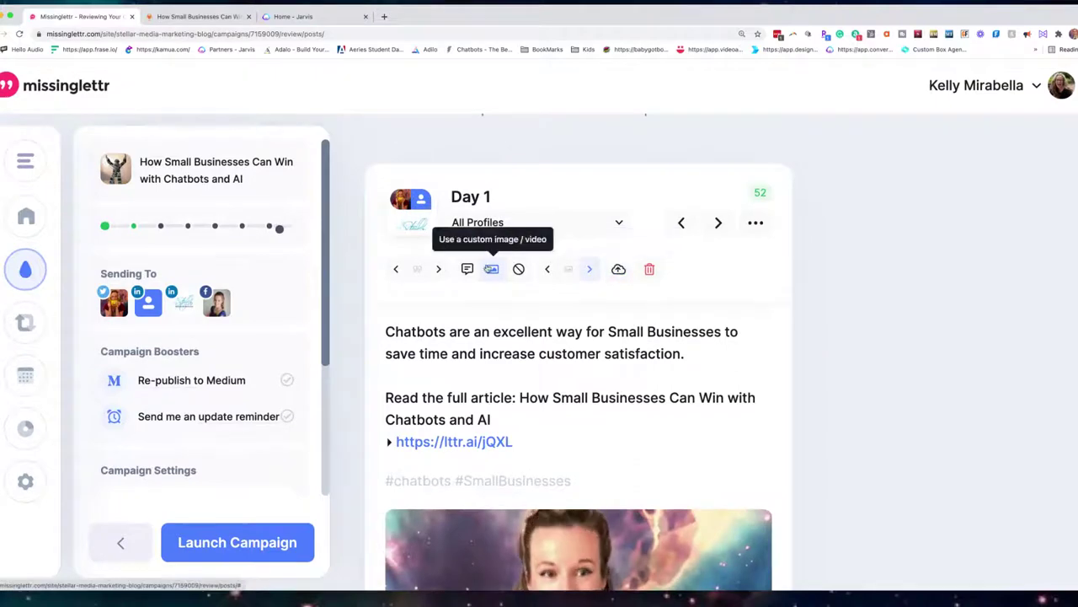
# Switch the Day 1 post to a quote bubble showing "Chatbots have provided Small Businesses with an opportunity to connect with their…"
pyautogui.click(468, 269)
pyautogui.scroll(-3, 602, 371)
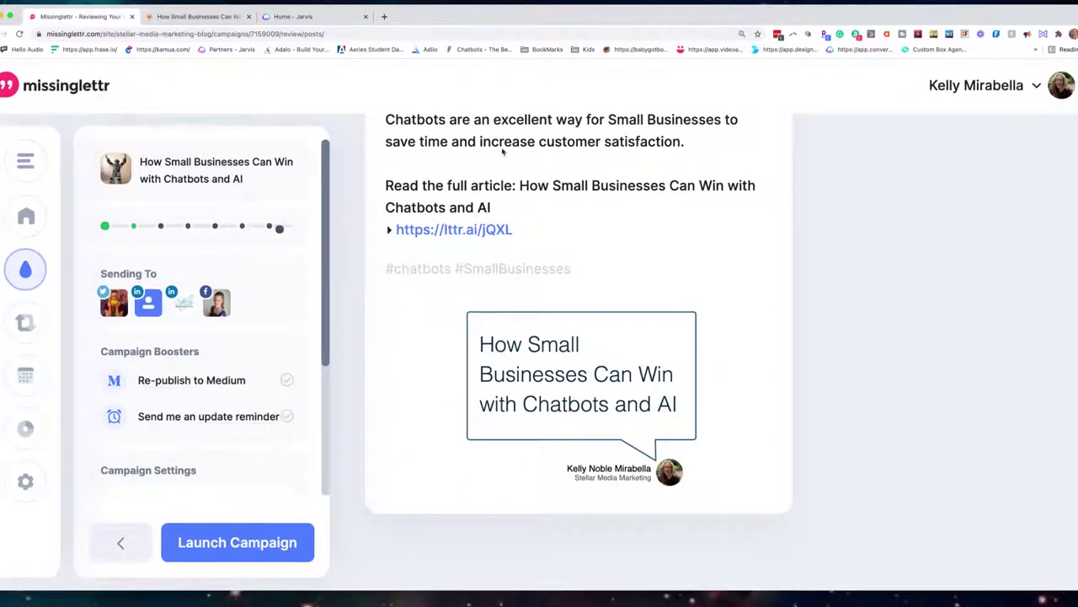
pyautogui.scroll(4, 521, 200)
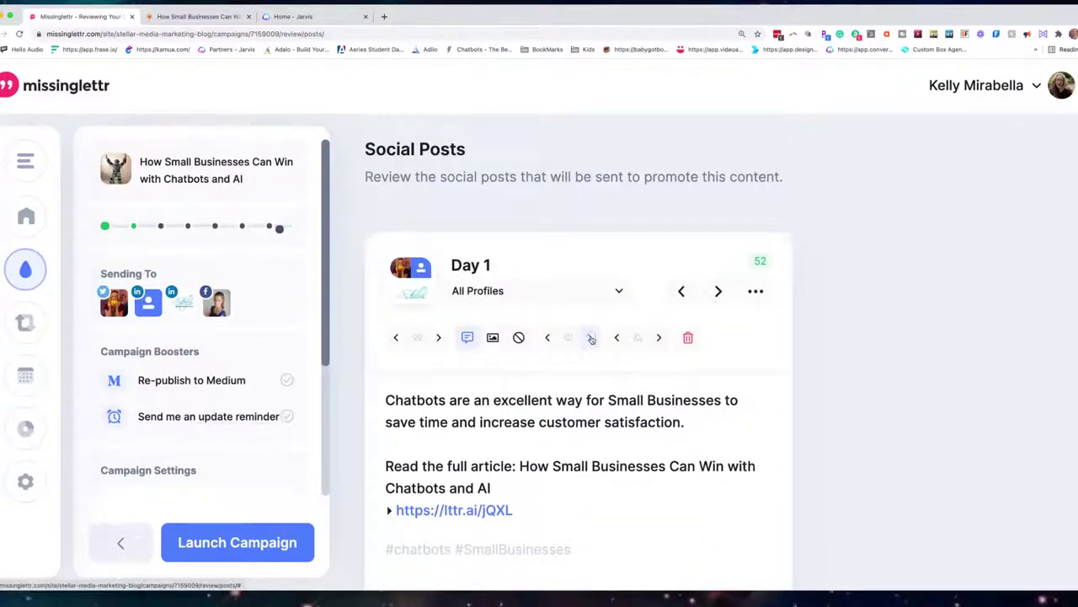
pyautogui.scroll(-3, 631, 375)
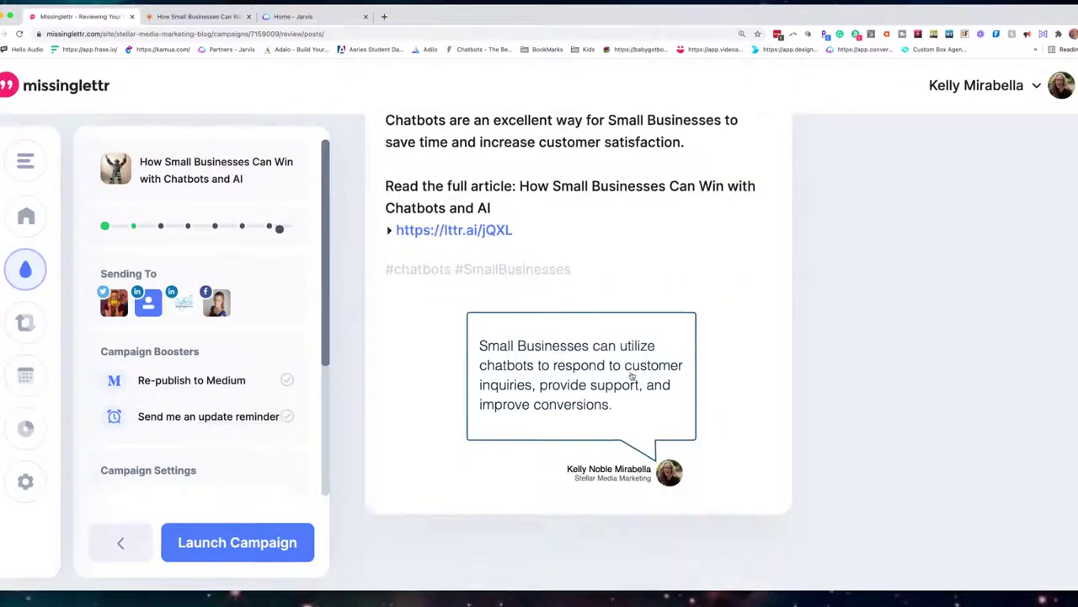
pyautogui.scroll(2, 631, 375)
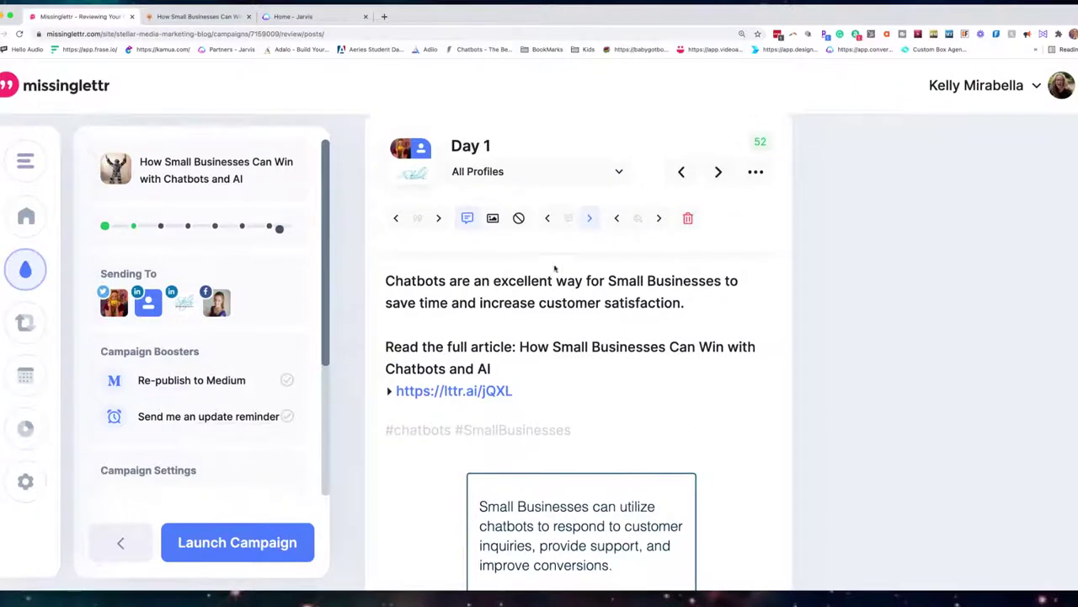
pyautogui.click(590, 219)
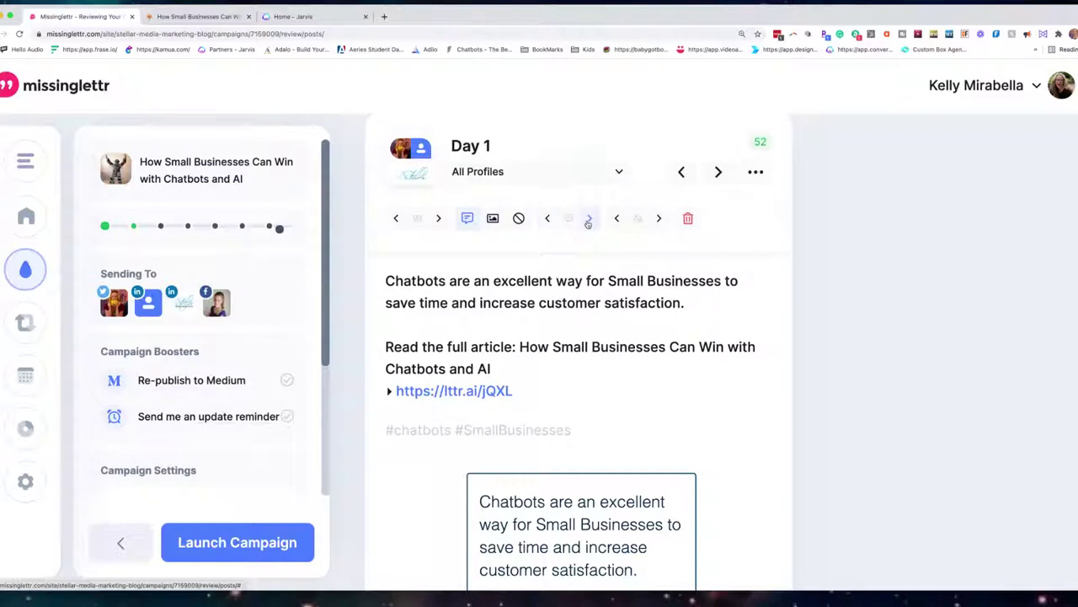
pyautogui.click(588, 221)
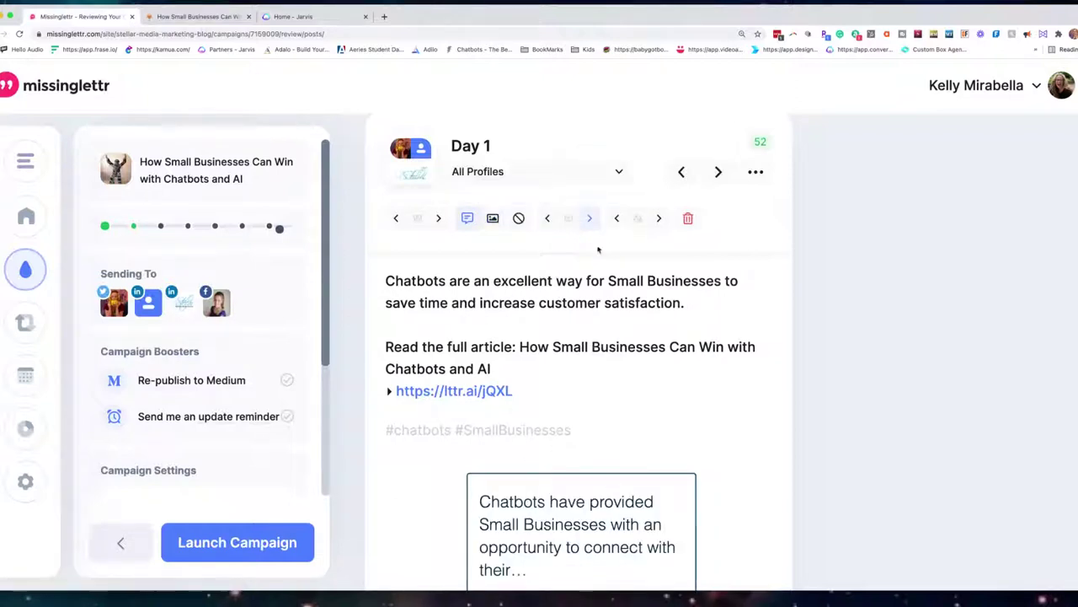
# Set the Day 1 post back to the custom picture of the woman against a galaxy background and go to the Day 3 post
pyautogui.click(493, 218)
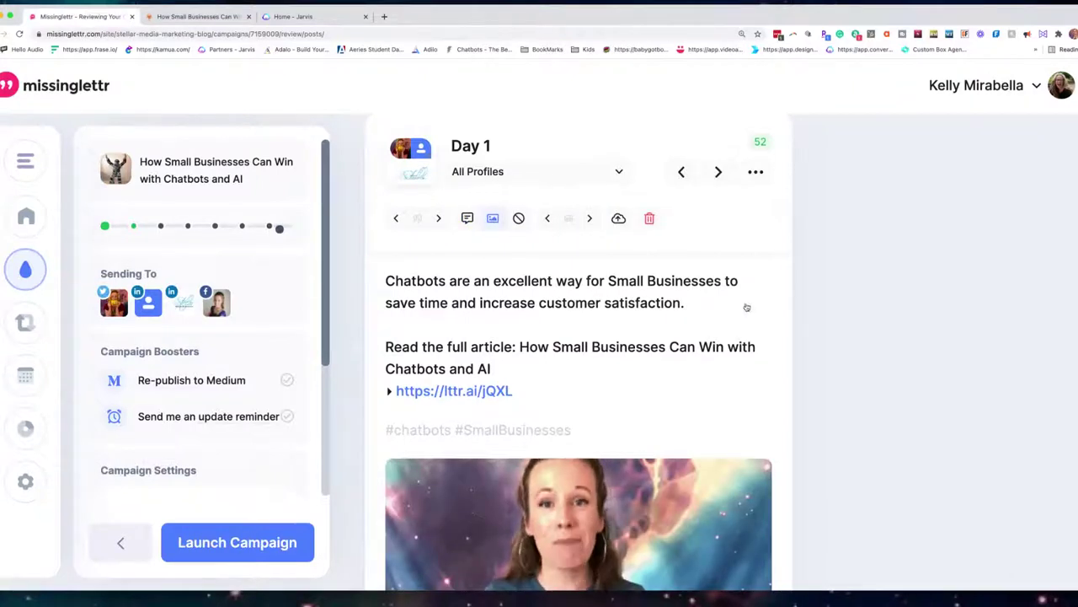
pyautogui.click(714, 173)
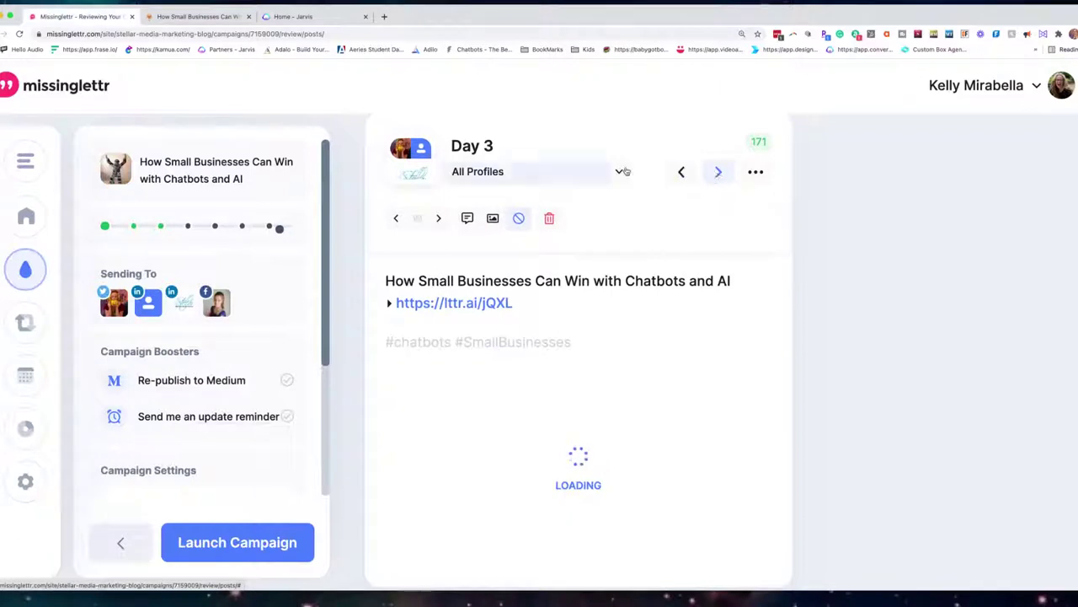
# Check the Day 3 post's profile list and switch its media to the custom picture of the dark-haired woman beneath a hanging lamp
pyautogui.click(624, 171)
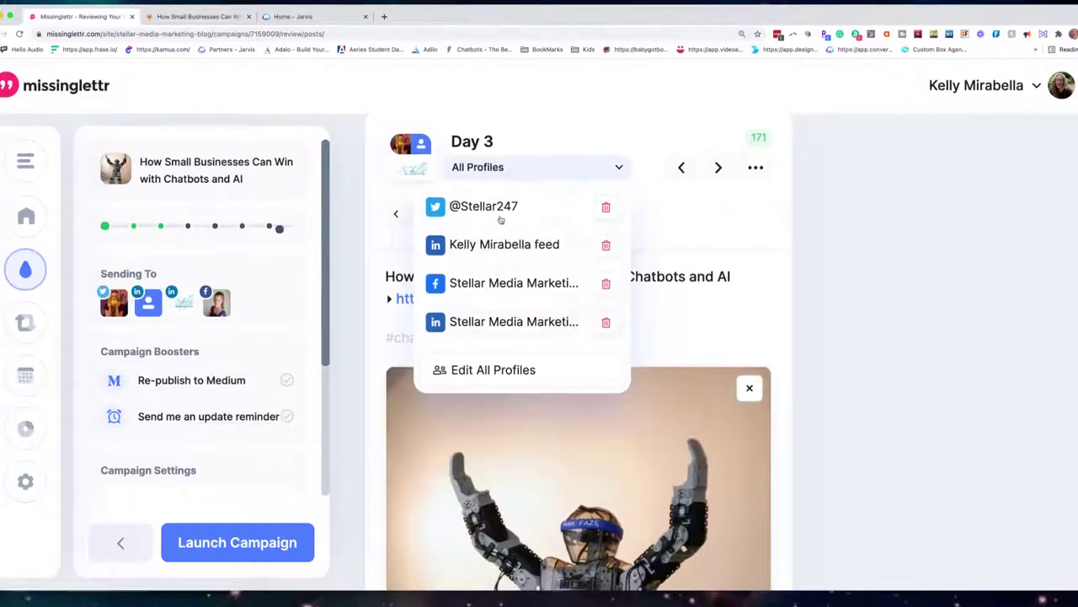
pyautogui.click(721, 192)
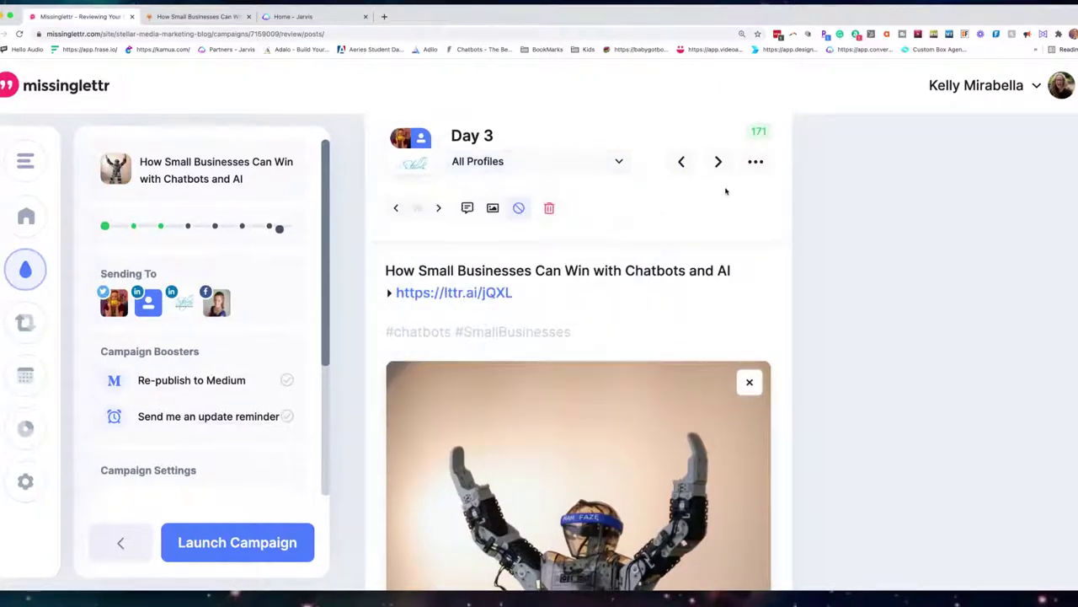
pyautogui.scroll(-1, 543, 306)
pyautogui.scroll(1, 471, 252)
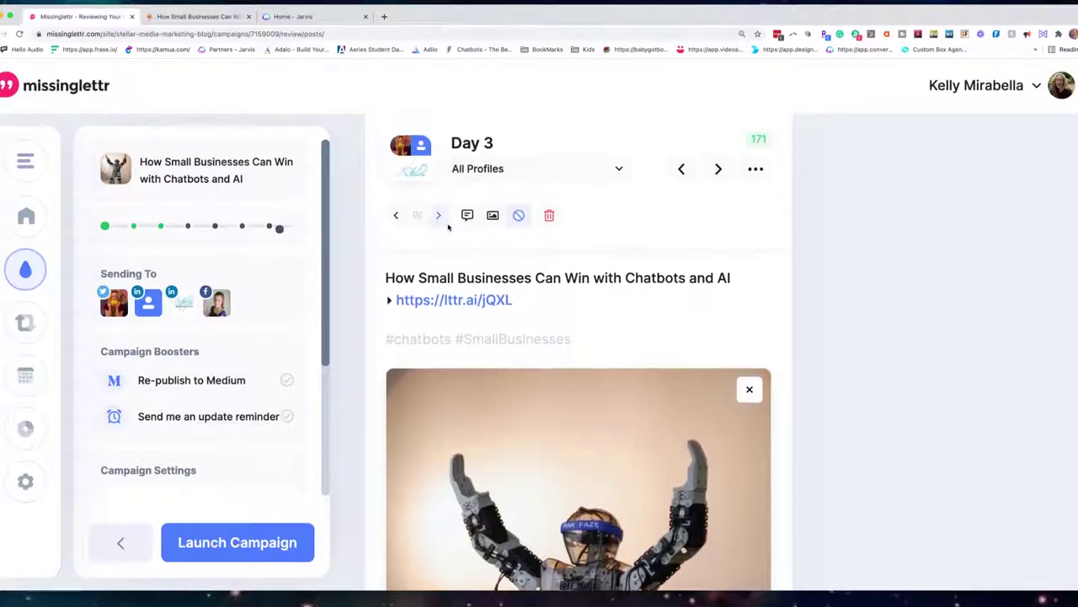
pyautogui.click(493, 217)
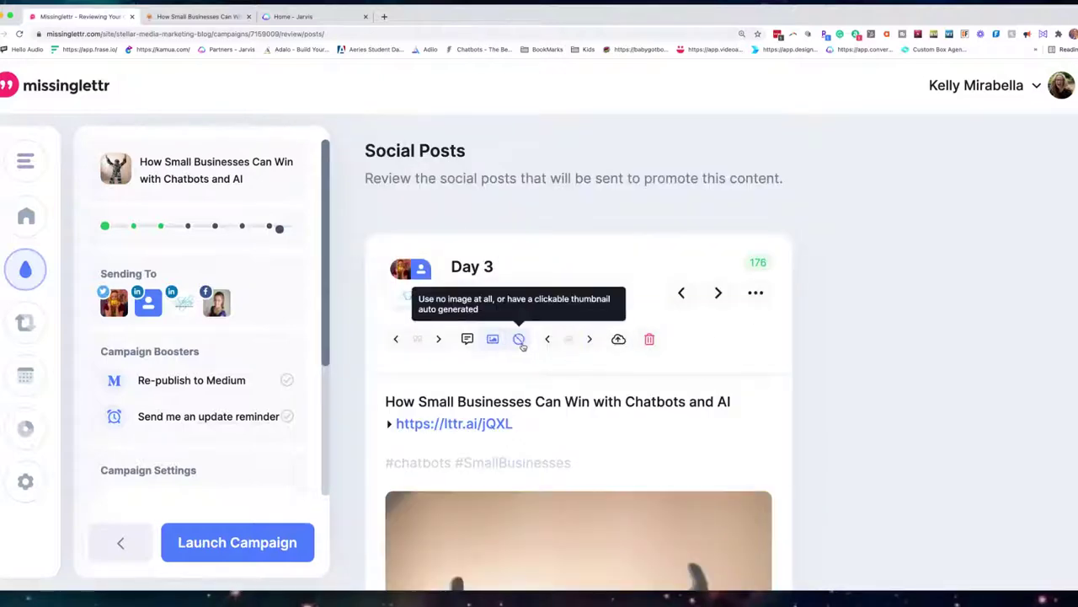
pyautogui.click(590, 341)
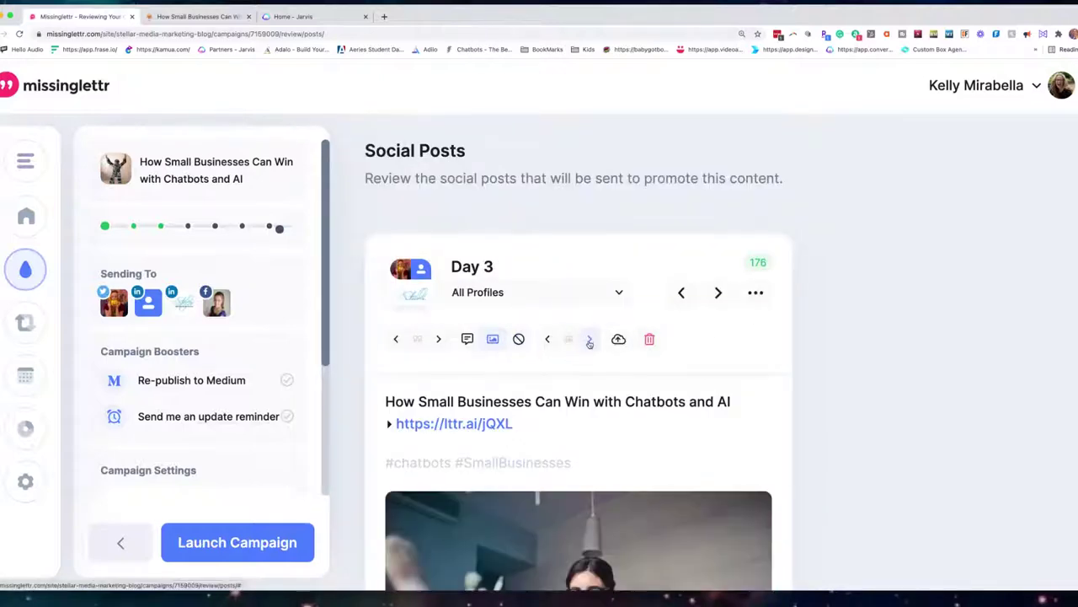
# Go to the Day 10 post and give it the pink quote bubble "Businesses also can engage with customers through a chatbot at all hours…"
pyautogui.click(720, 292)
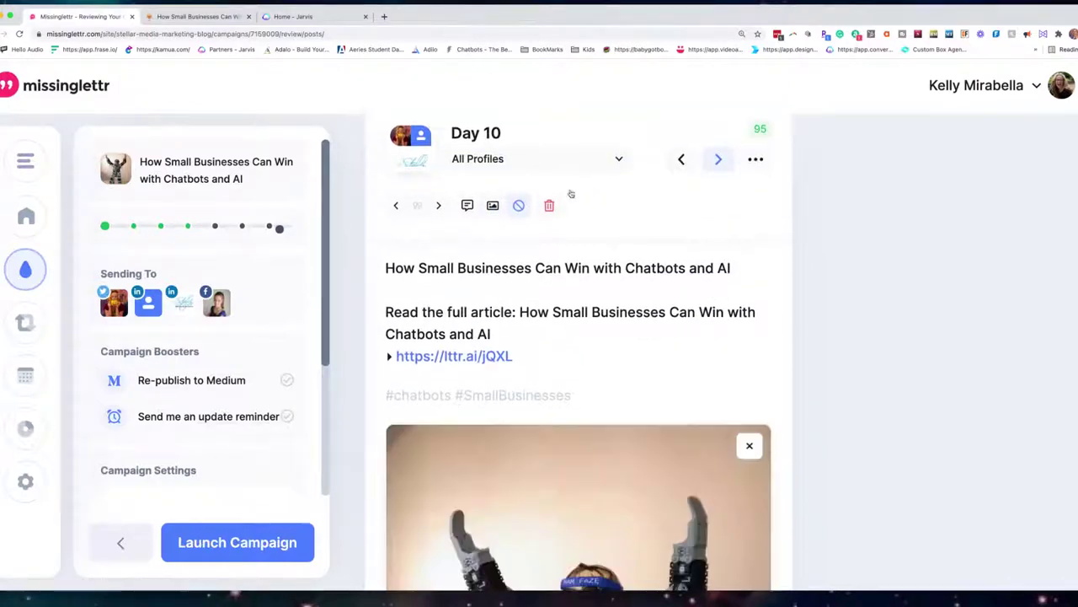
pyautogui.click(493, 205)
pyautogui.click(467, 205)
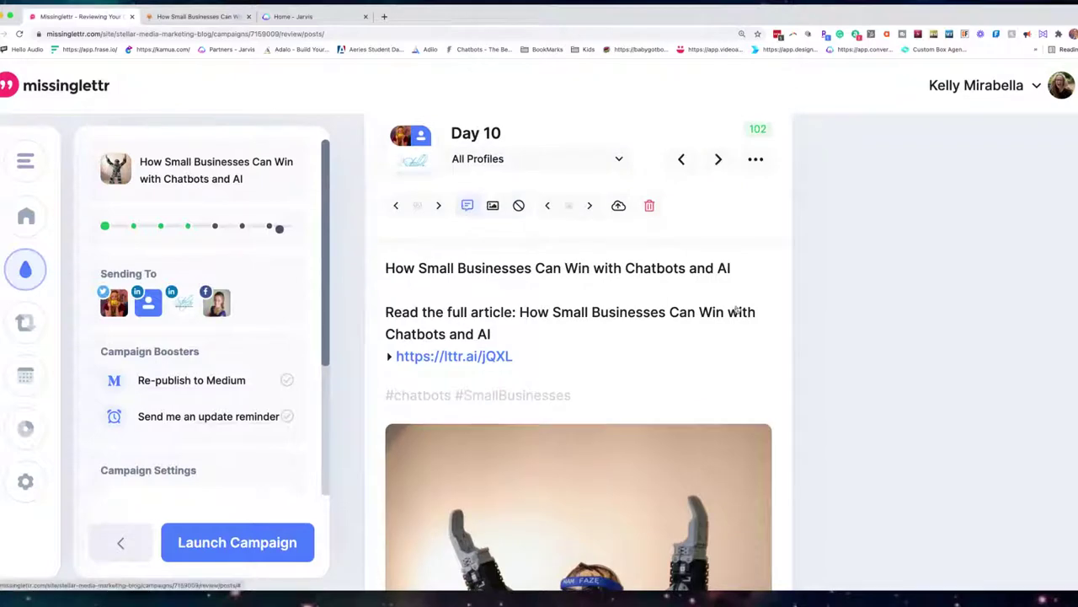
pyautogui.click(590, 208)
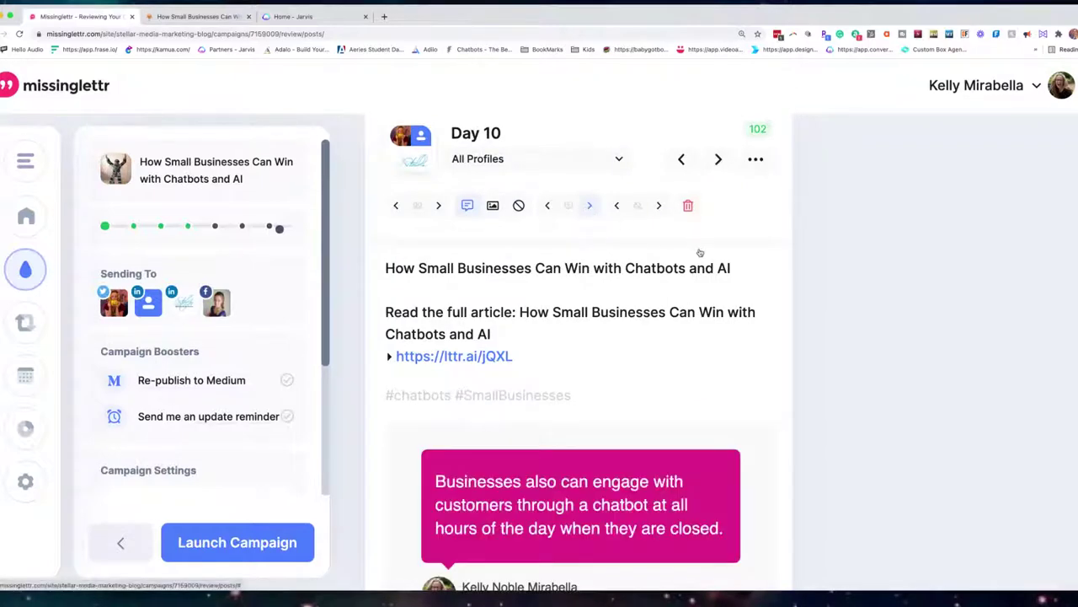
# Step through the remaining social posts to Day 180, then return to Day 0 and review its preview image
pyautogui.click(723, 275)
pyautogui.click(717, 275)
pyautogui.click(716, 276)
pyautogui.click(717, 276)
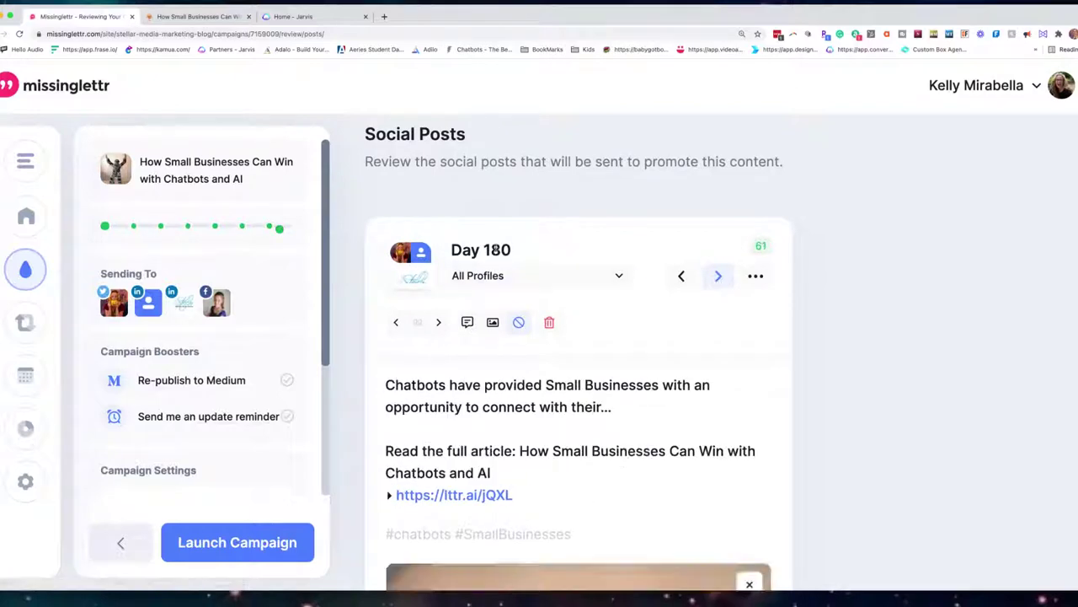
pyautogui.click(717, 277)
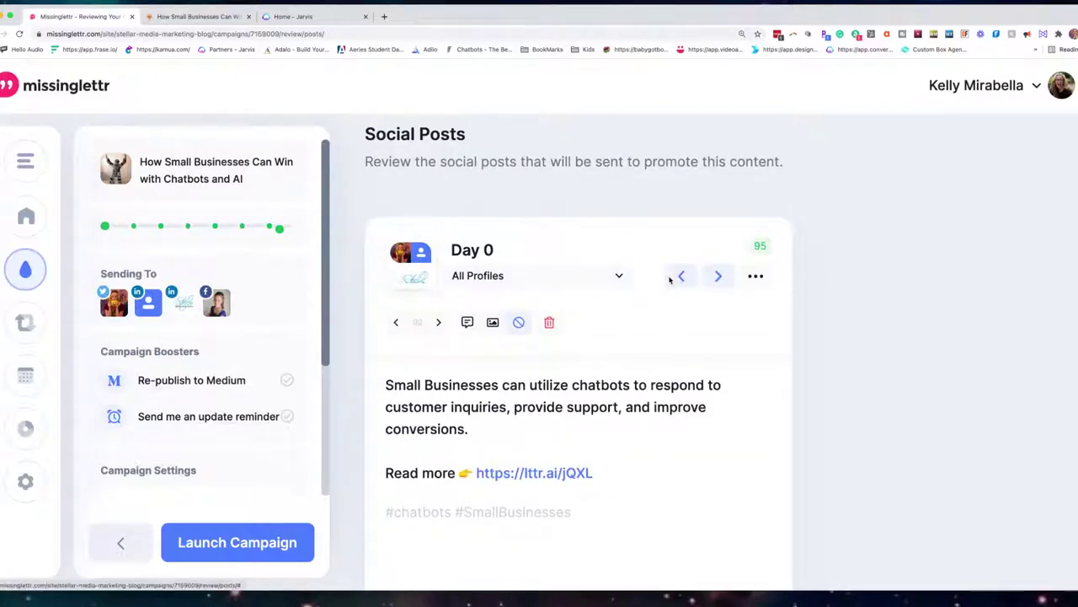
pyautogui.scroll(-5, 684, 315)
pyautogui.scroll(-3, 684, 317)
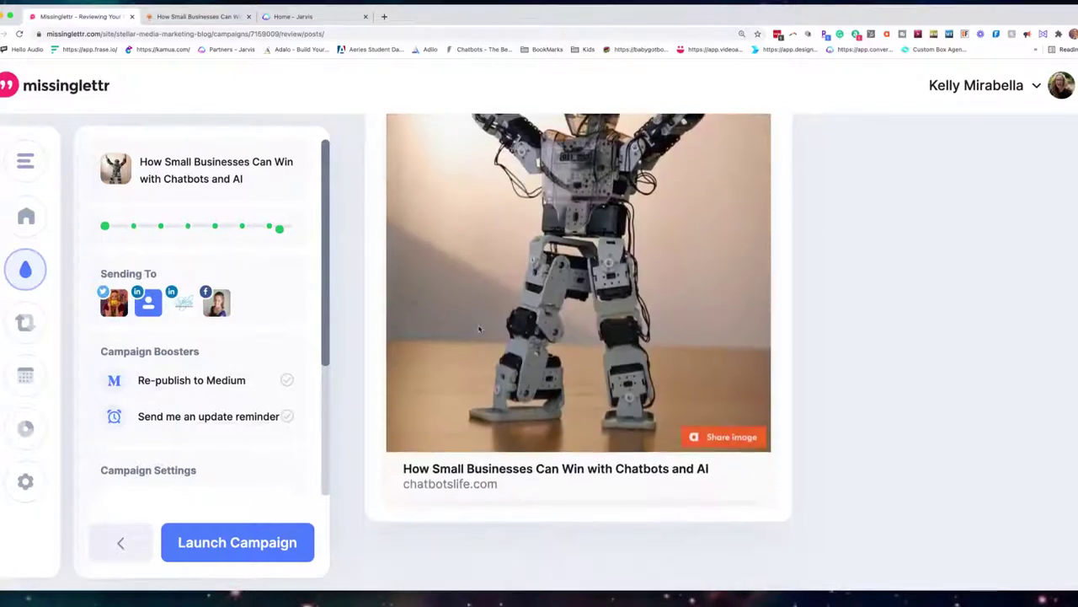
# Launch the campaign, confirming that the blog post is your own content, and return to the drip campaigns dashboard
pyautogui.click(228, 549)
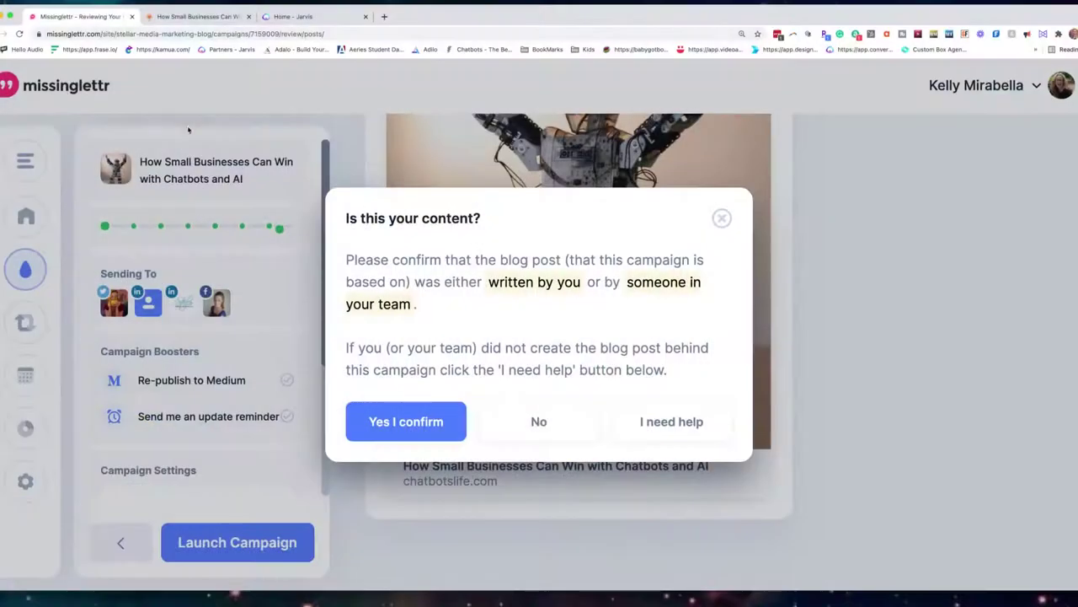
pyautogui.click(403, 426)
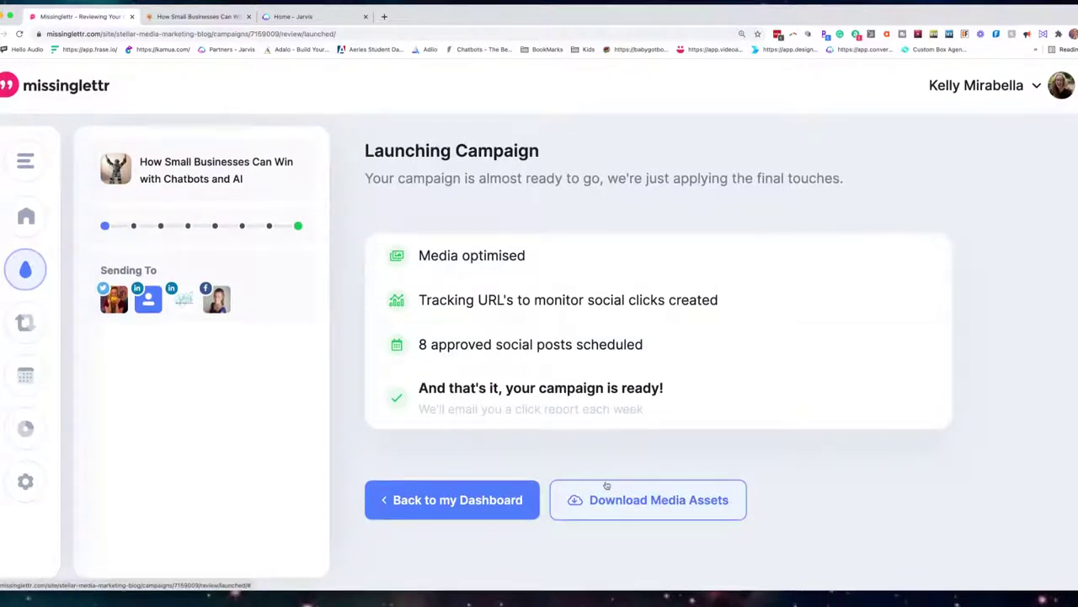
pyautogui.click(447, 500)
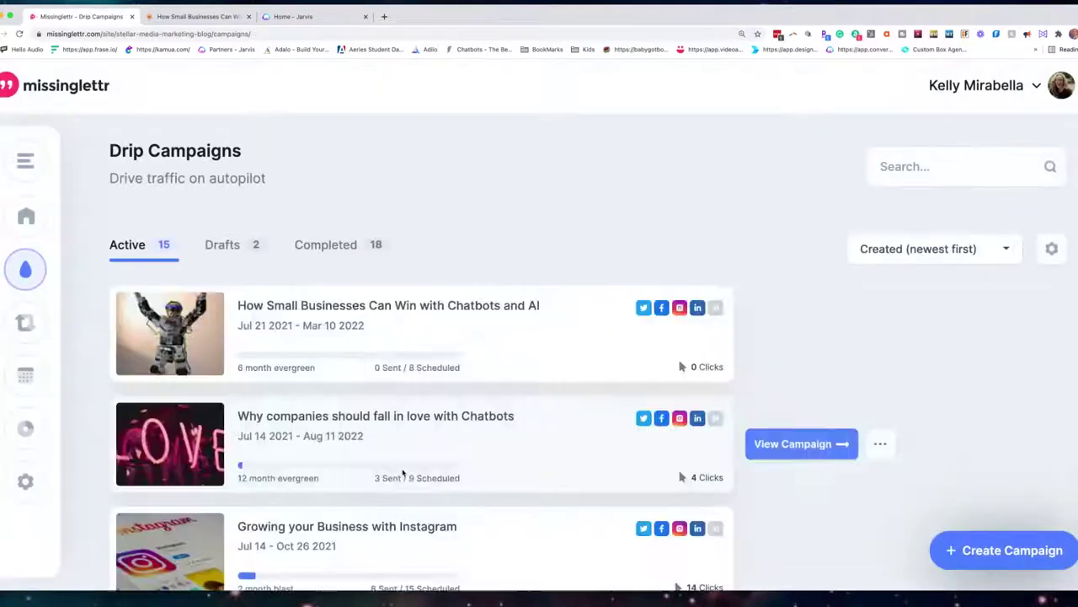
# Start setting up the draft campaign "Working from Home" and check its duration options, keeping 12 month evergreen
pyautogui.click(223, 245)
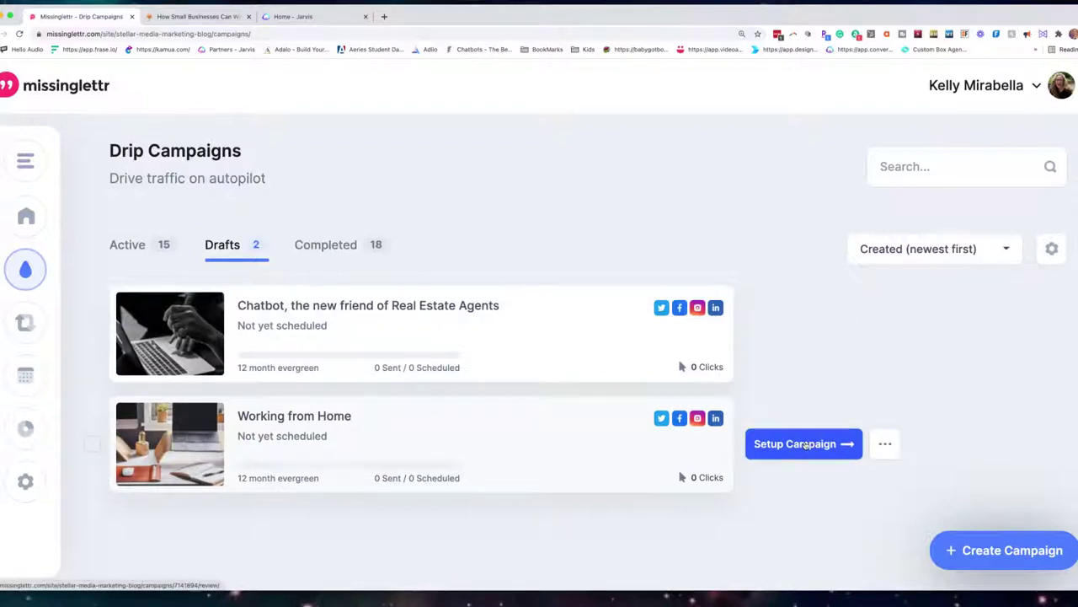
pyautogui.click(804, 444)
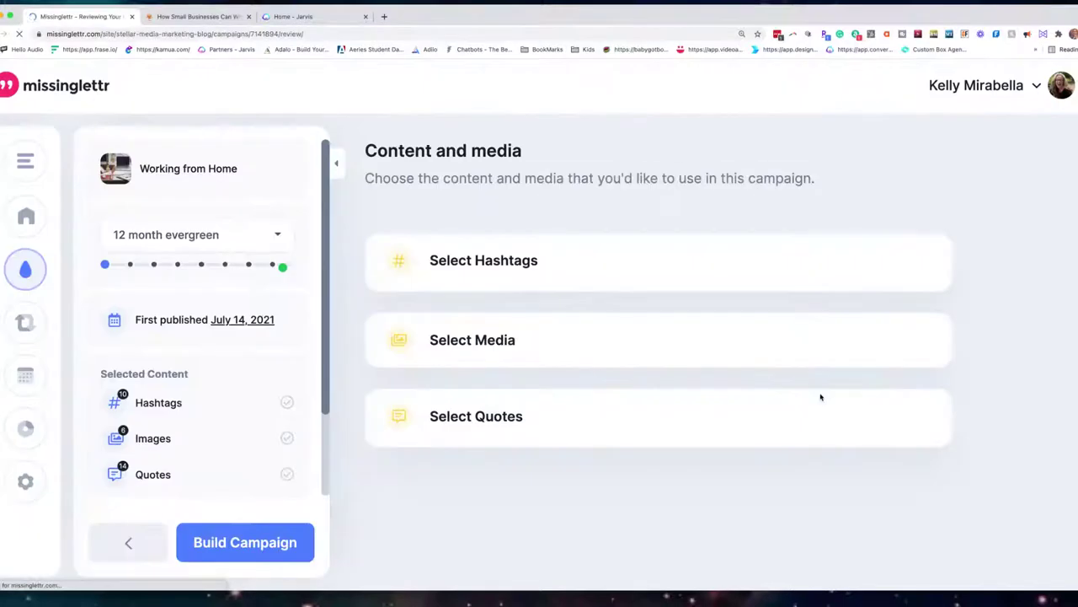
pyautogui.click(193, 239)
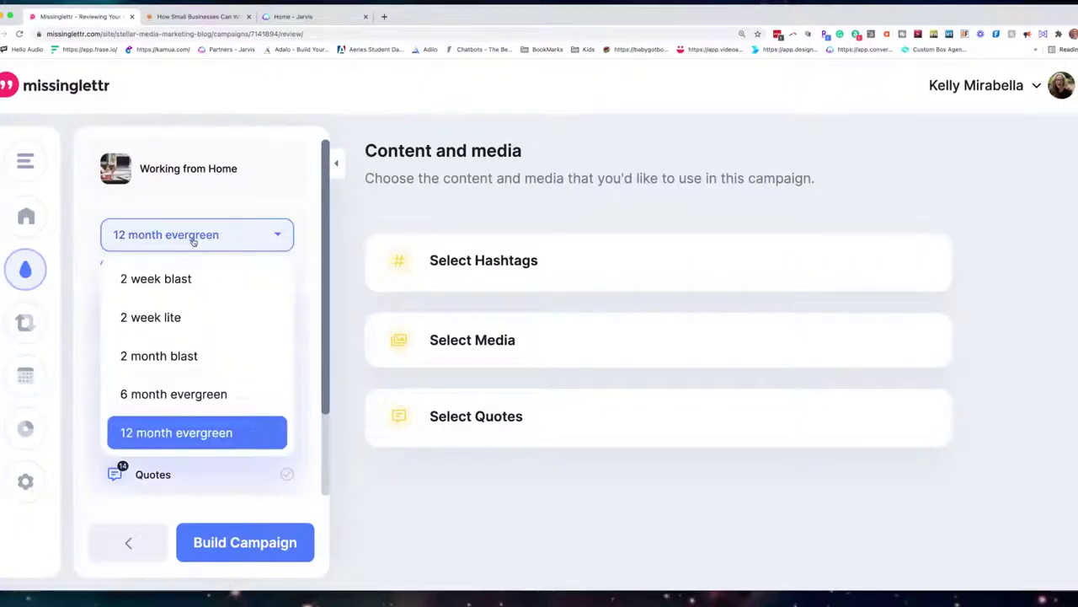
pyautogui.click(244, 246)
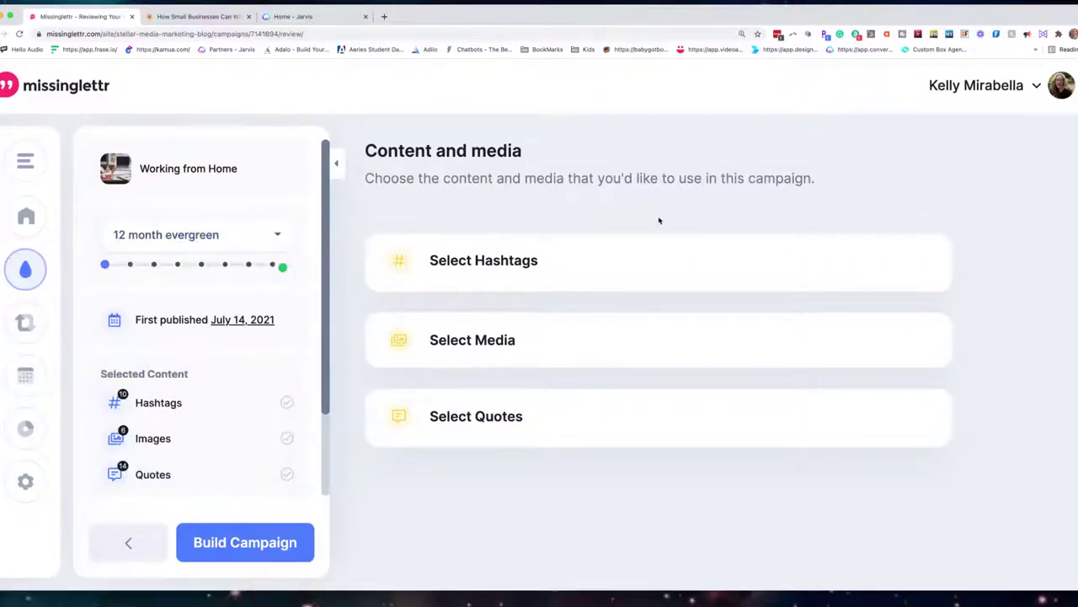
# Remove all suggested hashtags from the Working from Home campaign and add #workingremotely with the corrected spelling
pyautogui.click(621, 254)
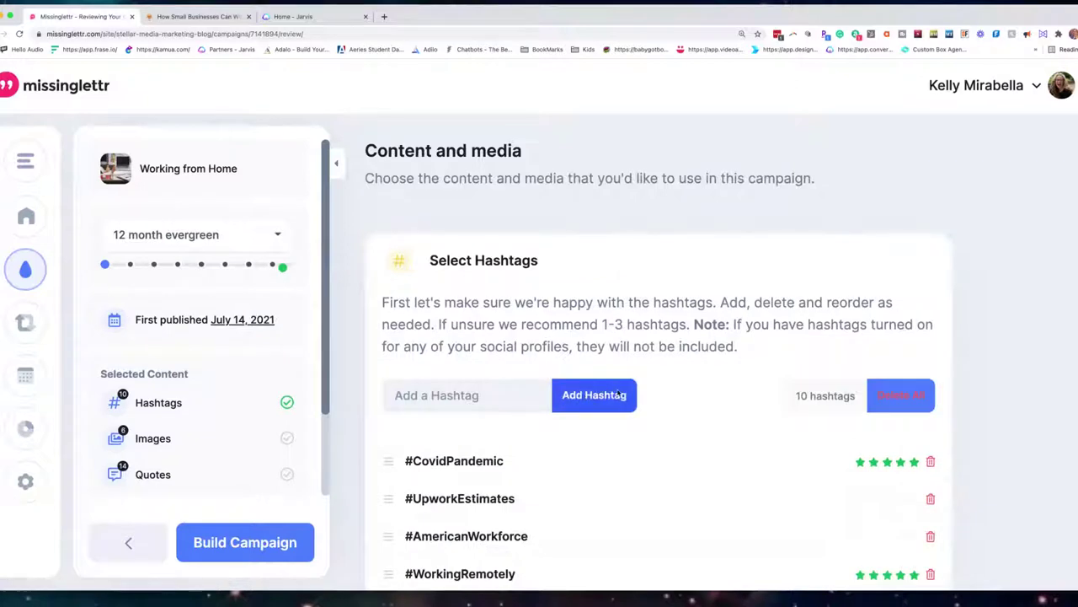
pyautogui.click(903, 395)
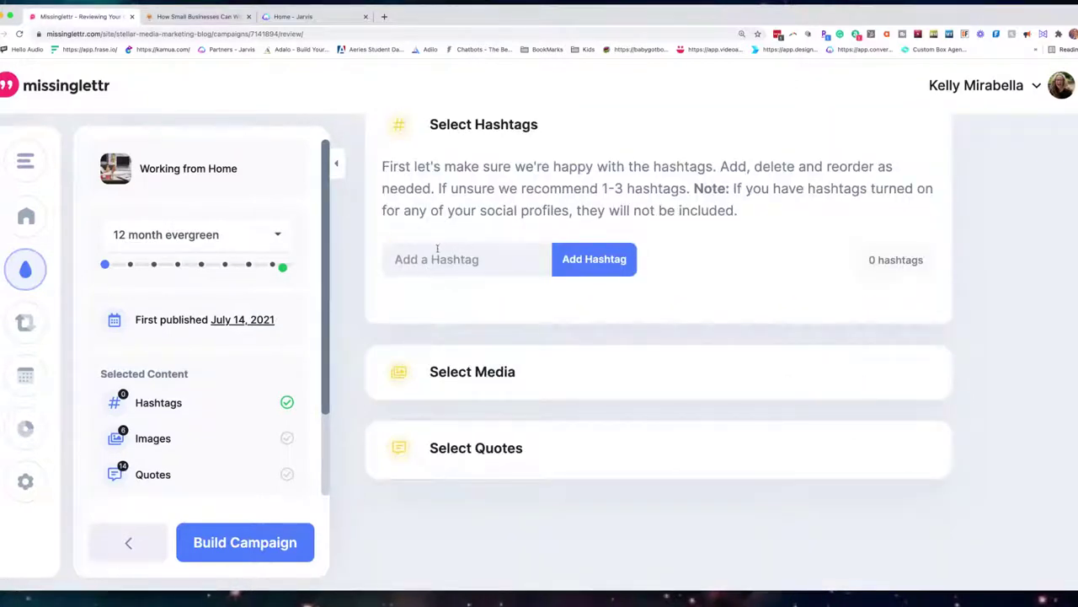
pyautogui.write('#workingremotly')
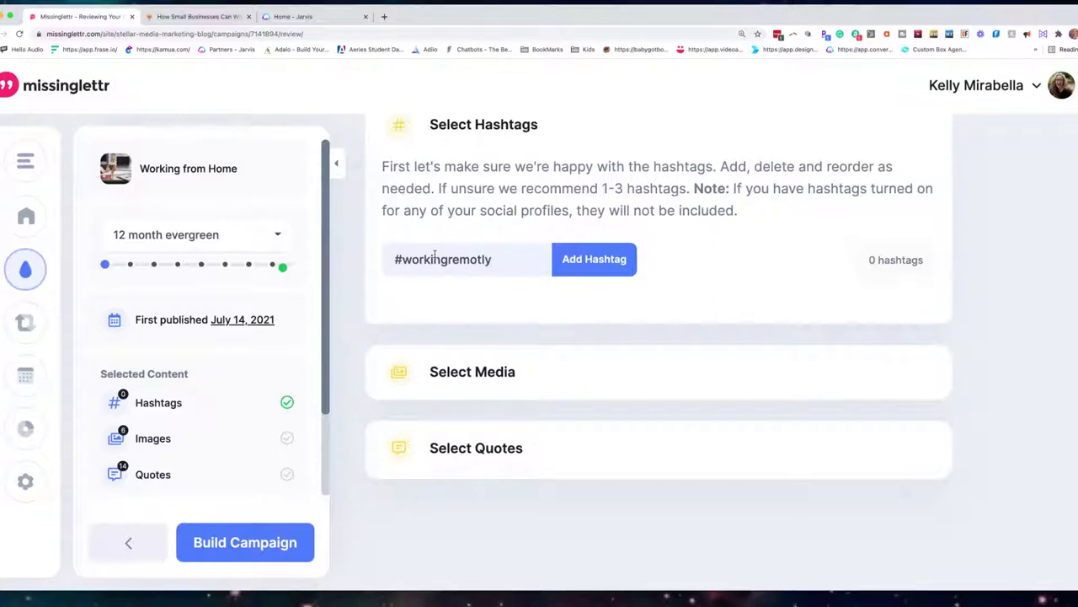
pyautogui.click(449, 260)
pyautogui.rightClick(480, 259)
pyautogui.click(497, 265)
pyautogui.click(594, 259)
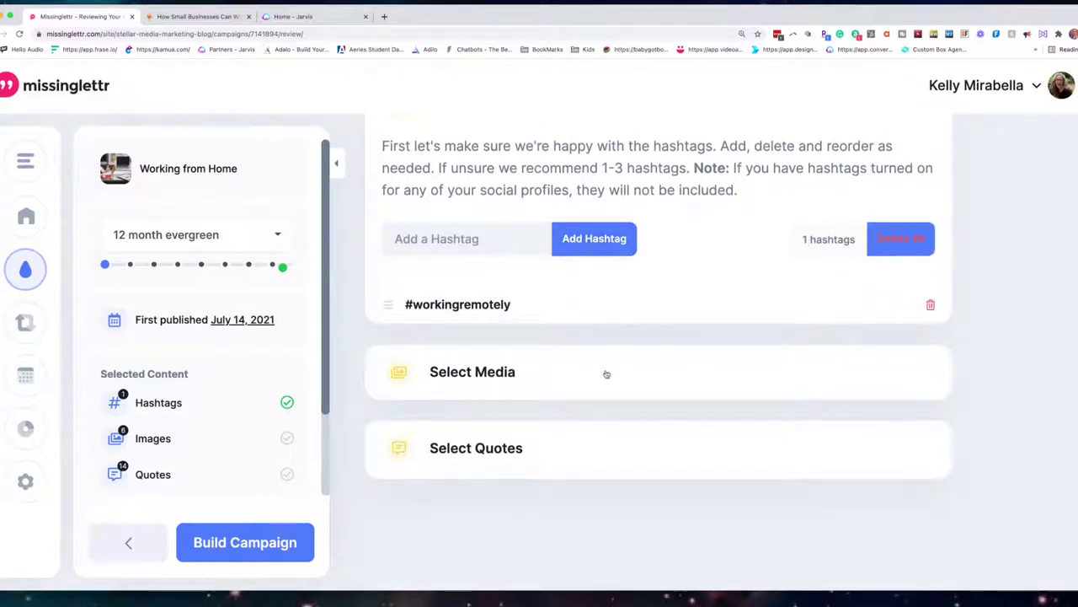
# Go through the campaign's media selection and keep all the suggested images
pyautogui.click(557, 375)
pyautogui.scroll(-5, 735, 454)
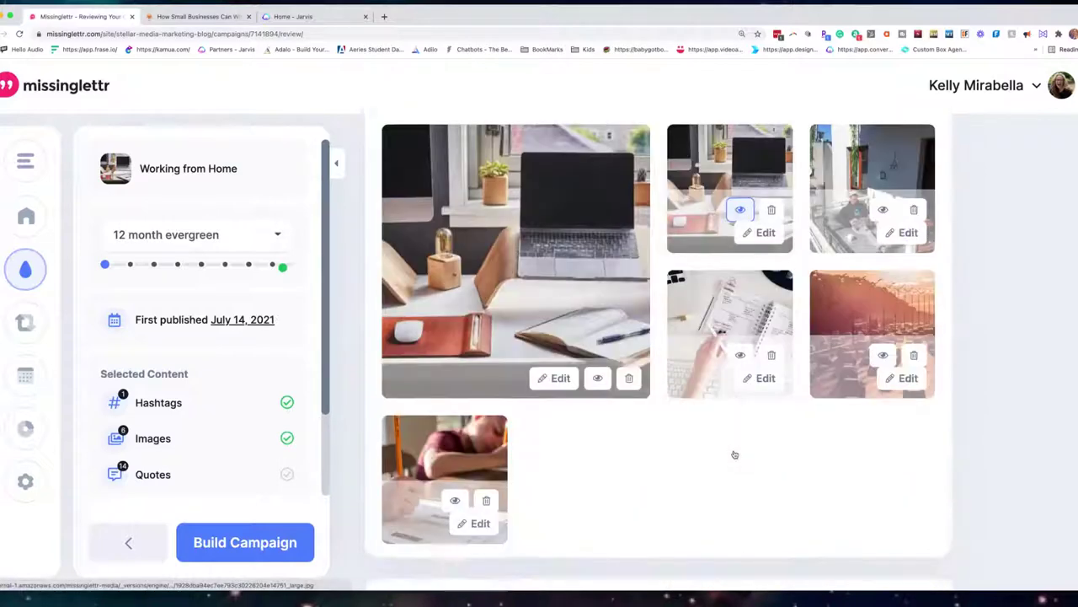
pyautogui.scroll(-1, 704, 427)
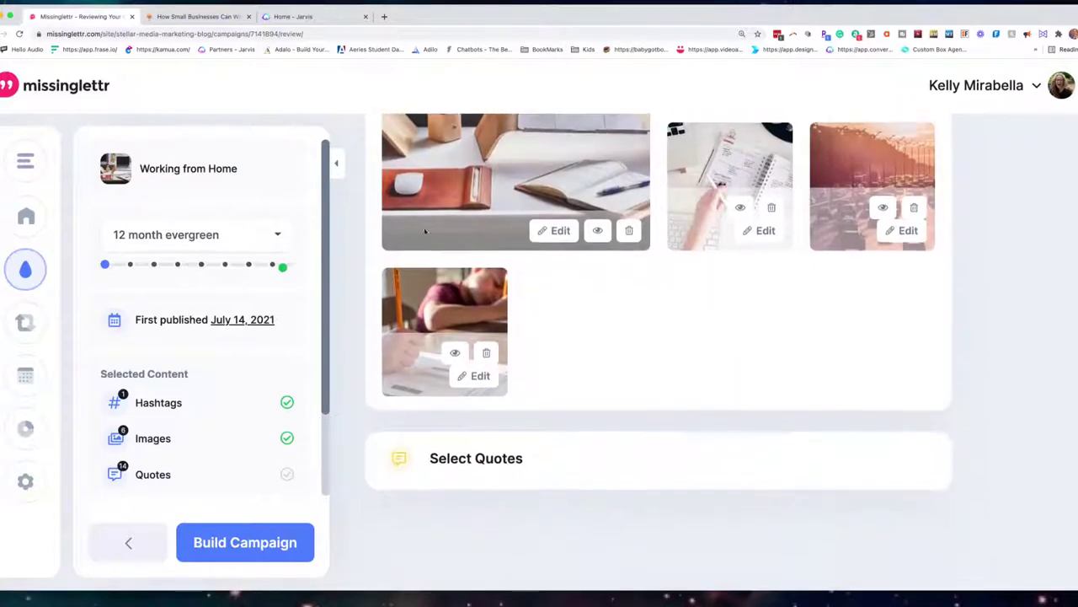
# Review the campaign's quotes and also select "Besides being more productive, there are more perks to remote workers."
pyautogui.click(468, 461)
pyautogui.scroll(-6, 623, 362)
pyautogui.scroll(4, 628, 352)
pyautogui.scroll(-2, 628, 352)
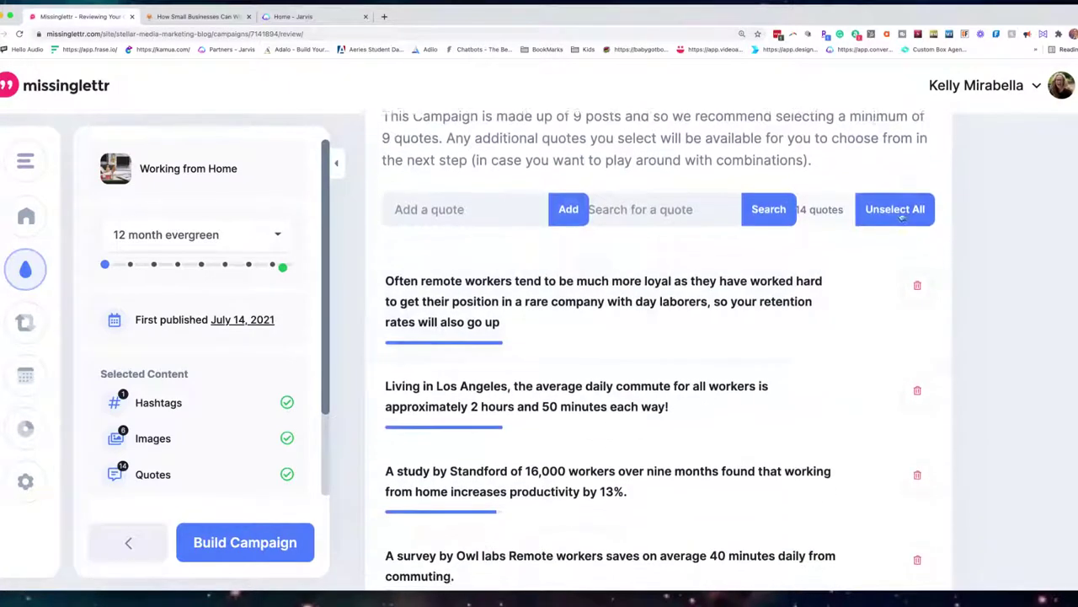
pyautogui.scroll(-8, 584, 394)
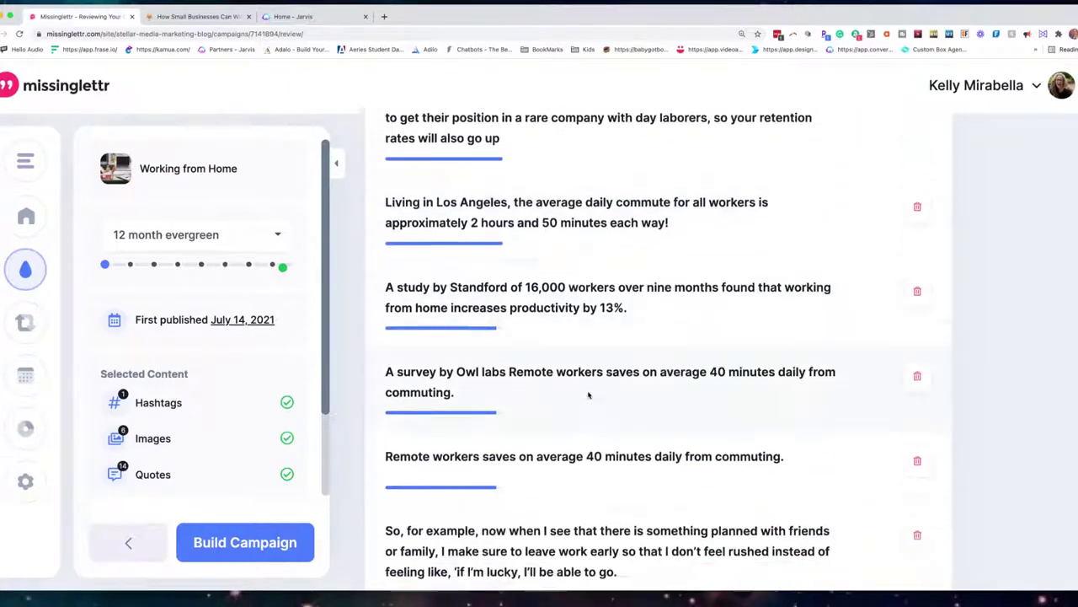
pyautogui.scroll(-7, 588, 393)
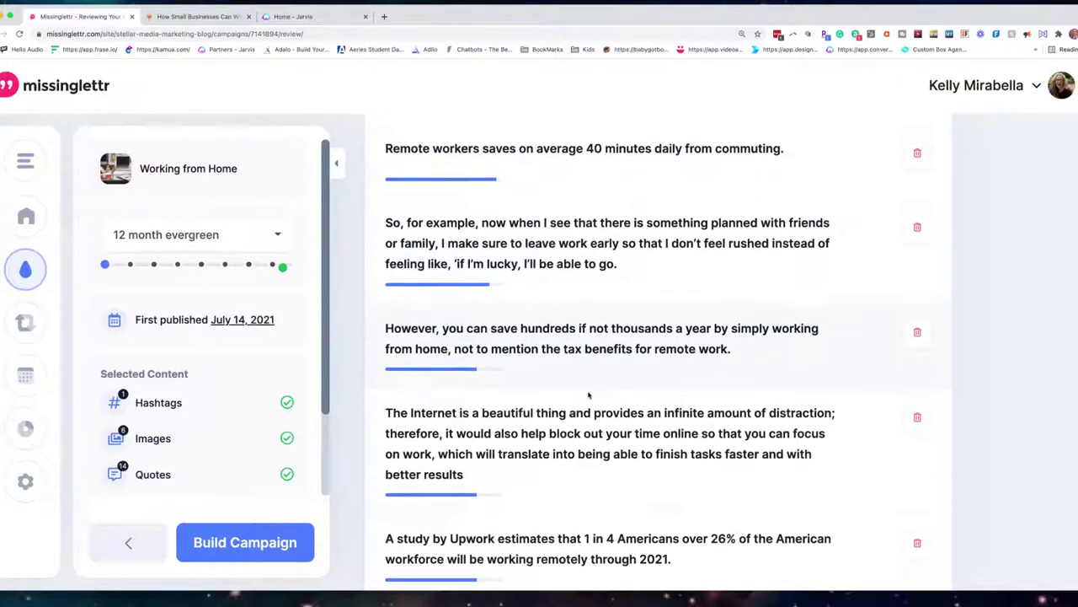
pyautogui.scroll(-5, 589, 394)
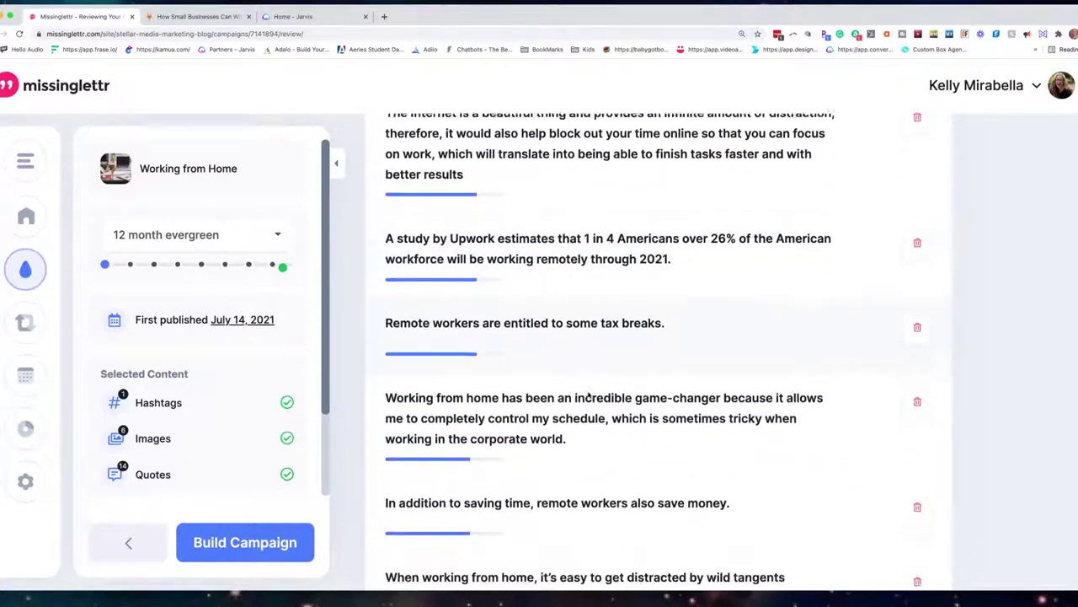
pyautogui.scroll(-6, 588, 394)
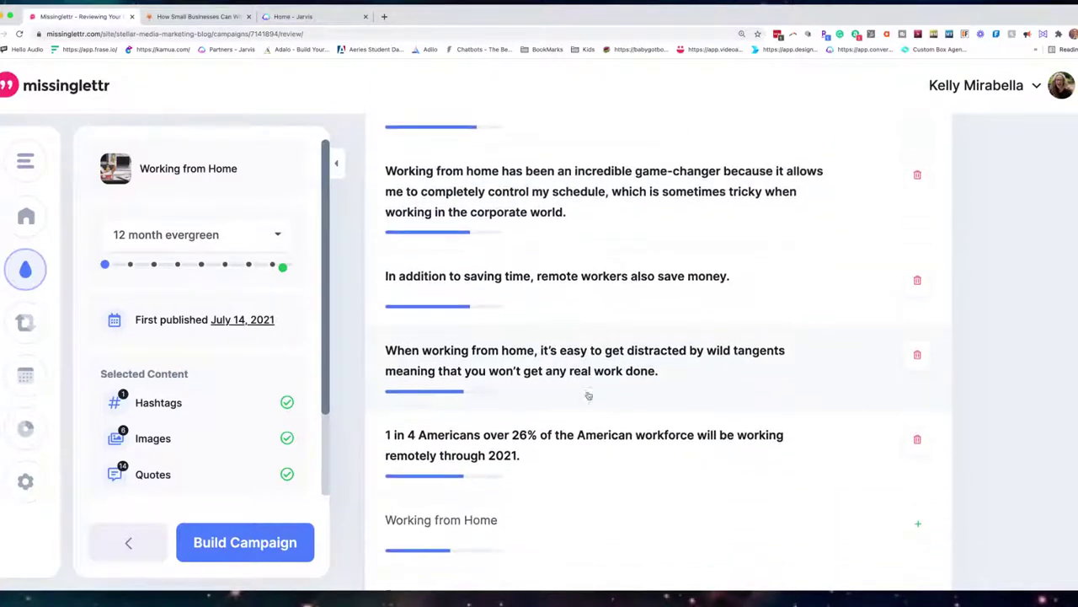
pyautogui.scroll(-3, 589, 395)
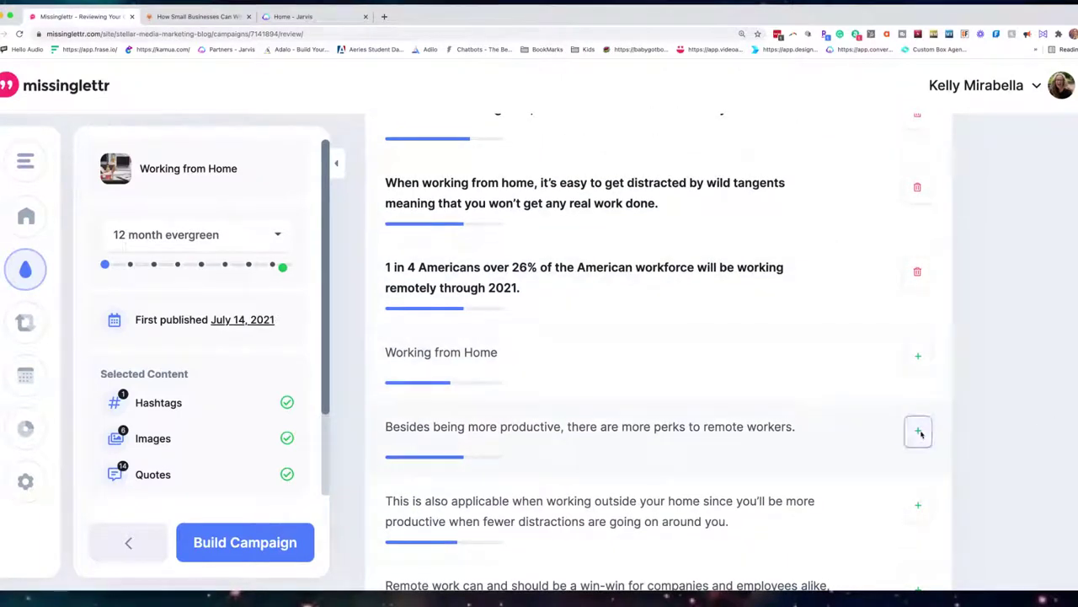
pyautogui.click(923, 433)
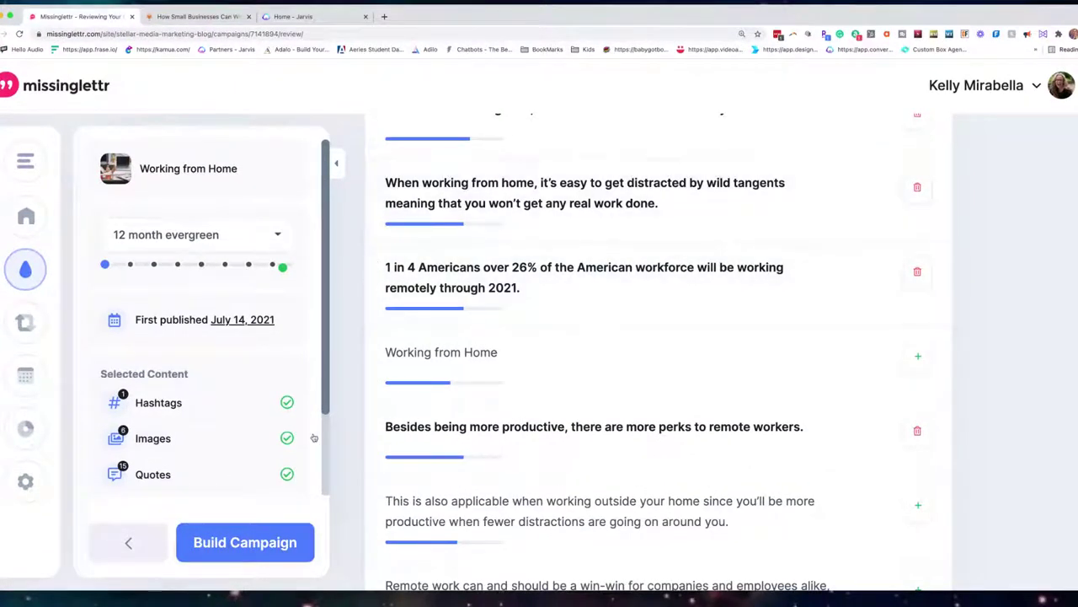
# Build the Working from Home campaign and look through its first social posts from Day 0 to Day 14
pyautogui.click(245, 546)
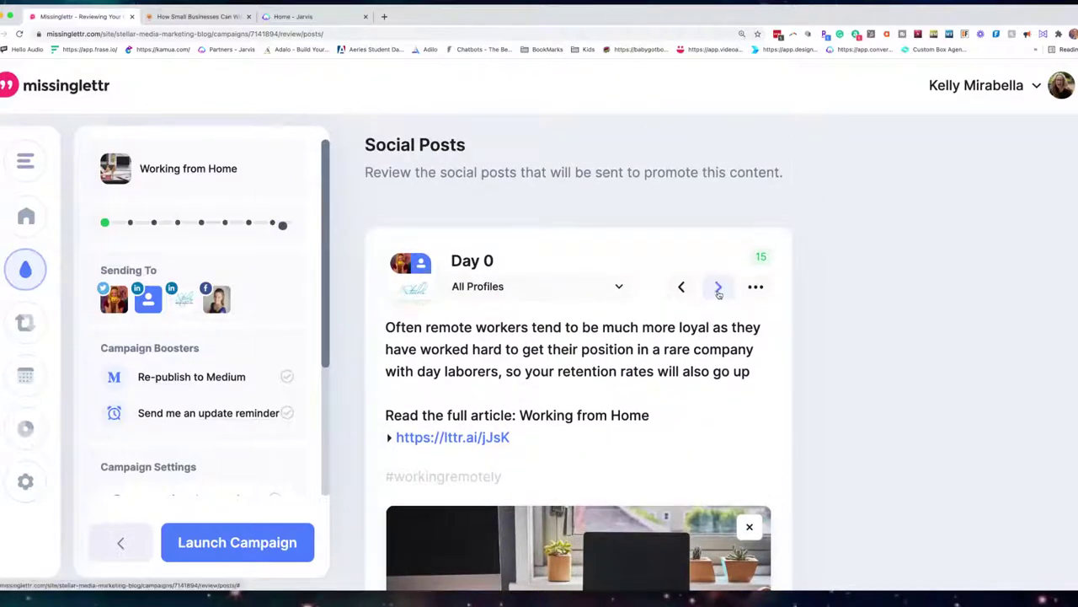
pyautogui.click(719, 288)
pyautogui.click(718, 288)
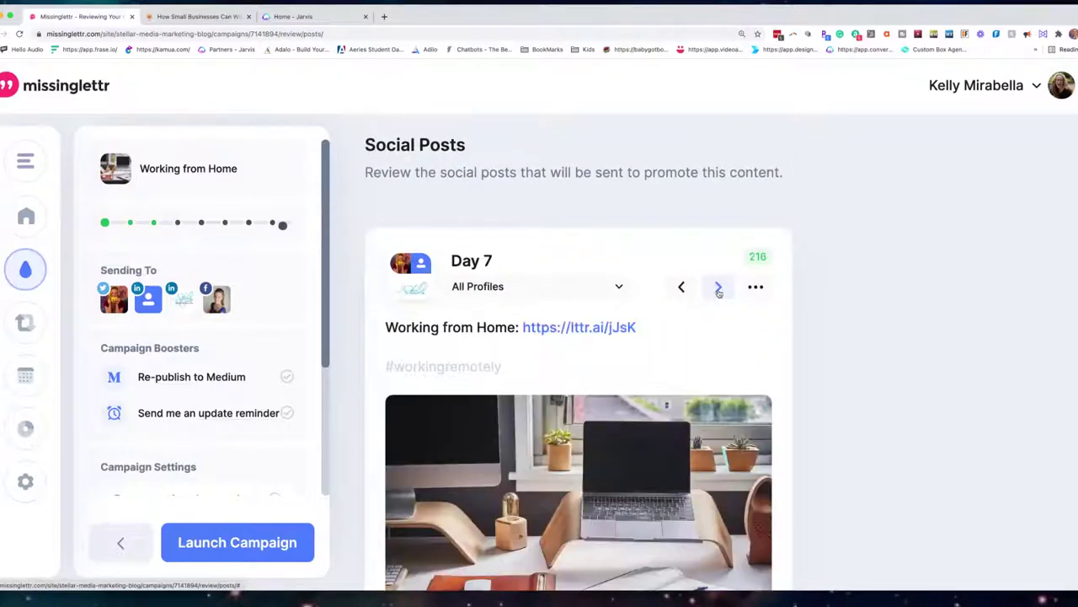
pyautogui.click(715, 287)
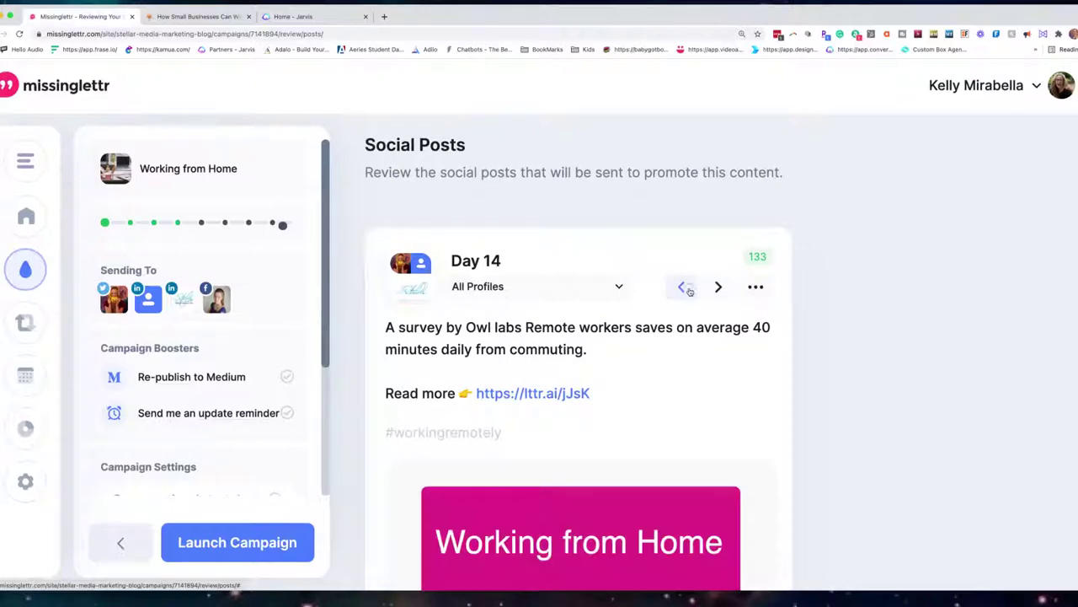
pyautogui.click(685, 290)
pyautogui.click(685, 291)
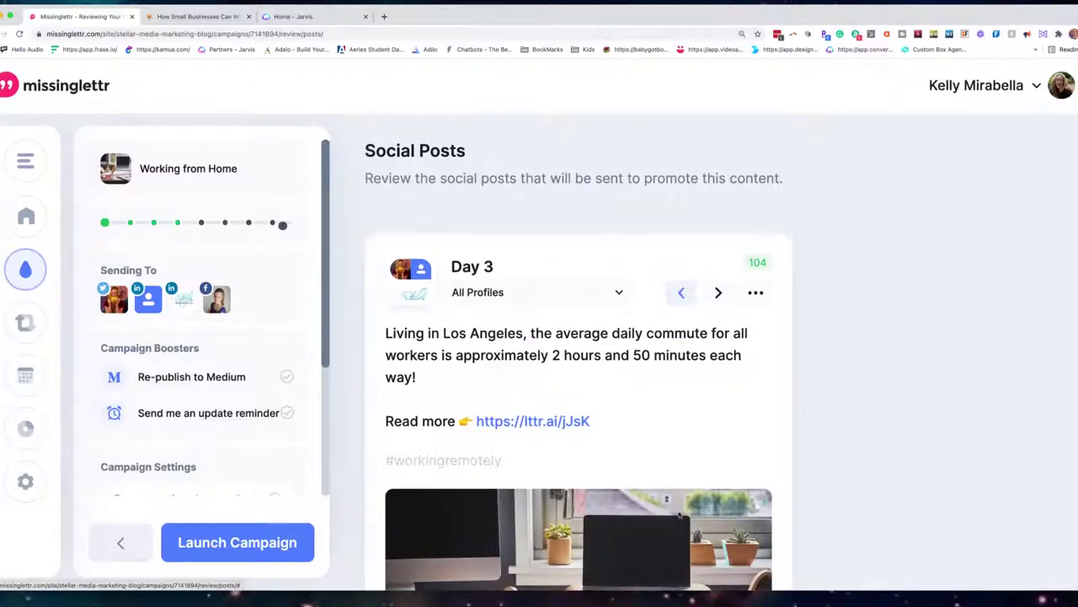
# Switch the Day 3 post's image to a quote graphic and swap the Day 7 post's picture for the next one
pyautogui.click(756, 292)
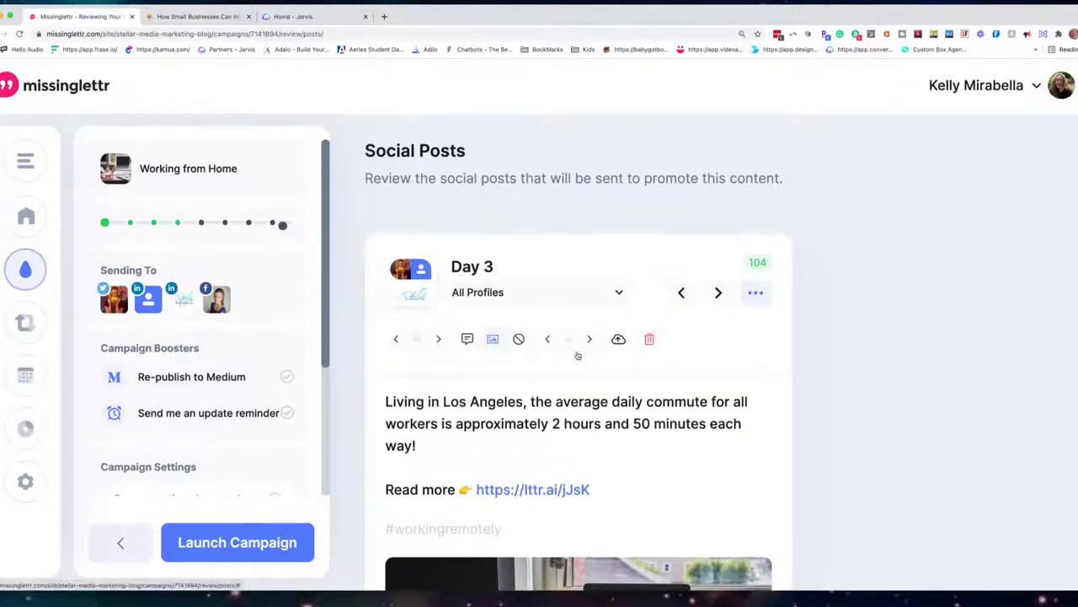
pyautogui.click(468, 338)
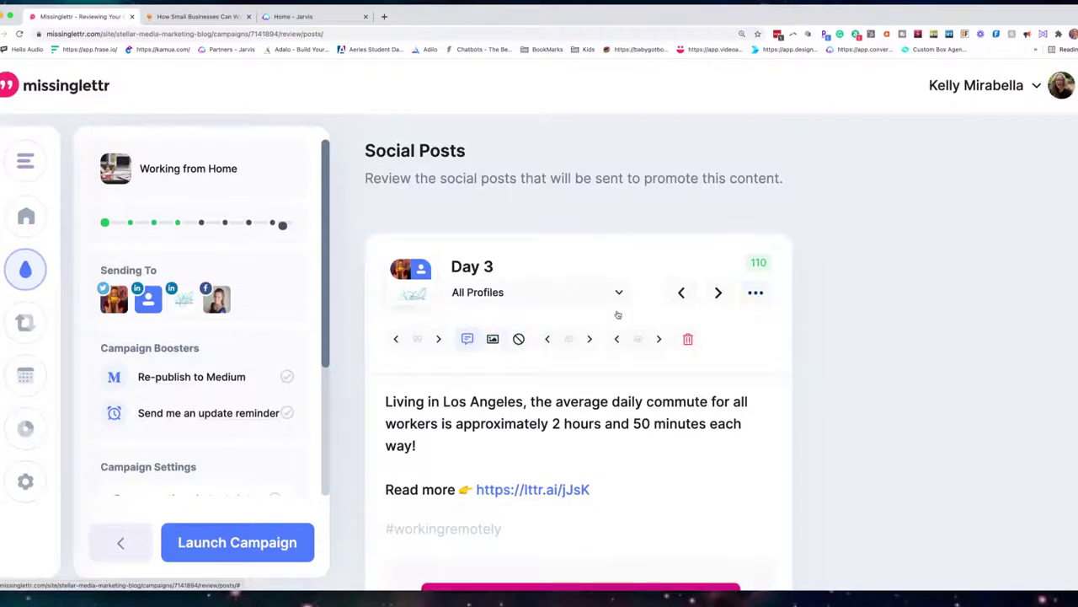
pyautogui.click(718, 293)
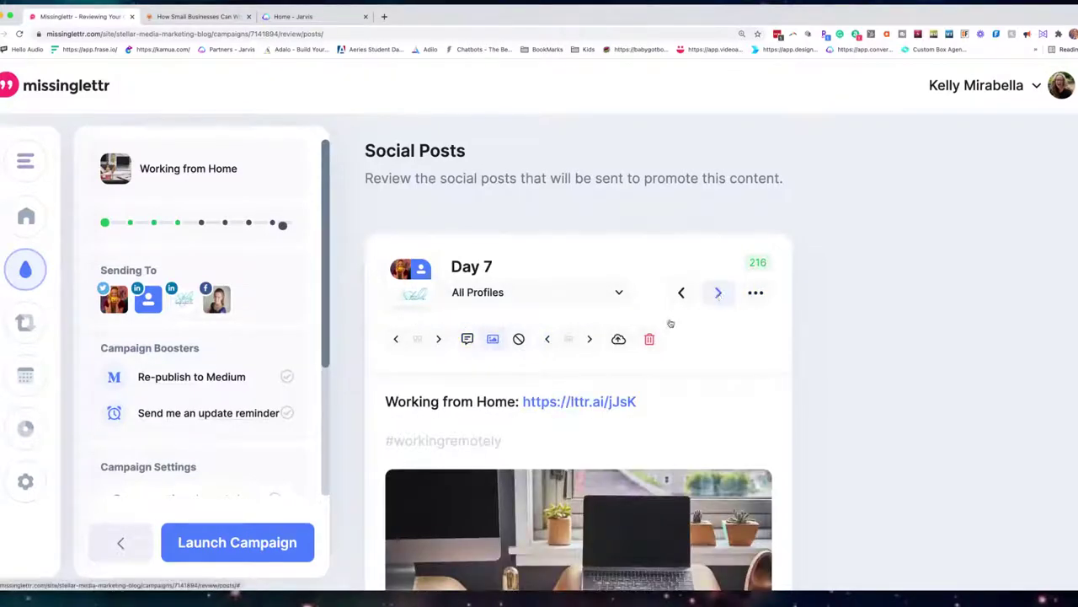
pyautogui.click(591, 339)
# Leave the post review and reopen the Working from Home draft at its content and media selection
pyautogui.moveTo(21, 266)
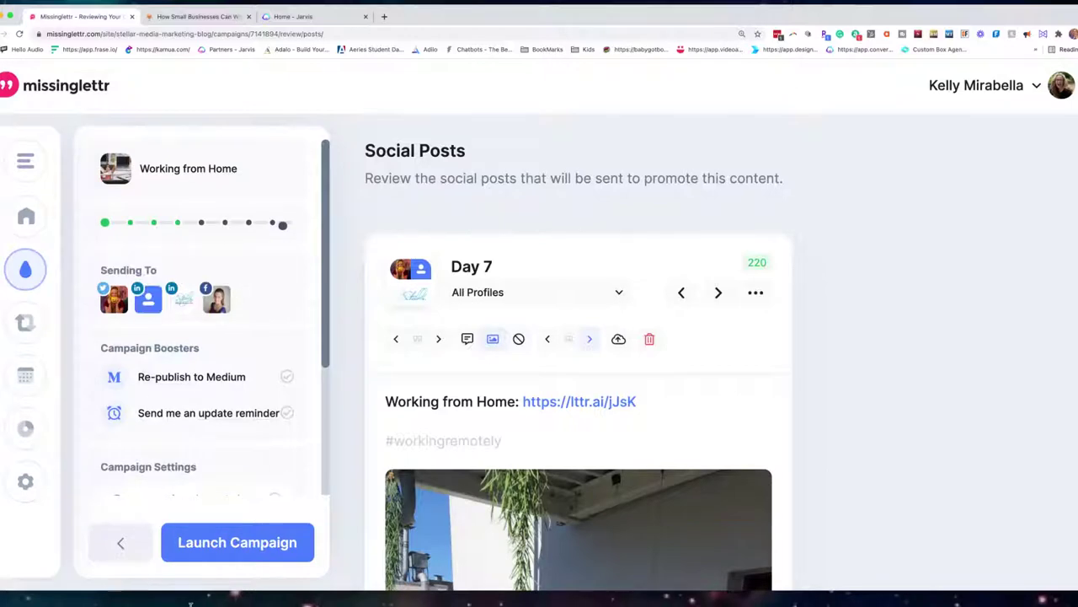
pyautogui.click(122, 543)
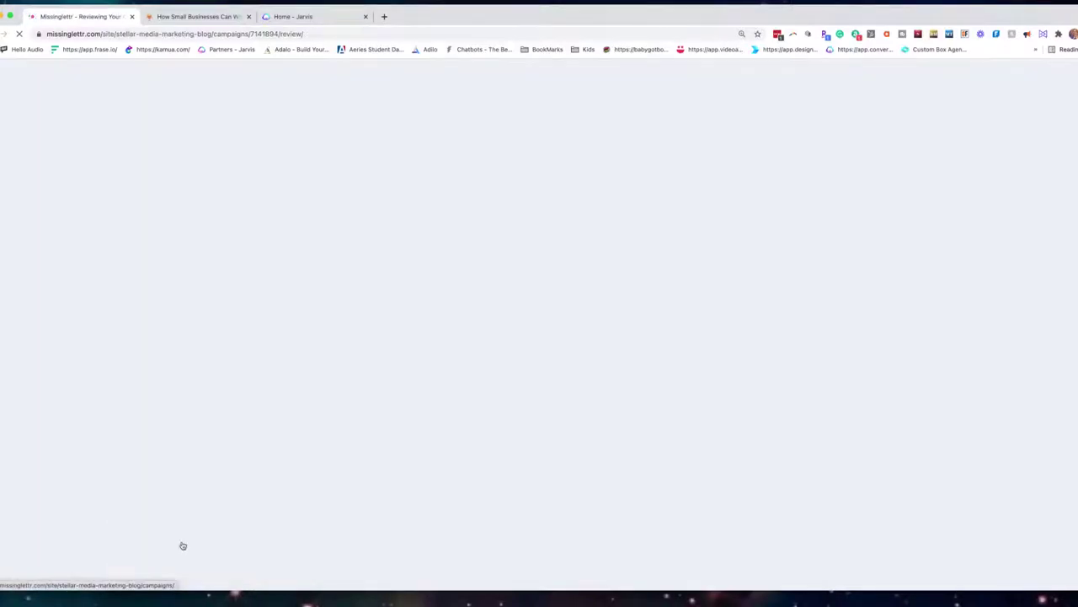
pyautogui.click(224, 245)
pyautogui.moveTo(402, 323)
pyautogui.click(793, 334)
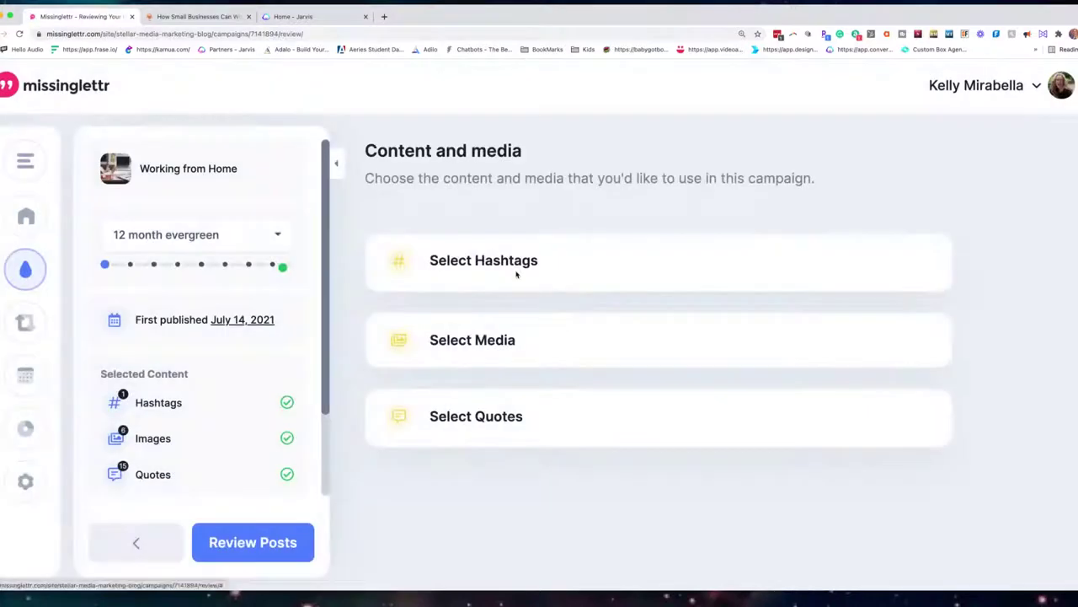
# Delete the duplicate laptop-and-desk image from the campaign's media and regenerate the campaign with the updated content
pyautogui.click(517, 274)
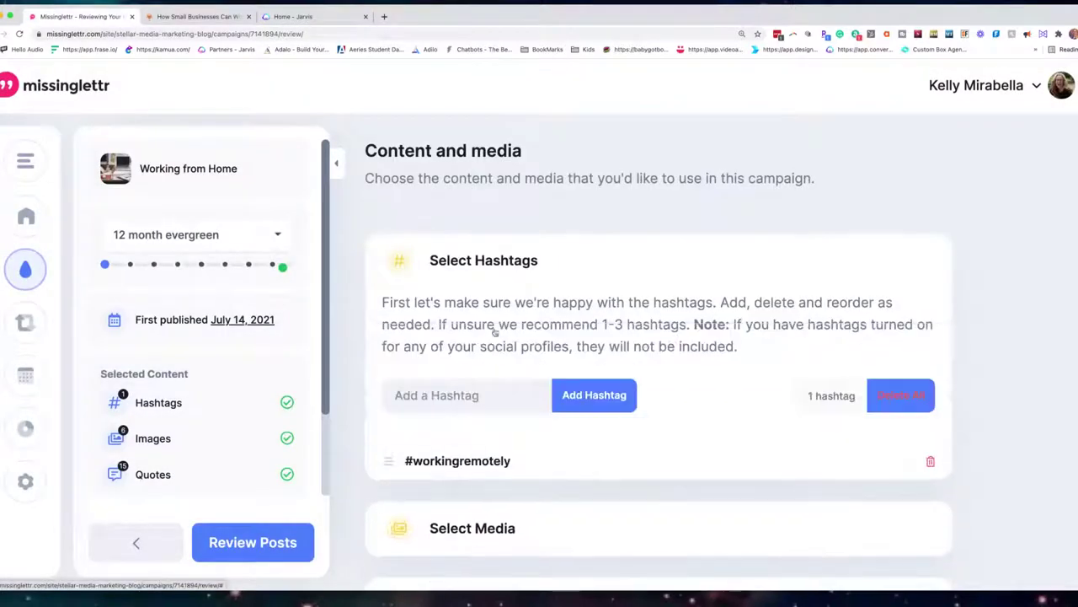
pyautogui.scroll(-3, 495, 332)
pyautogui.click(510, 410)
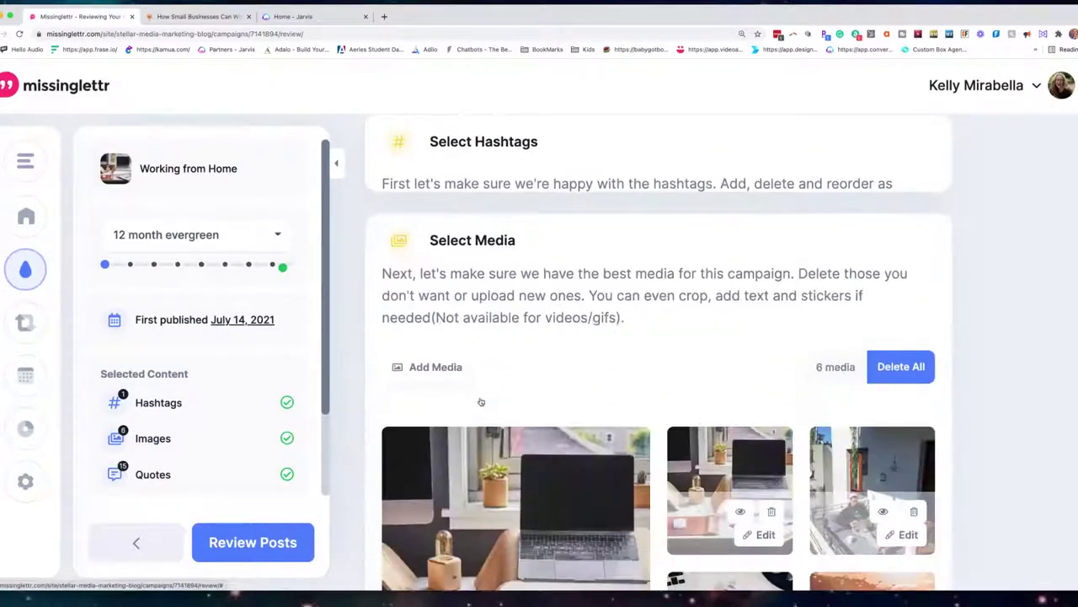
pyautogui.scroll(-4, 480, 402)
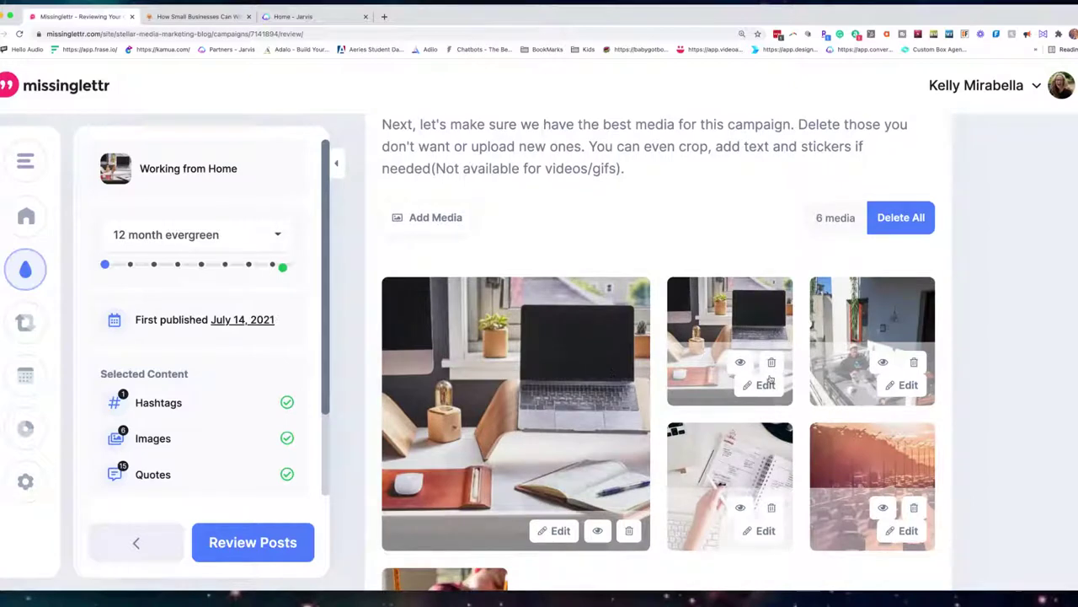
pyautogui.click(772, 362)
pyautogui.scroll(-4, 873, 329)
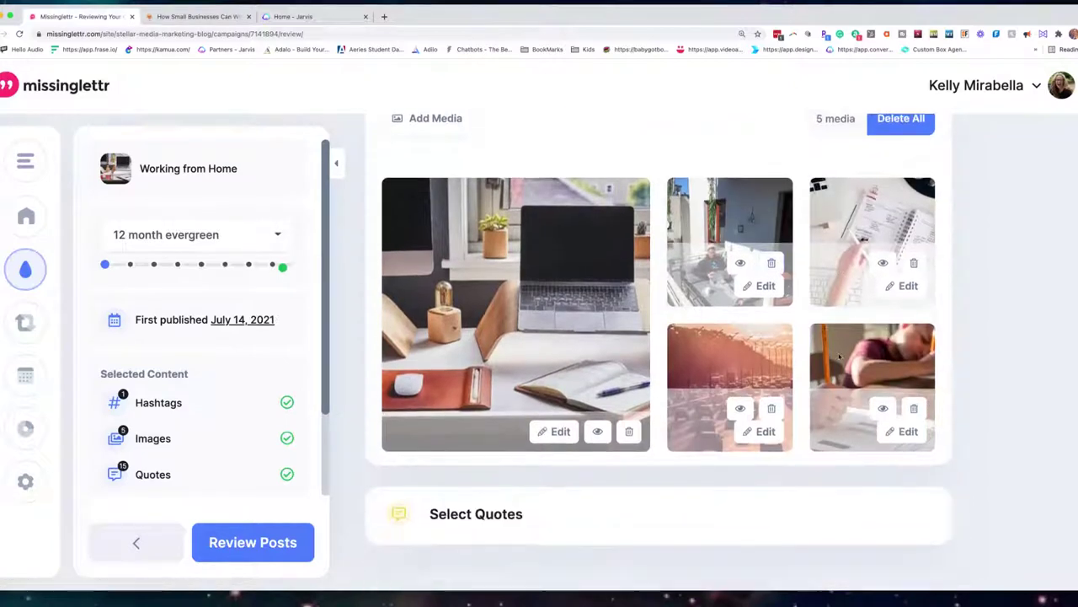
pyautogui.click(249, 546)
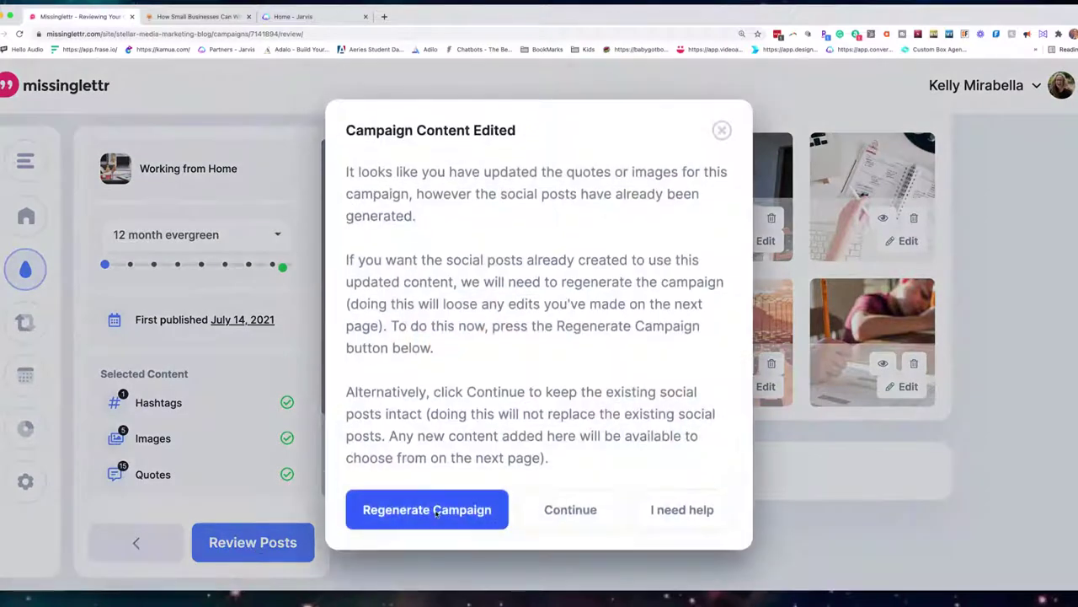
pyautogui.click(428, 510)
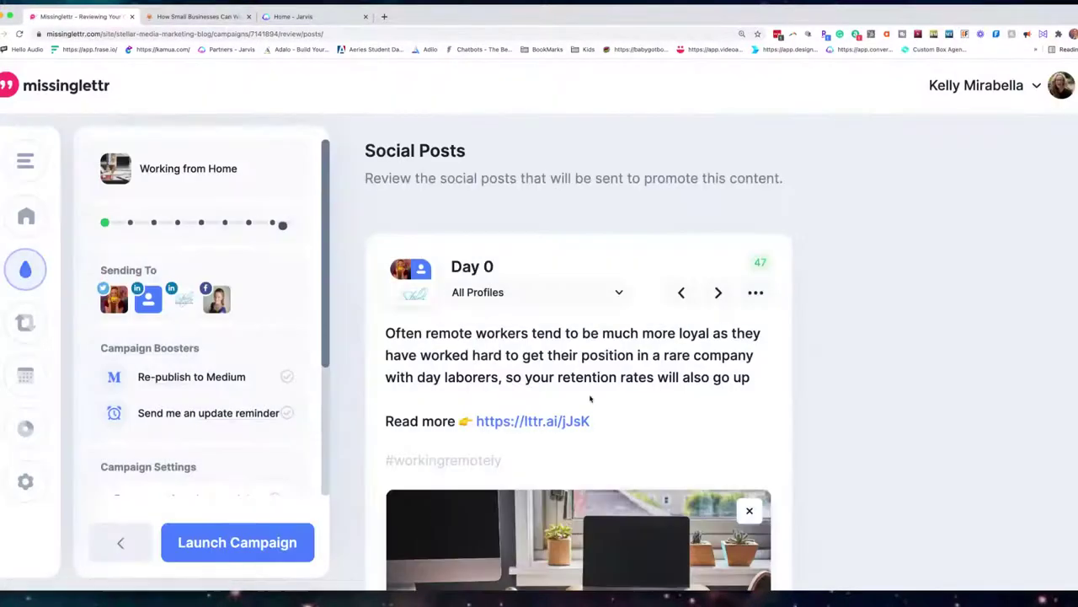
# Go through the regenerated social posts day by day and check their text and images
pyautogui.click(715, 295)
pyautogui.click(715, 295)
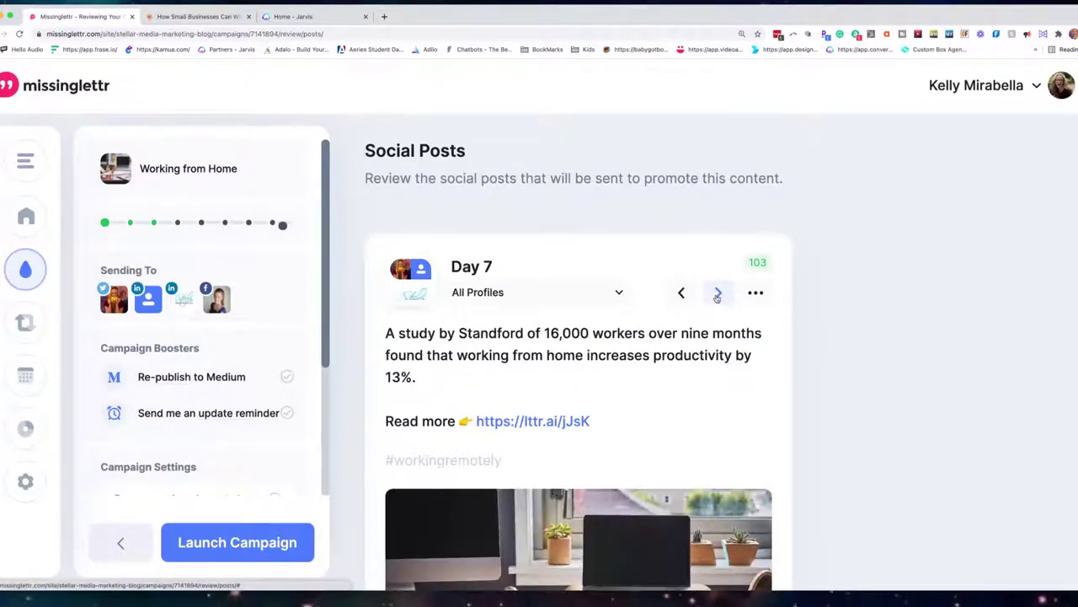
pyautogui.click(715, 295)
pyautogui.click(716, 295)
pyautogui.click(717, 294)
pyautogui.click(717, 294)
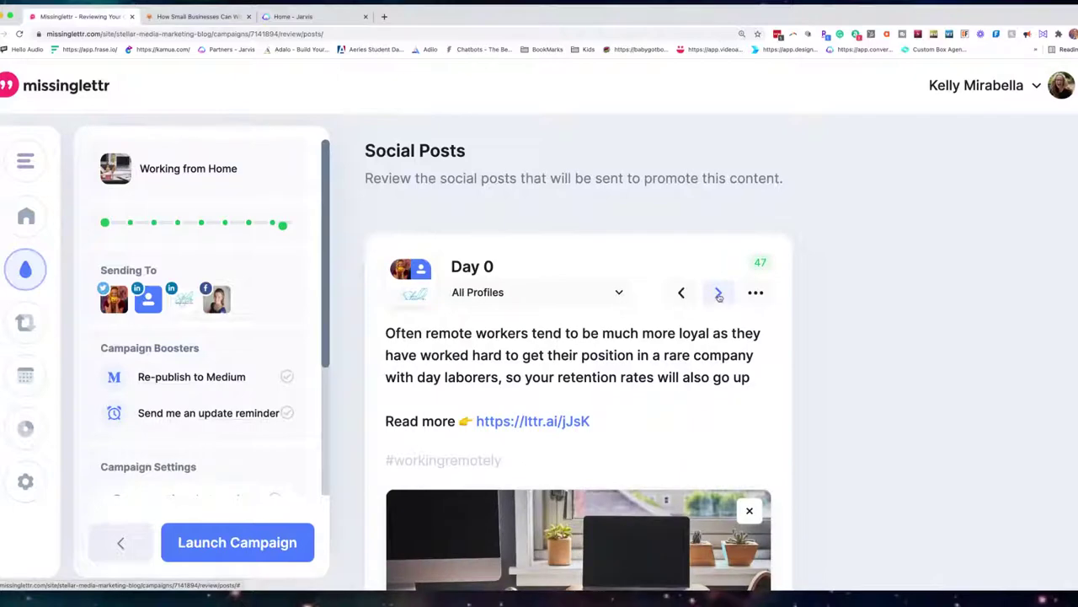
pyautogui.click(718, 295)
pyautogui.click(718, 294)
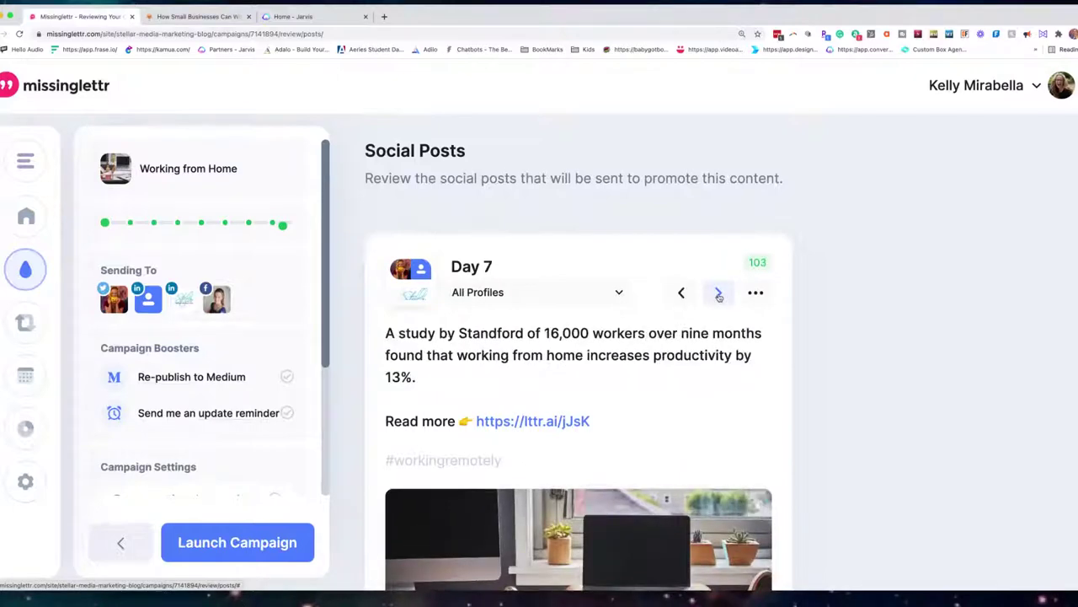
pyautogui.click(719, 294)
pyautogui.click(719, 294)
pyautogui.click(719, 294)
pyautogui.click(719, 294)
pyautogui.click(718, 294)
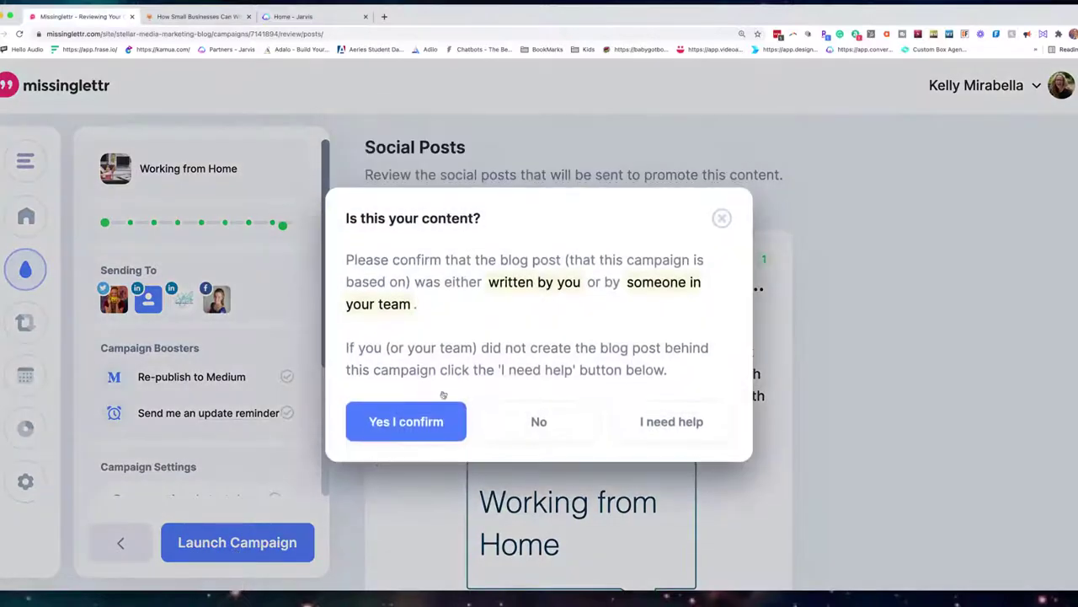
# Confirm the blog post as your own content to launch the Working from Home campaign, and check the dashboard
pyautogui.click(425, 420)
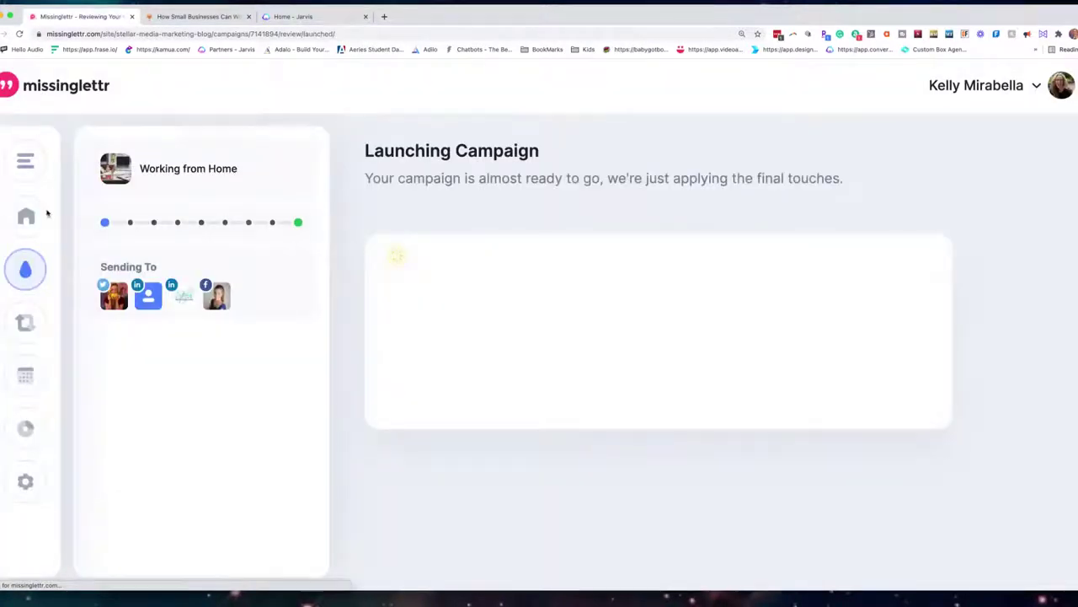
pyautogui.click(67, 216)
pyautogui.scroll(-5, 629, 362)
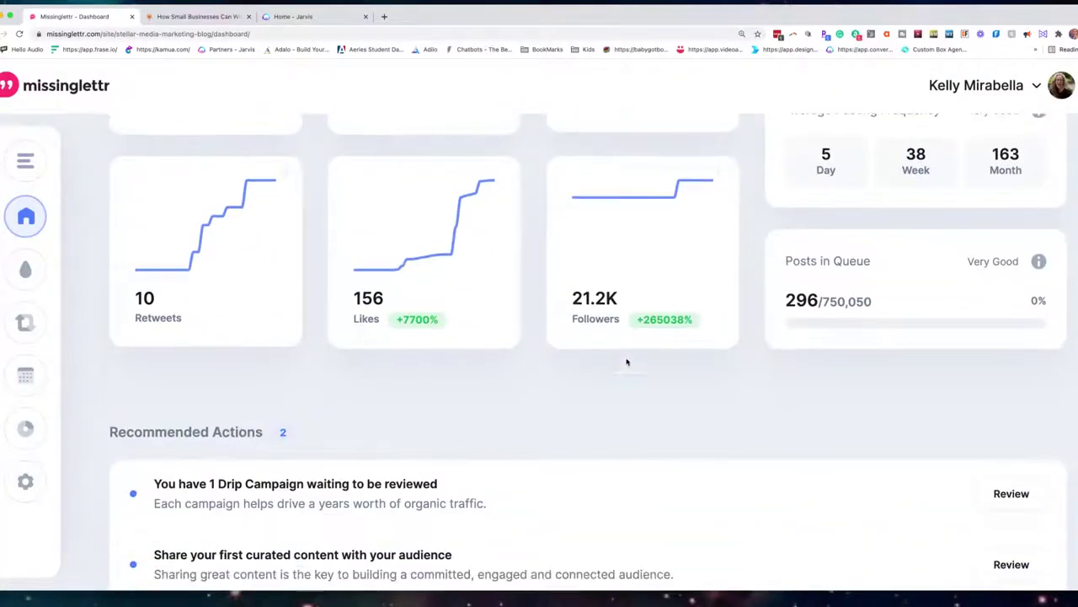
# Open the drip campaigns overview and look through the active campaigns down to the end of the first page
pyautogui.moveTo(94, 292)
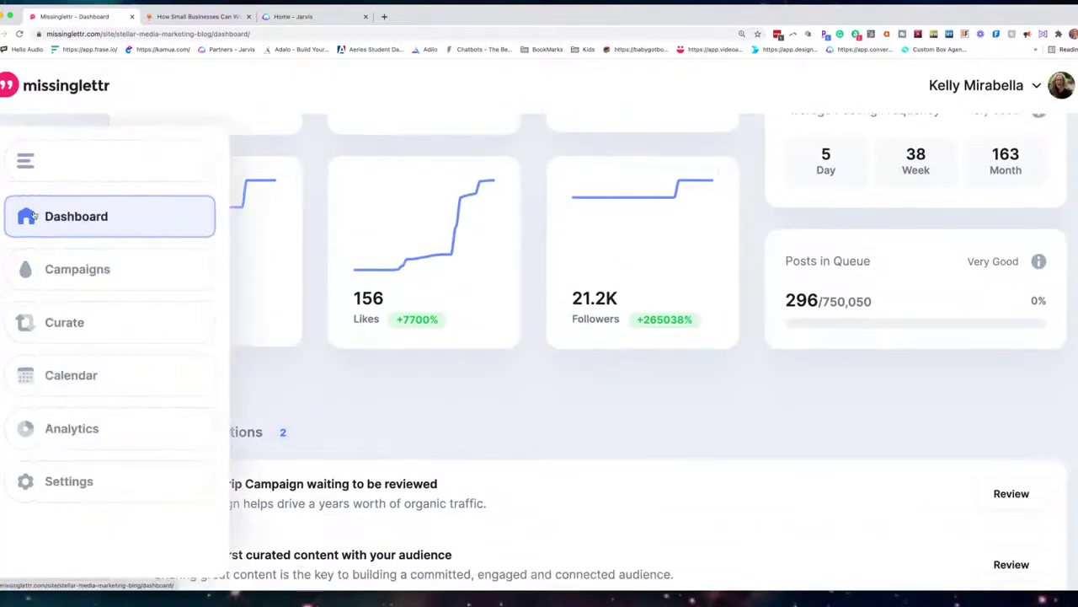
pyautogui.click(87, 264)
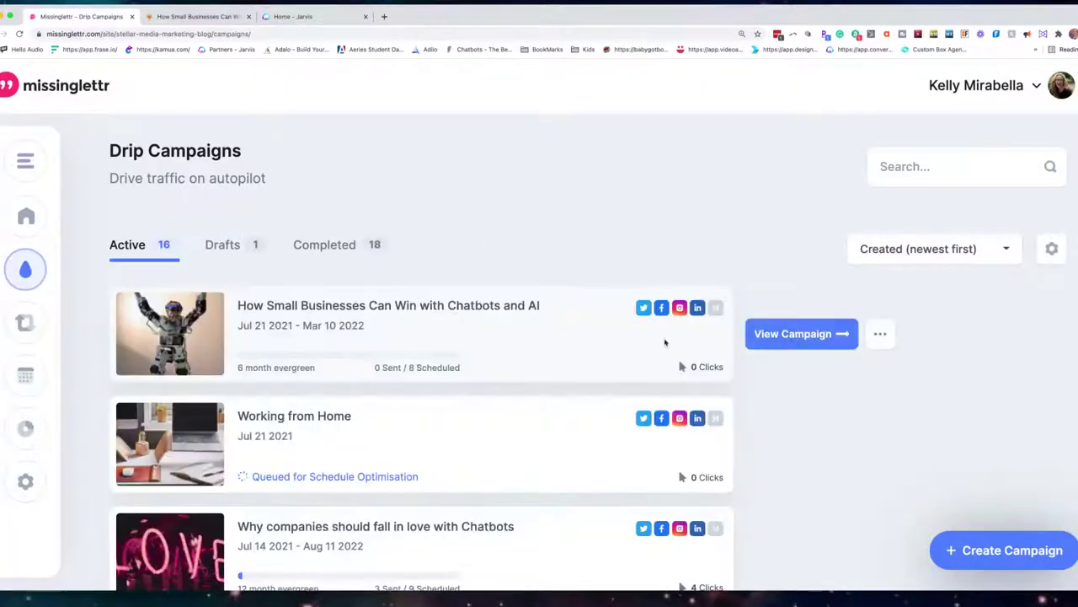
pyautogui.scroll(-2, 489, 415)
pyautogui.scroll(-15, 488, 414)
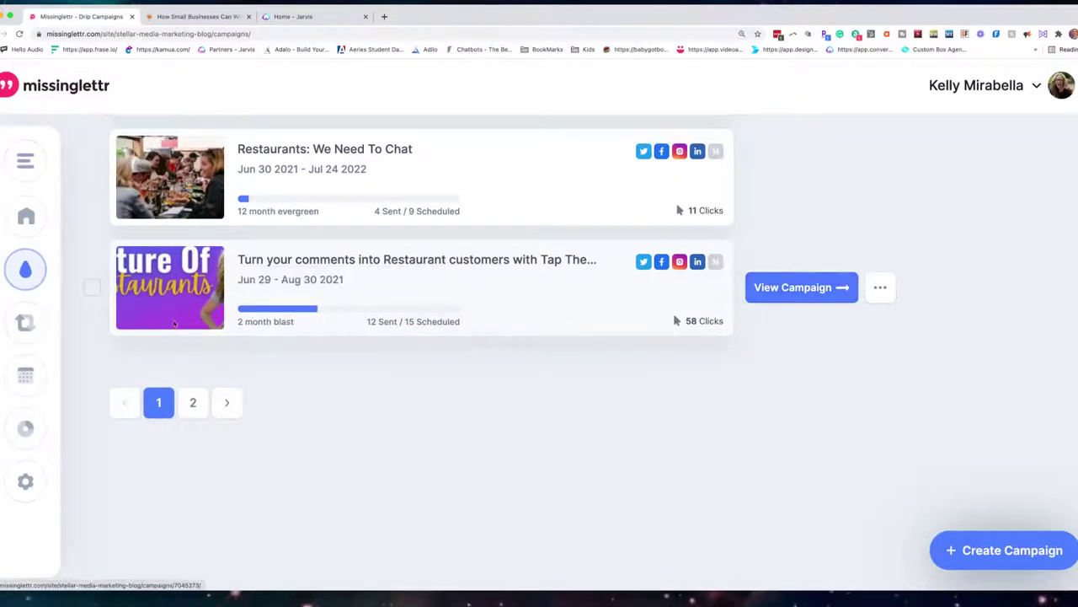
# Open the "Turn your comments into Restaurant customers with Tap The Table" campaign and examine its click graph and scheduled posts
pyautogui.click(815, 287)
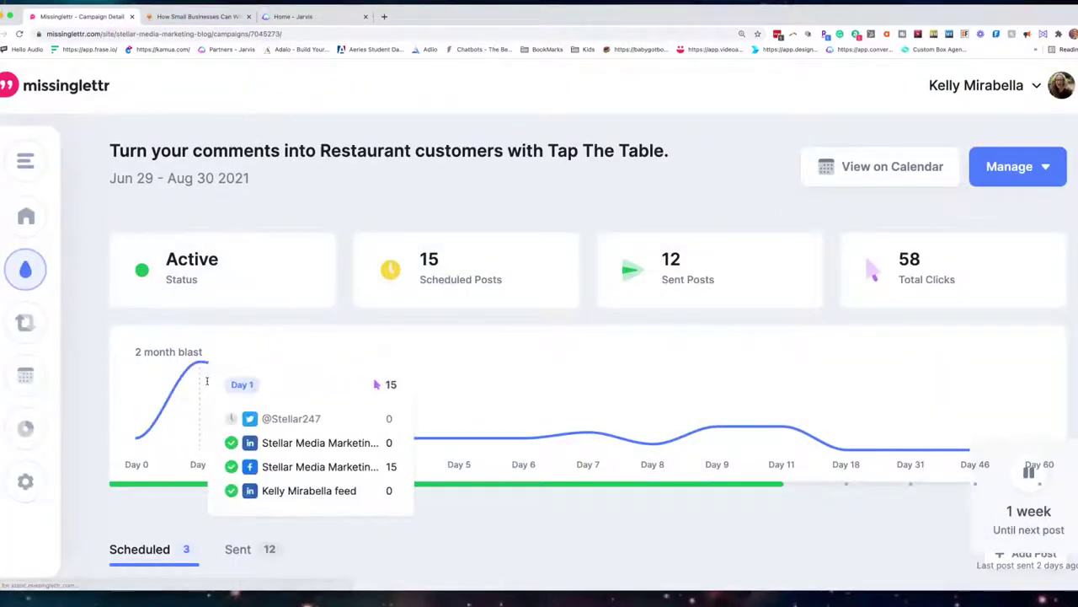
pyautogui.moveTo(330, 390)
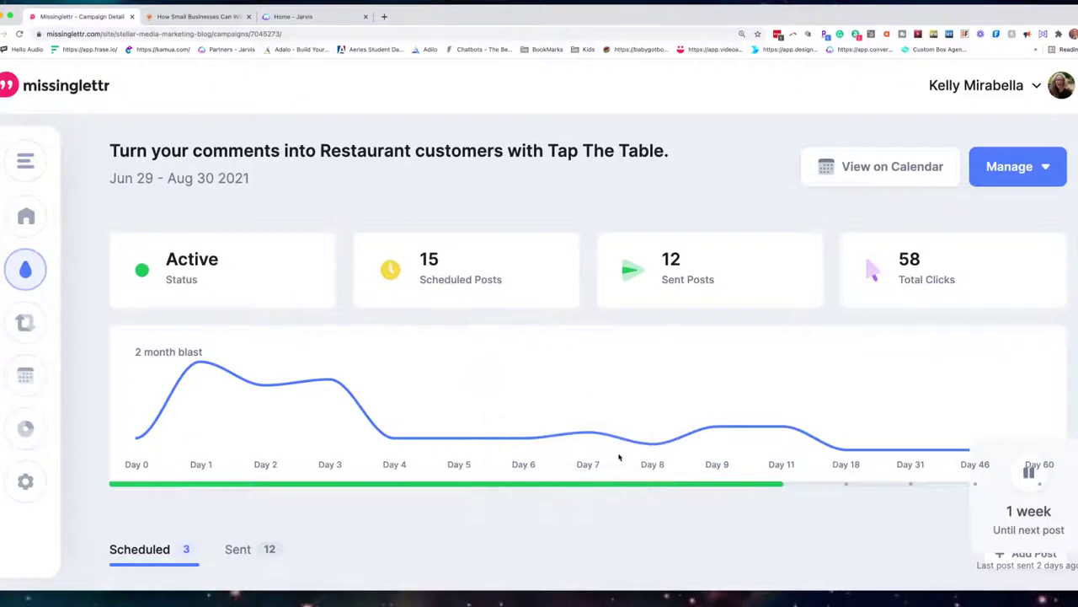
pyautogui.moveTo(782, 427)
pyautogui.scroll(-5, 982, 285)
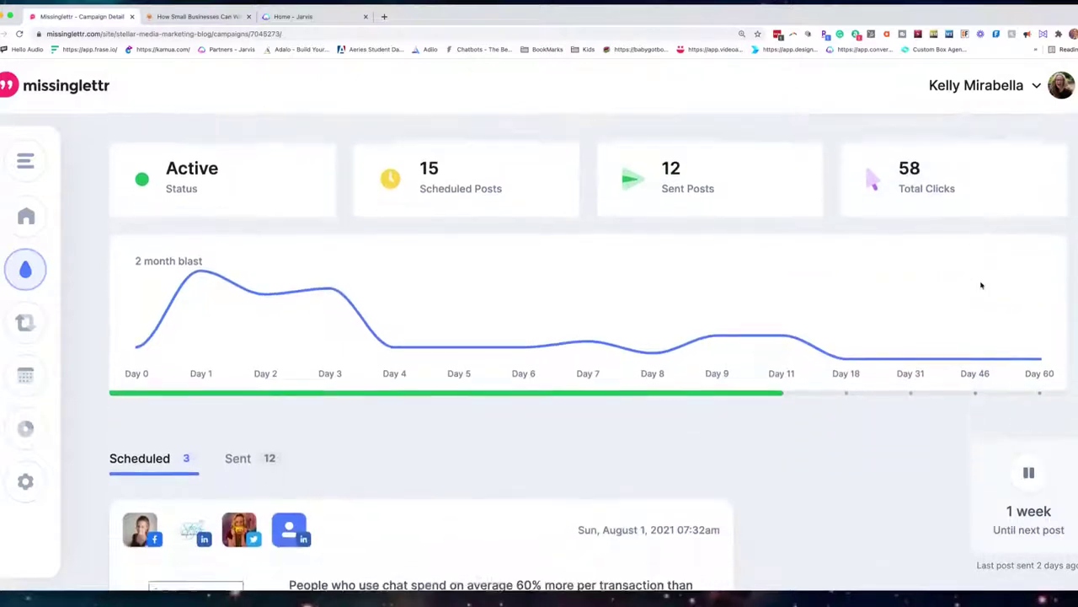
pyautogui.scroll(-4, 981, 285)
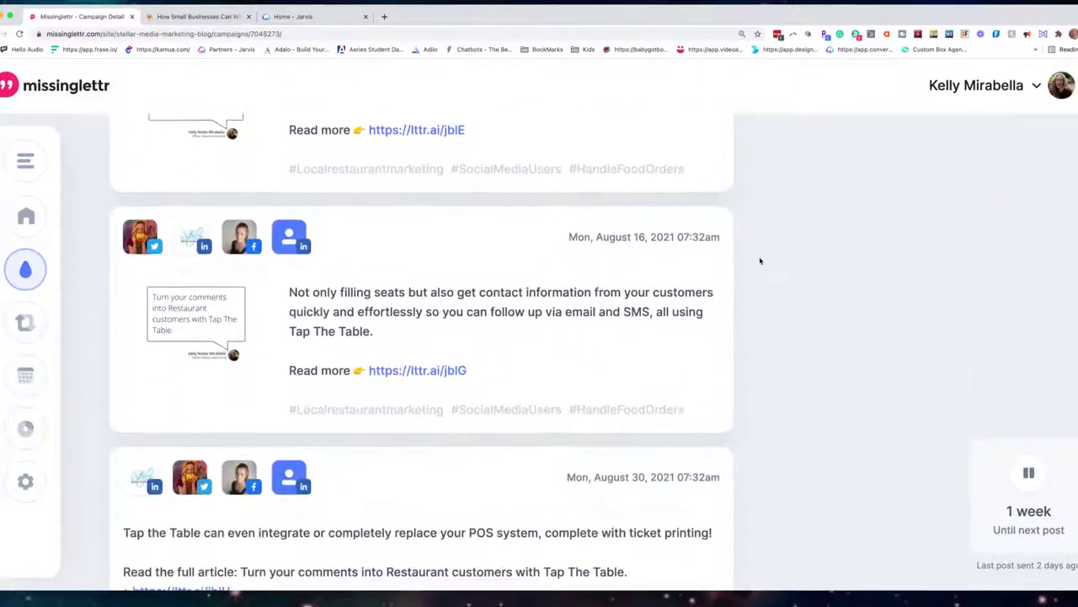
pyautogui.scroll(-3, 506, 362)
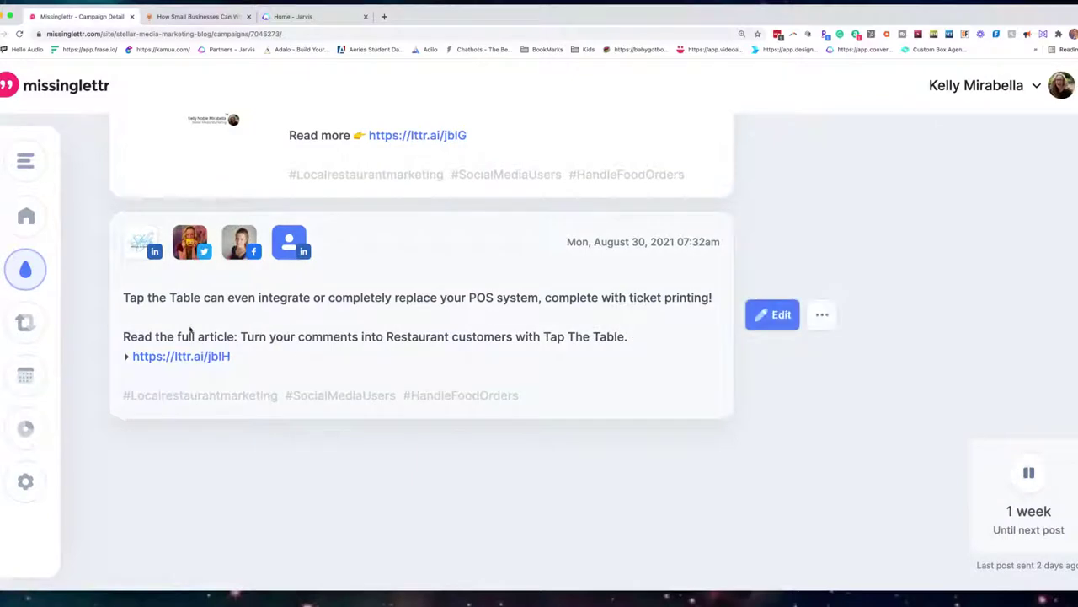
# Open the content calendar in day view and look through the posts for July 21, 2021
pyautogui.click(68, 374)
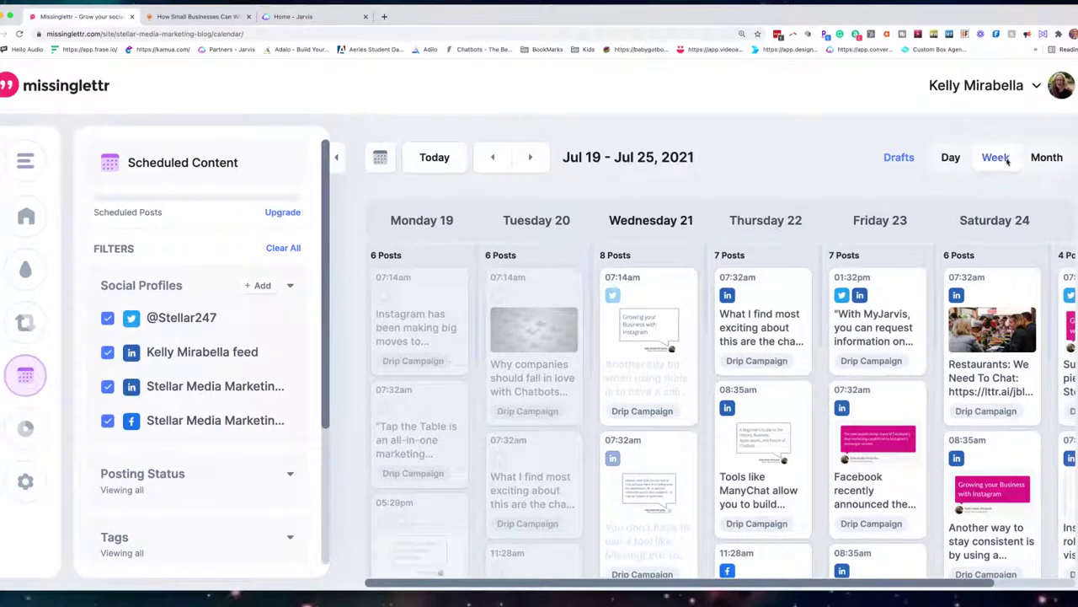
pyautogui.click(952, 160)
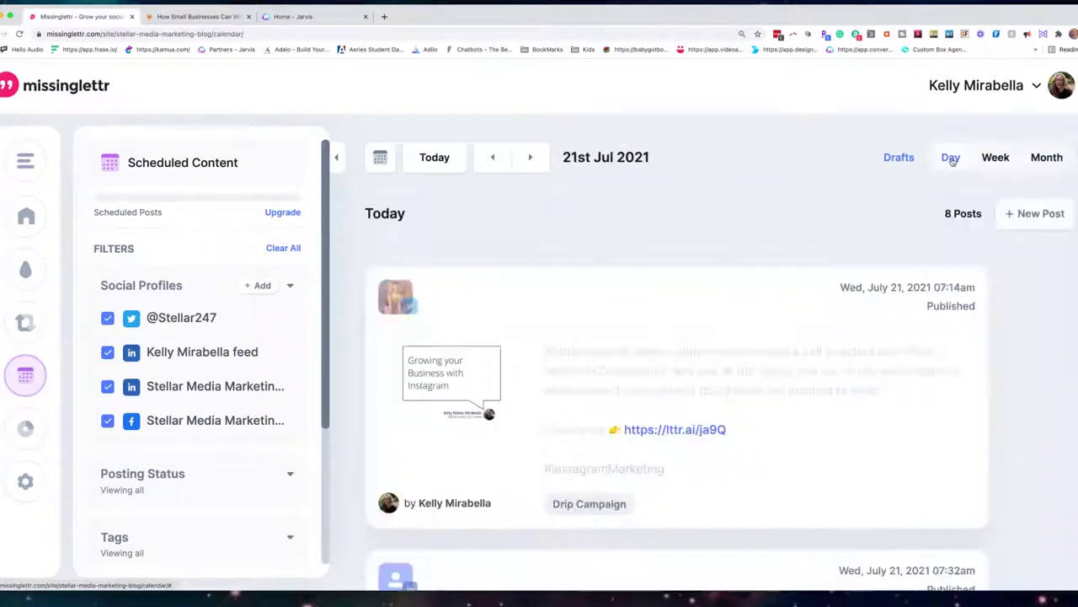
pyautogui.scroll(-3, 730, 224)
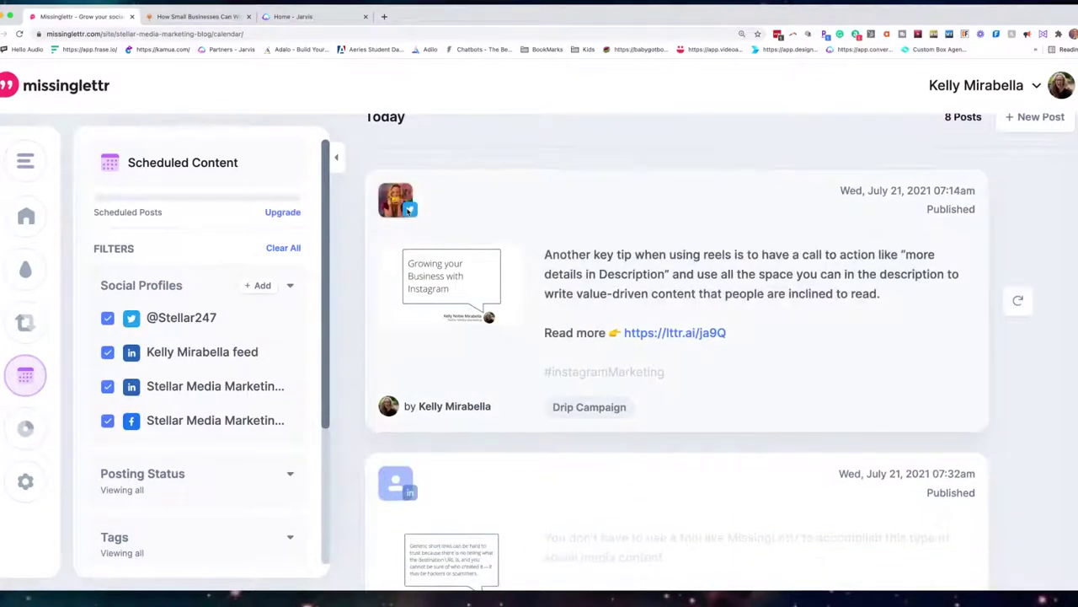
pyautogui.scroll(-3, 840, 310)
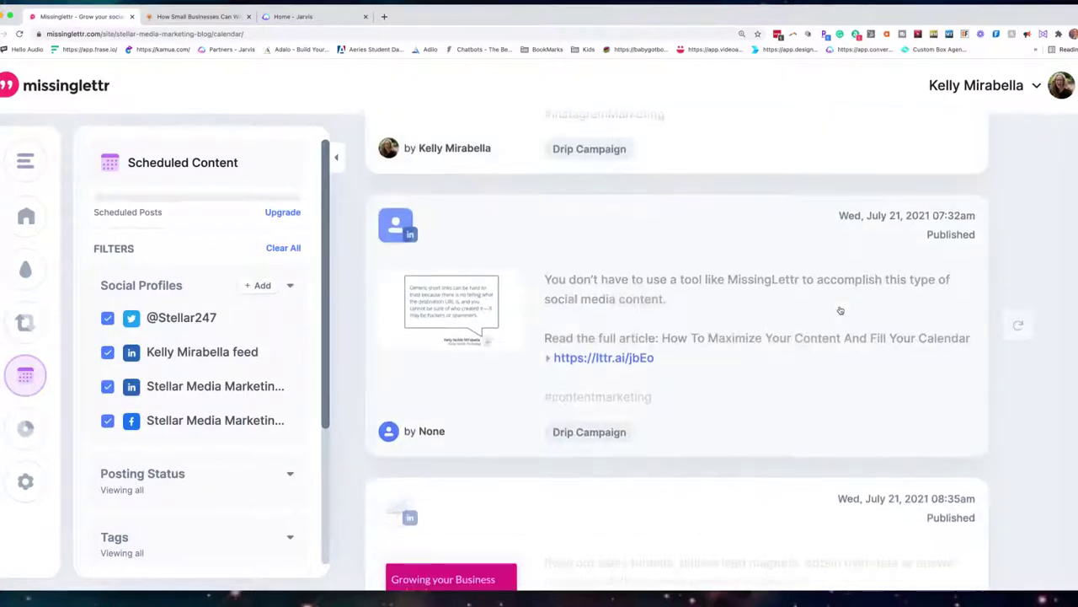
pyautogui.scroll(-1, 840, 310)
pyautogui.scroll(-1, 840, 312)
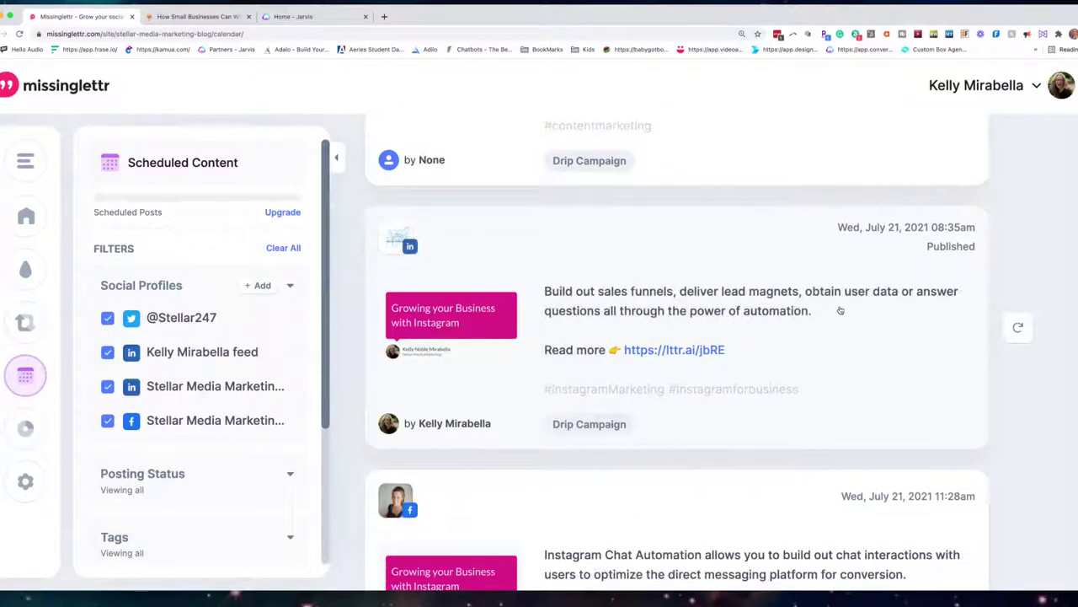
# Read through the remaining drip campaign posts for July 21, 2021 in the calendar's day view, then return to the day's first post
pyautogui.scroll(-6, 725, 295)
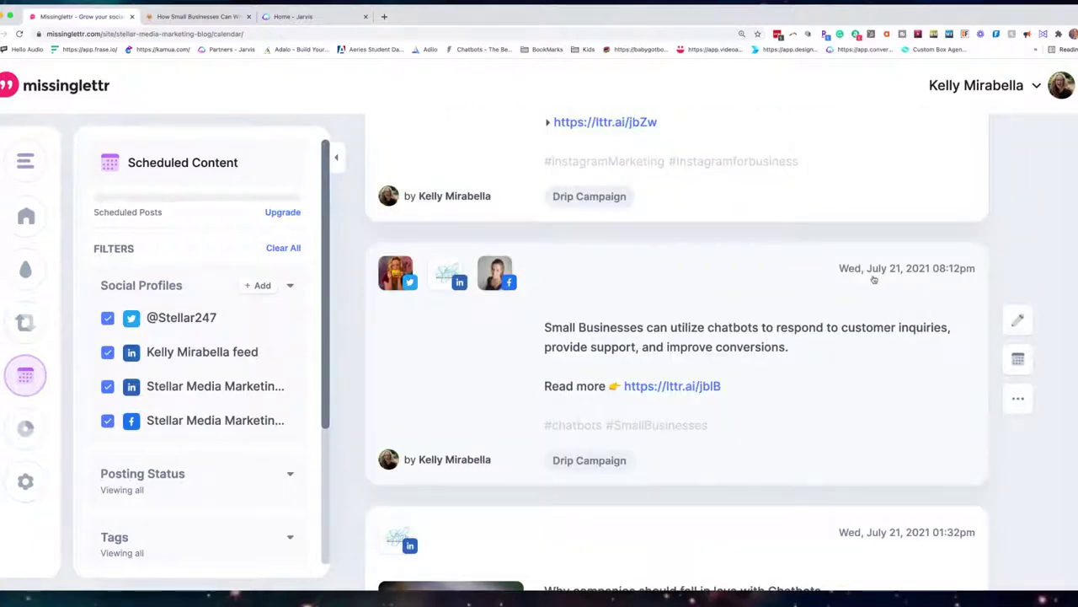
pyautogui.scroll(-3, 510, 291)
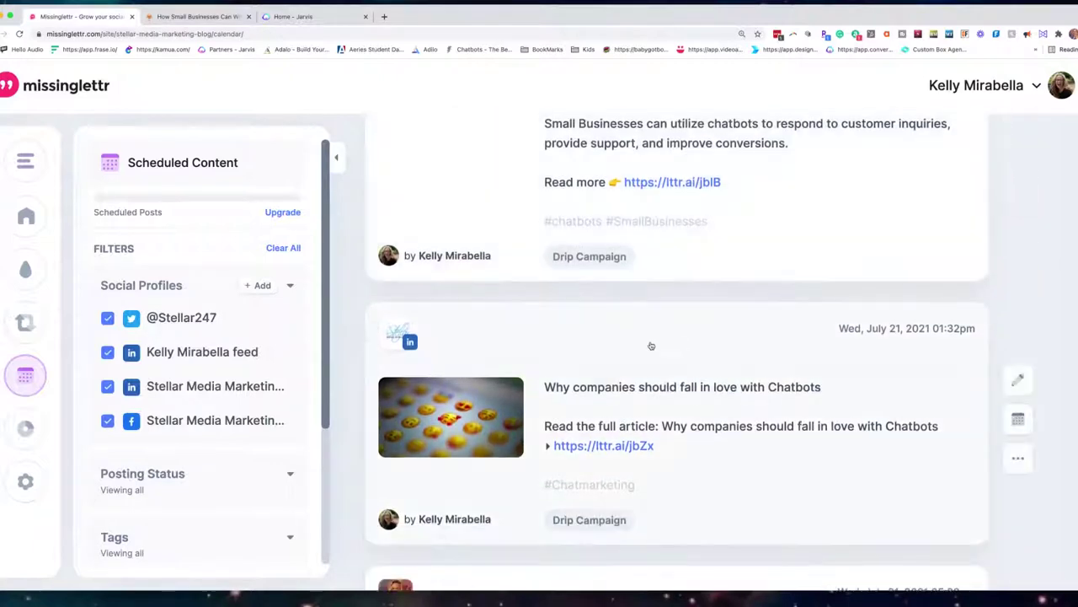
pyautogui.scroll(-5, 651, 345)
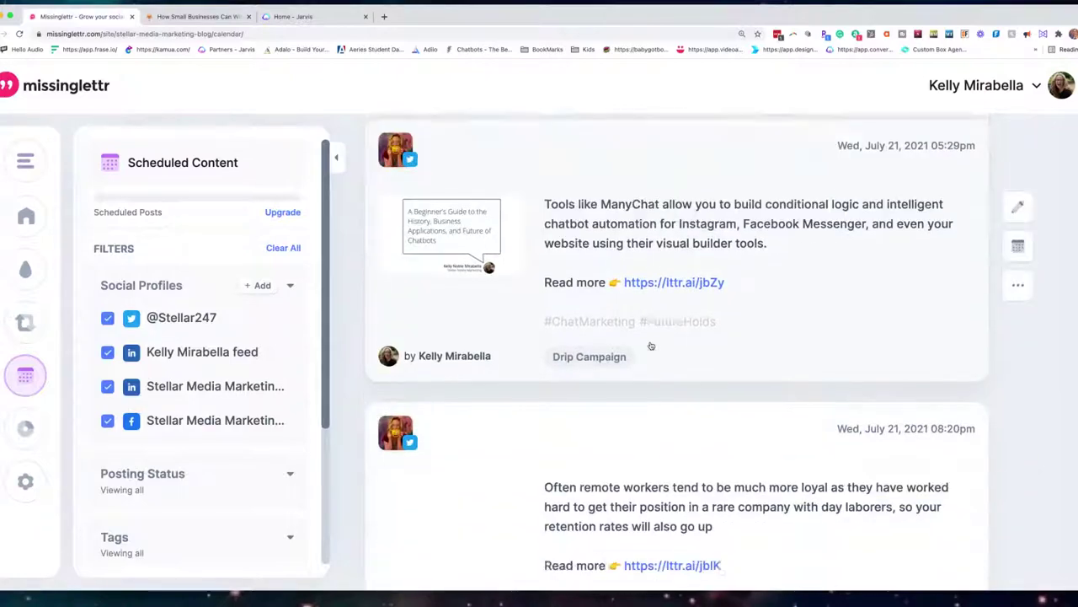
pyautogui.scroll(-2, 652, 346)
pyautogui.scroll(5, 651, 345)
pyautogui.scroll(-10, 651, 346)
pyautogui.scroll(1, 650, 344)
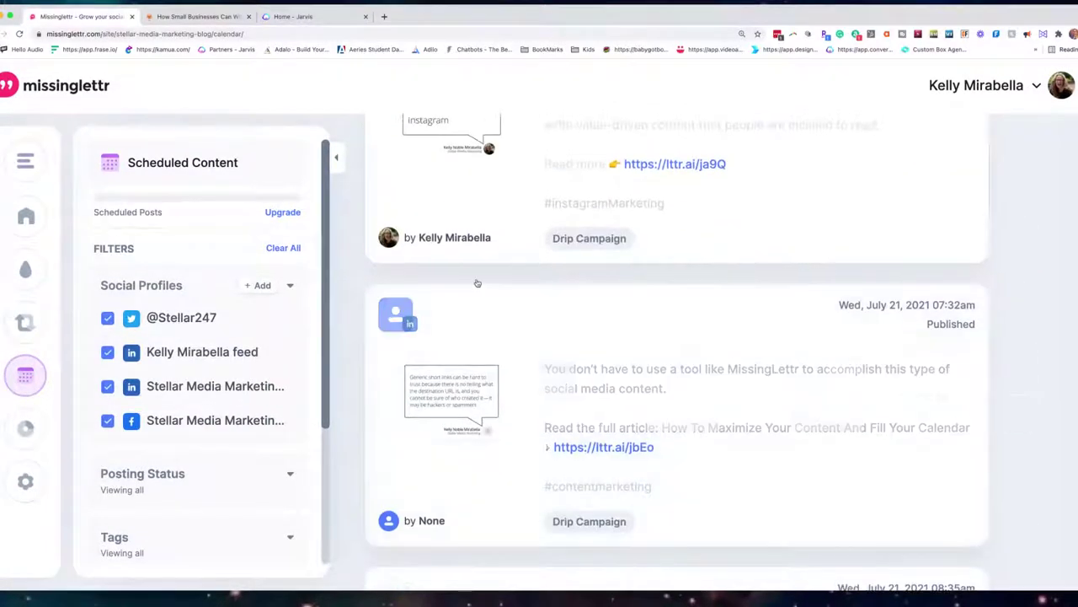
pyautogui.scroll(4, 477, 283)
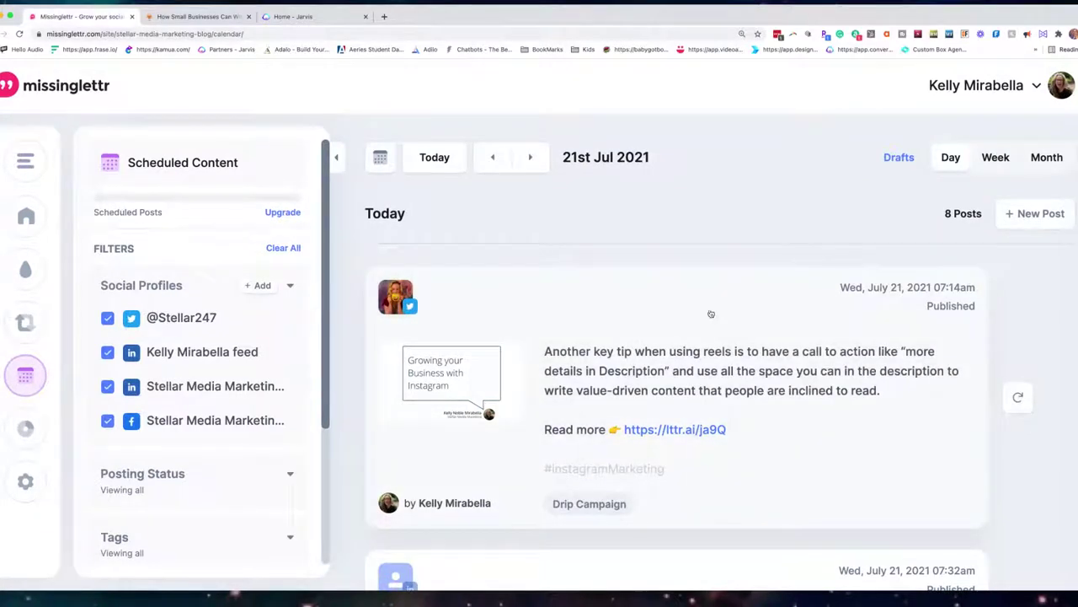
# Open the analytics page and examine the click graphs, the social profile performance and the top drip campaigns
pyautogui.moveTo(60, 397)
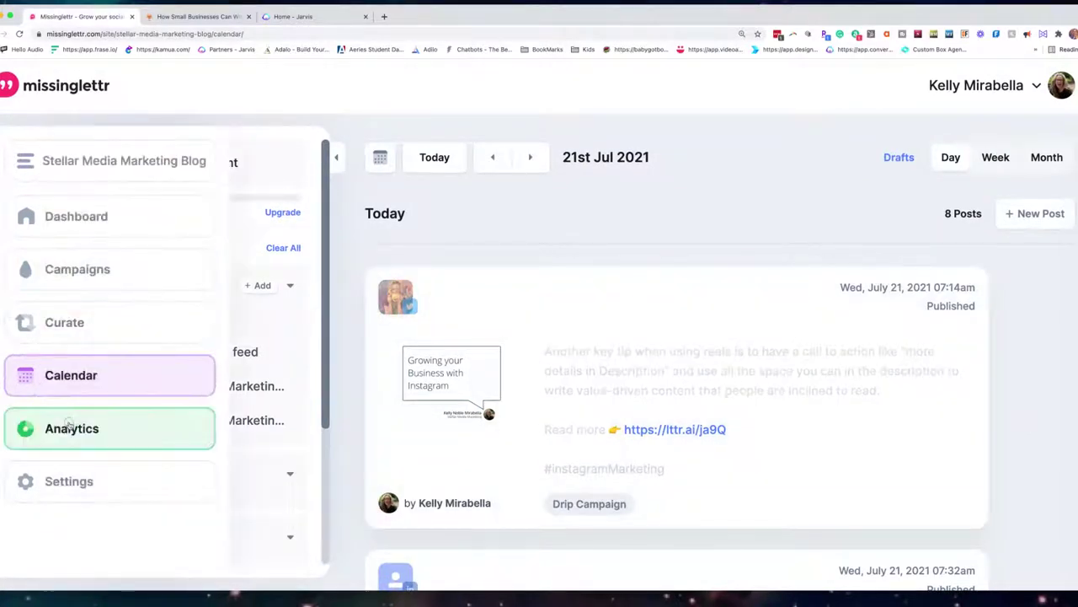
pyautogui.click(199, 426)
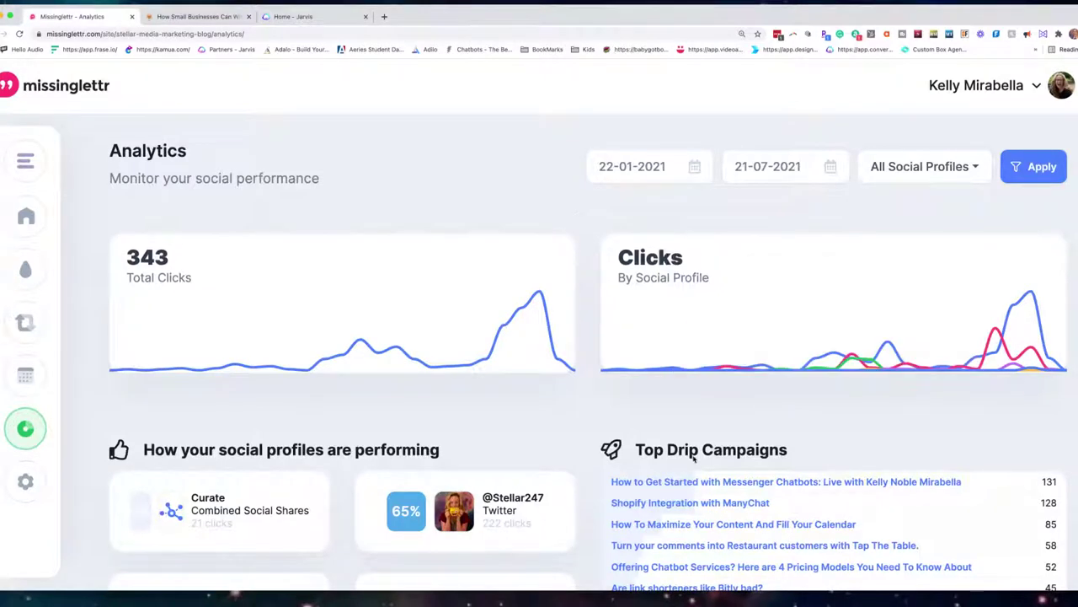
pyautogui.scroll(-2, 592, 426)
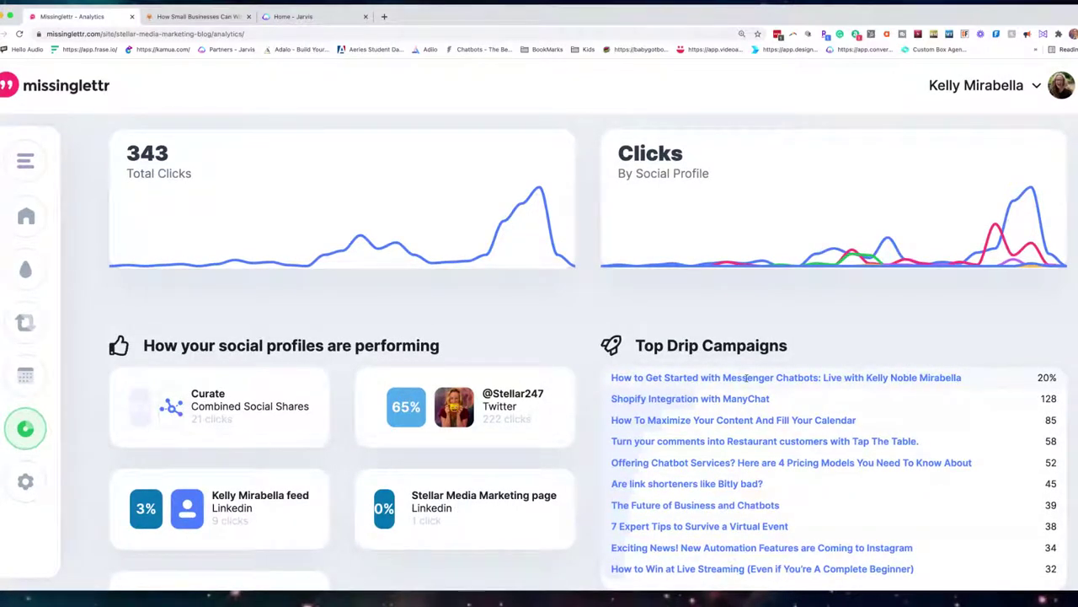
pyautogui.scroll(-1, 647, 377)
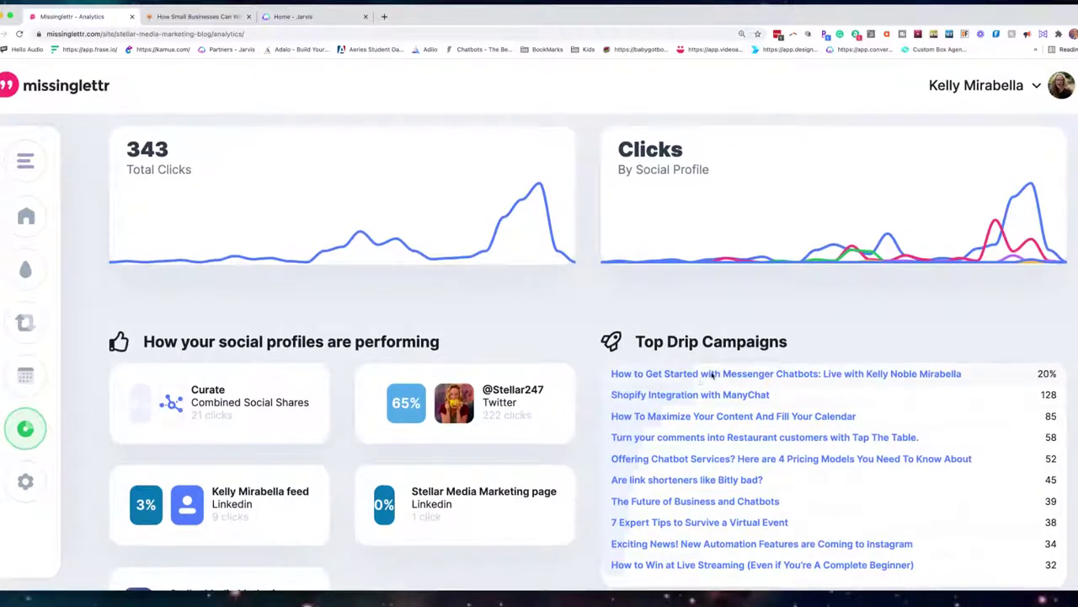
pyautogui.scroll(-1, 1028, 368)
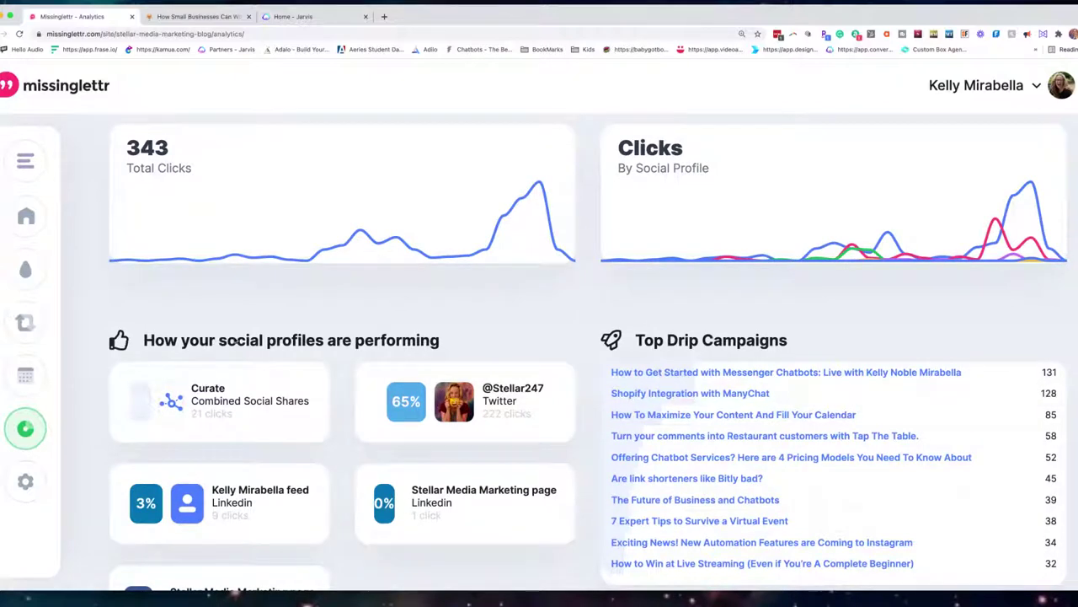
pyautogui.scroll(-3, 239, 338)
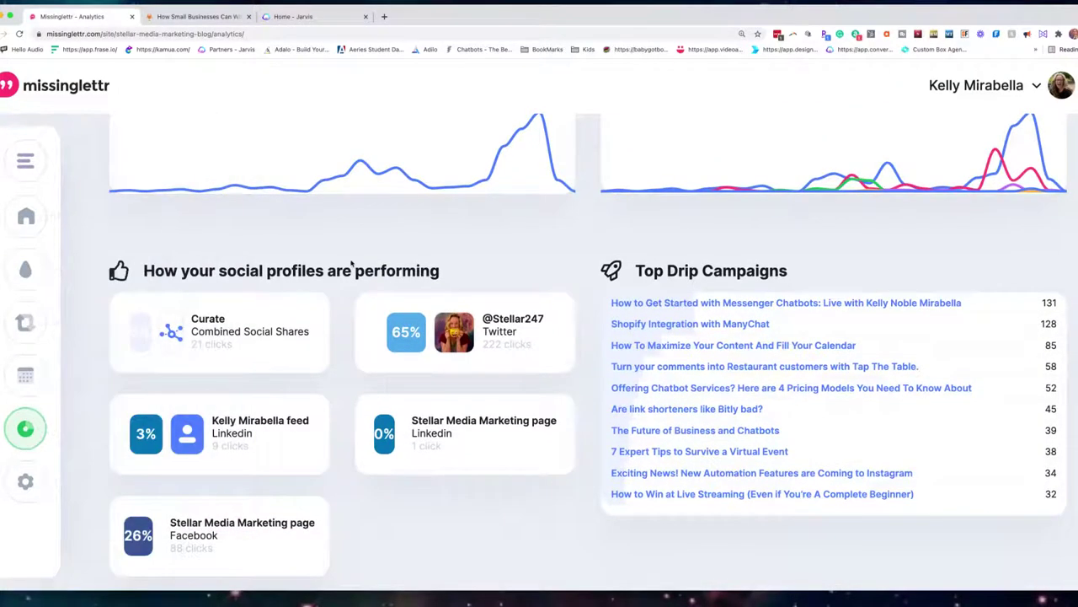
pyautogui.scroll(-3, 341, 293)
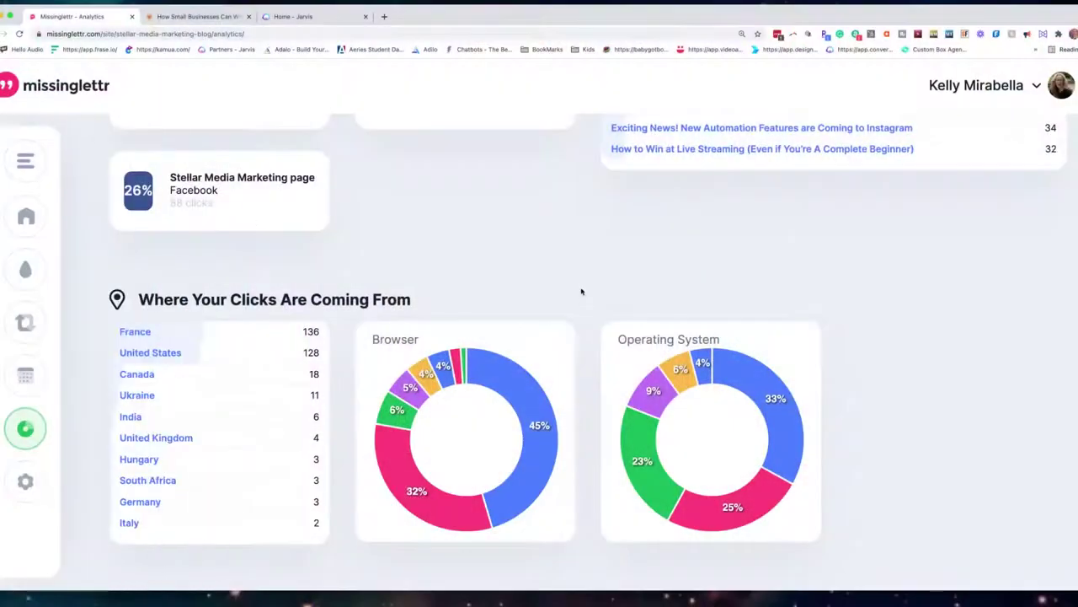
pyautogui.scroll(2, 580, 291)
pyautogui.scroll(3, 581, 291)
pyautogui.scroll(-5, 580, 291)
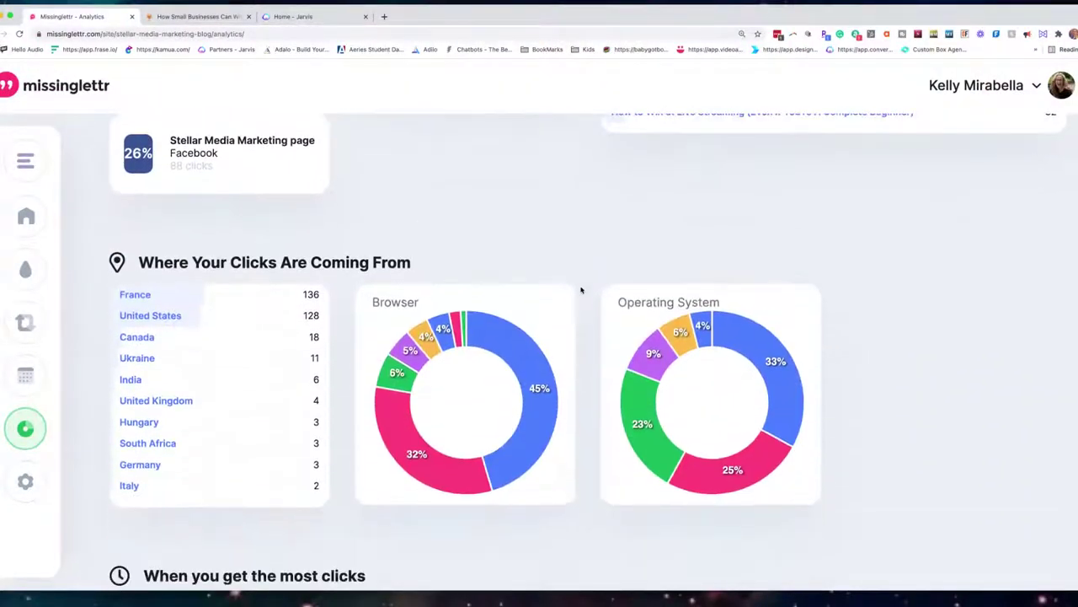
# Examine where the clicks come from by country, and inspect individual slices of the browser and operating system charts
pyautogui.scroll(-1, 581, 291)
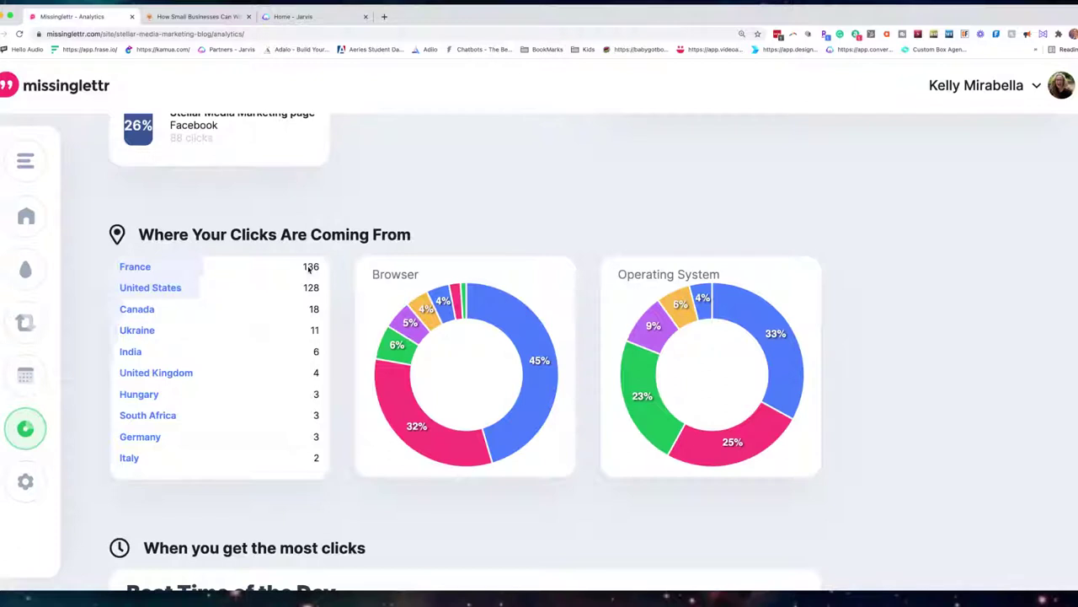
pyautogui.scroll(-2, 532, 352)
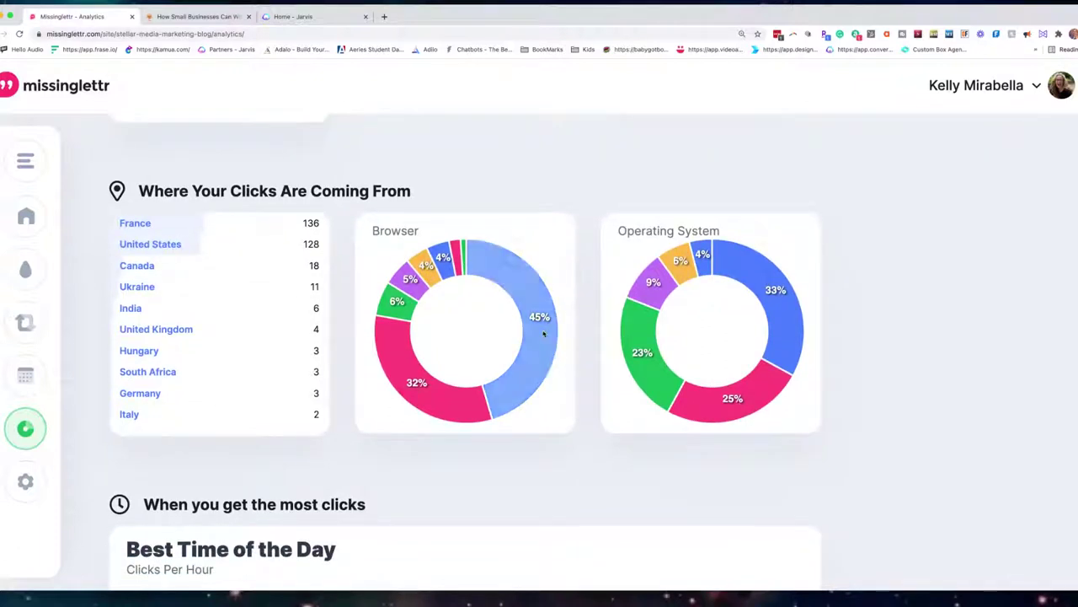
pyautogui.moveTo(544, 333)
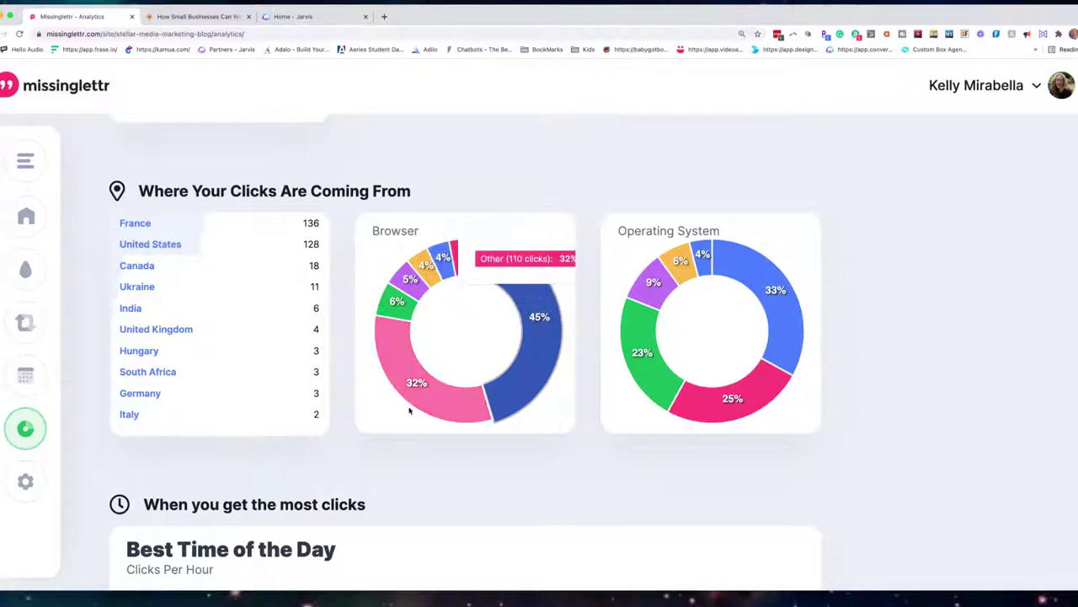
pyautogui.moveTo(383, 346)
pyautogui.moveTo(394, 310)
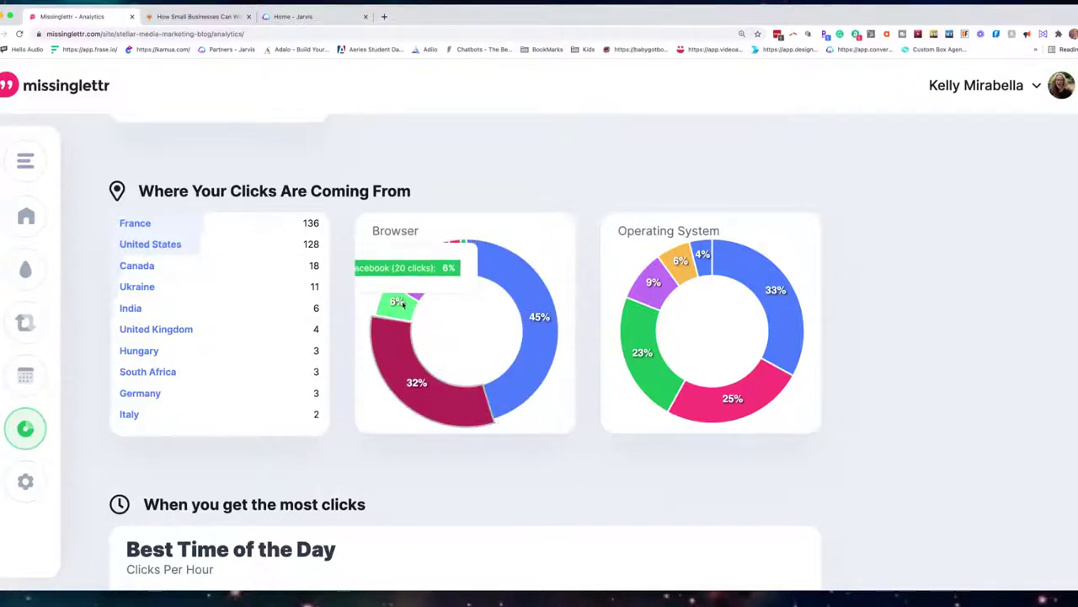
pyautogui.moveTo(436, 303)
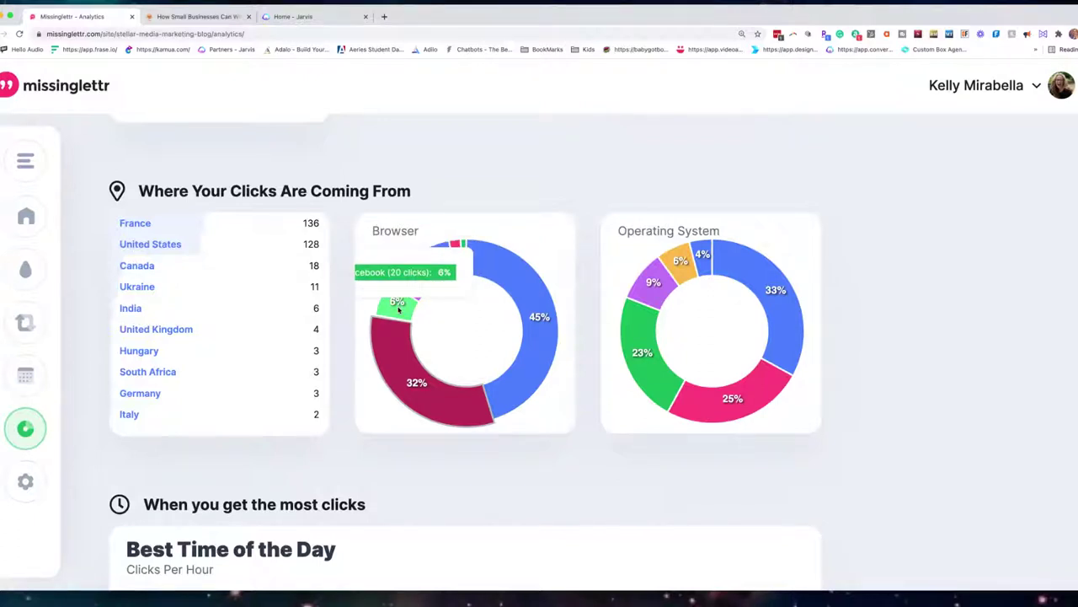
pyautogui.moveTo(752, 277)
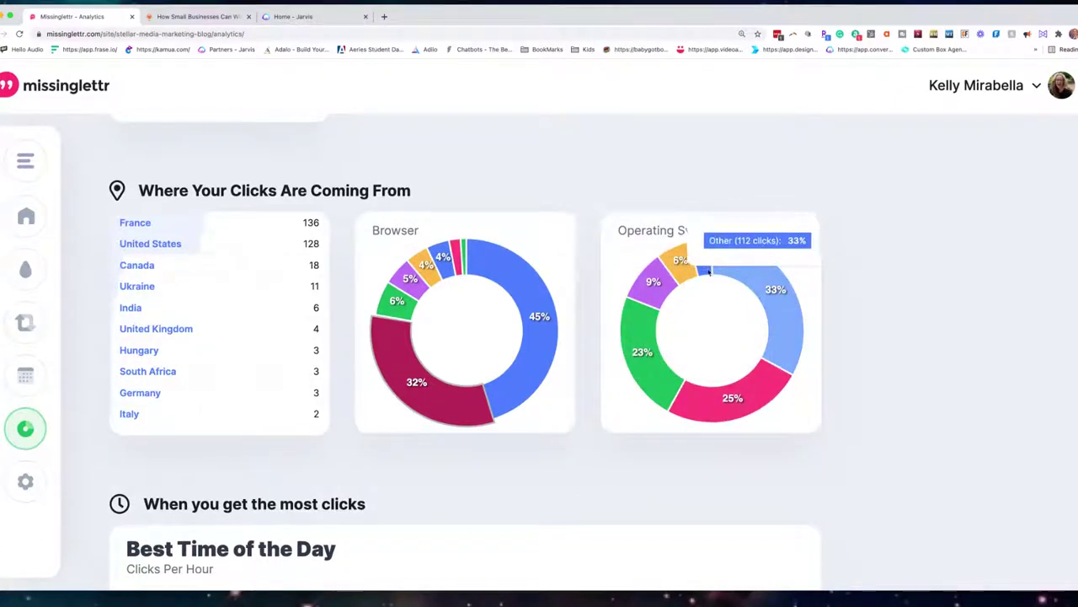
pyautogui.moveTo(658, 286)
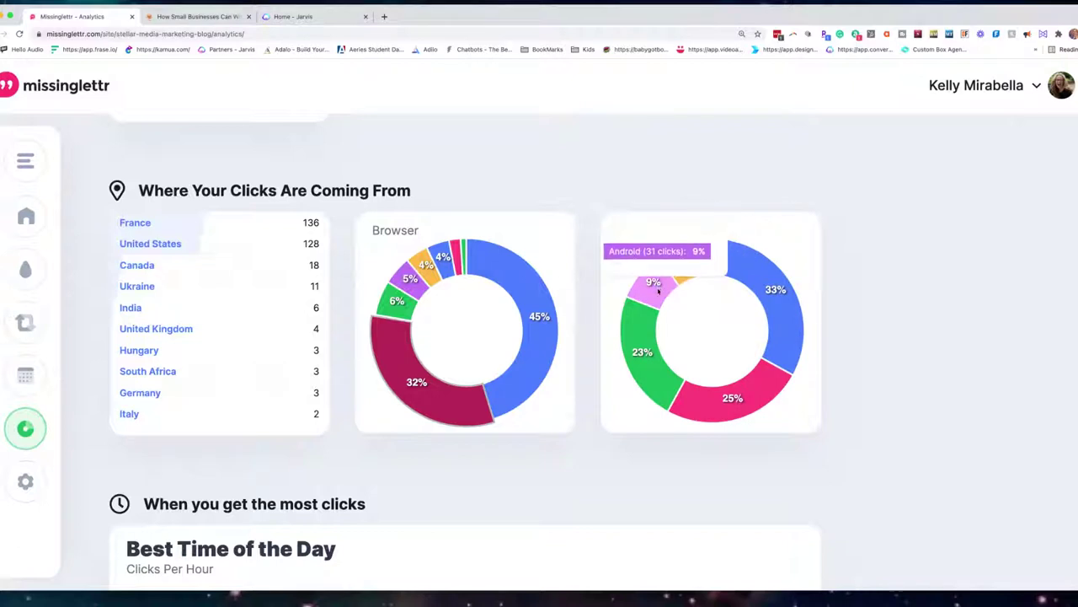
# Check the Best Time of the Day chart for the clicks per hour
pyautogui.scroll(-5, 570, 438)
pyautogui.moveTo(171, 394)
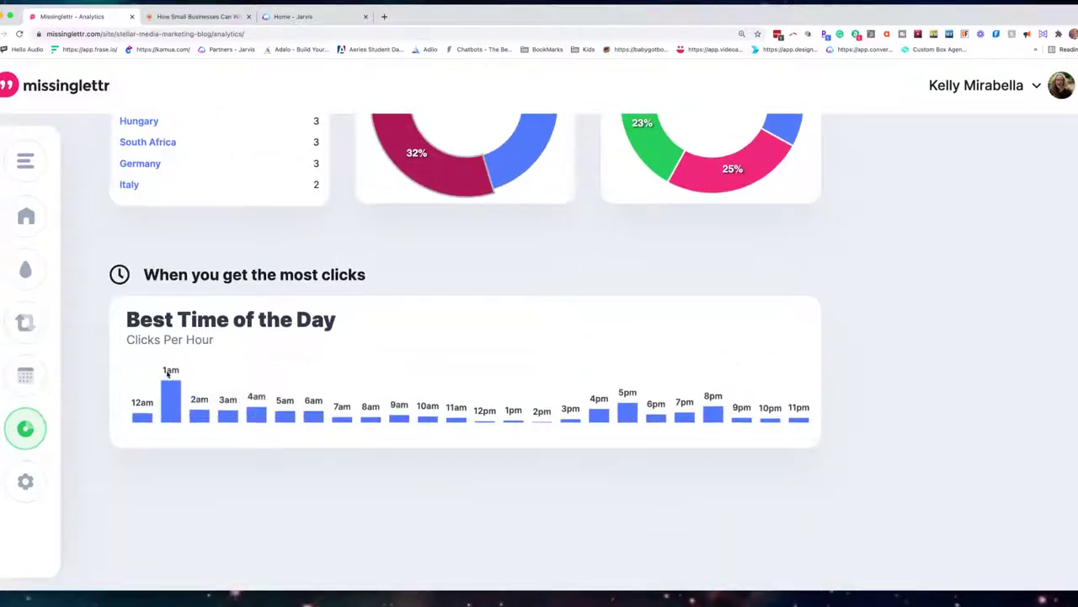
pyautogui.scroll(-1, 328, 359)
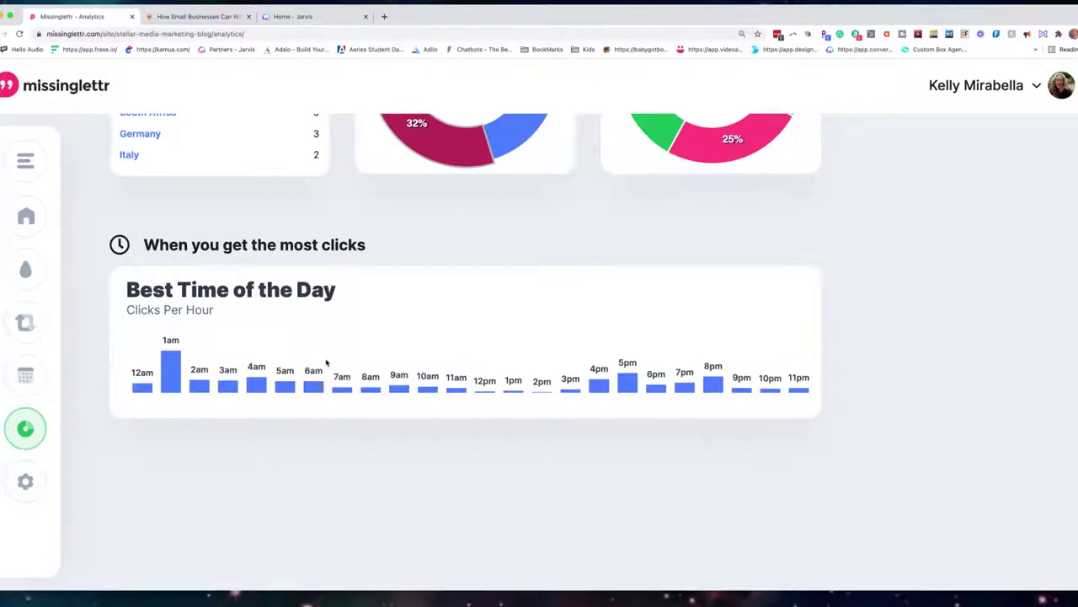
# Open Curate's Discover page, collapse its side panel, and check the Trending and New Releases suggestions
pyautogui.moveTo(50, 379)
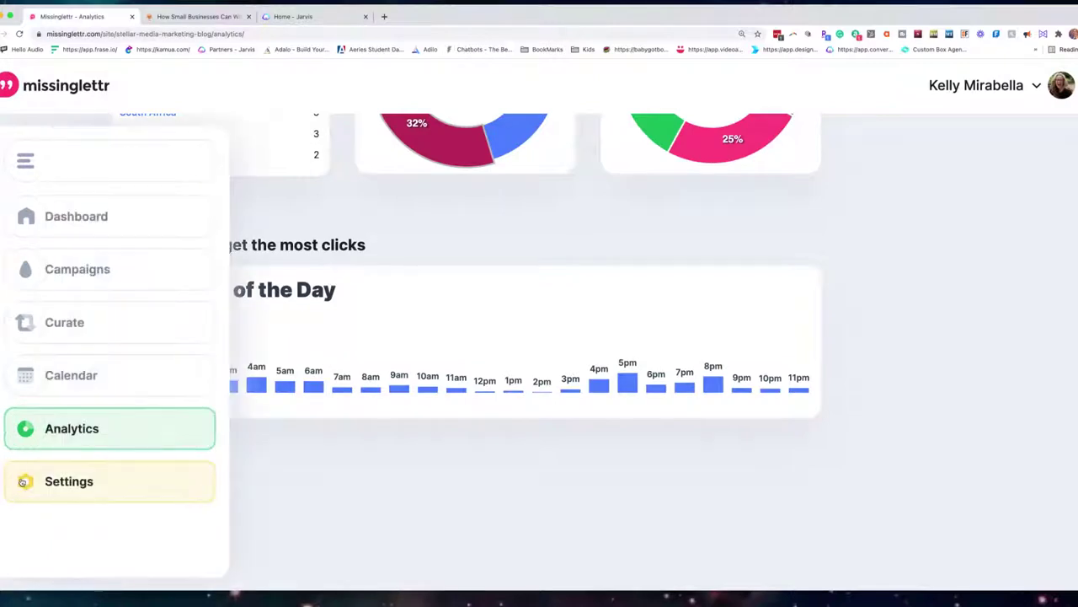
pyautogui.click(80, 325)
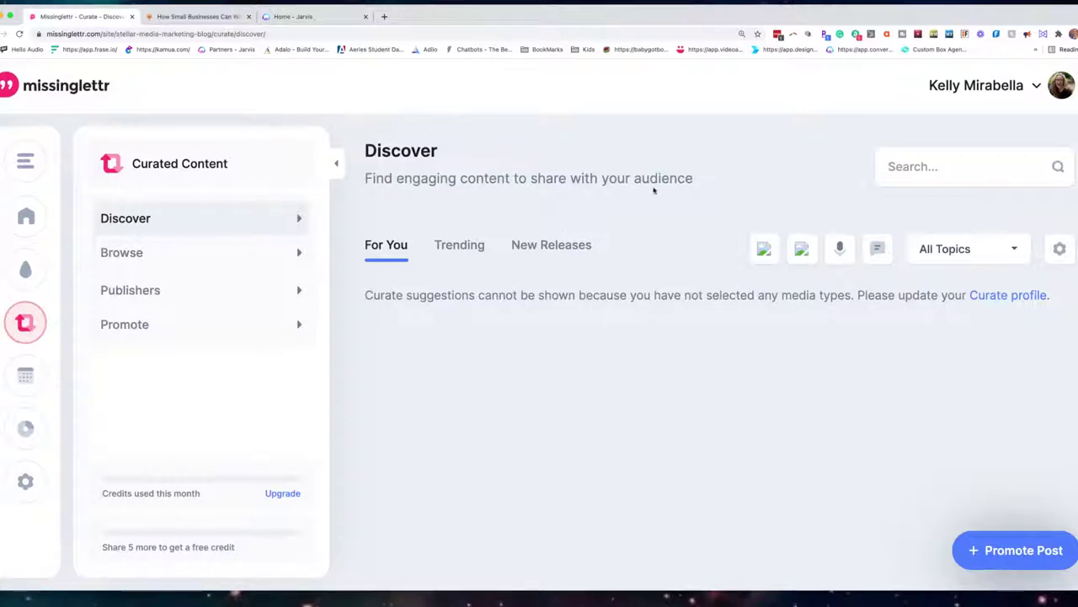
pyautogui.click(335, 167)
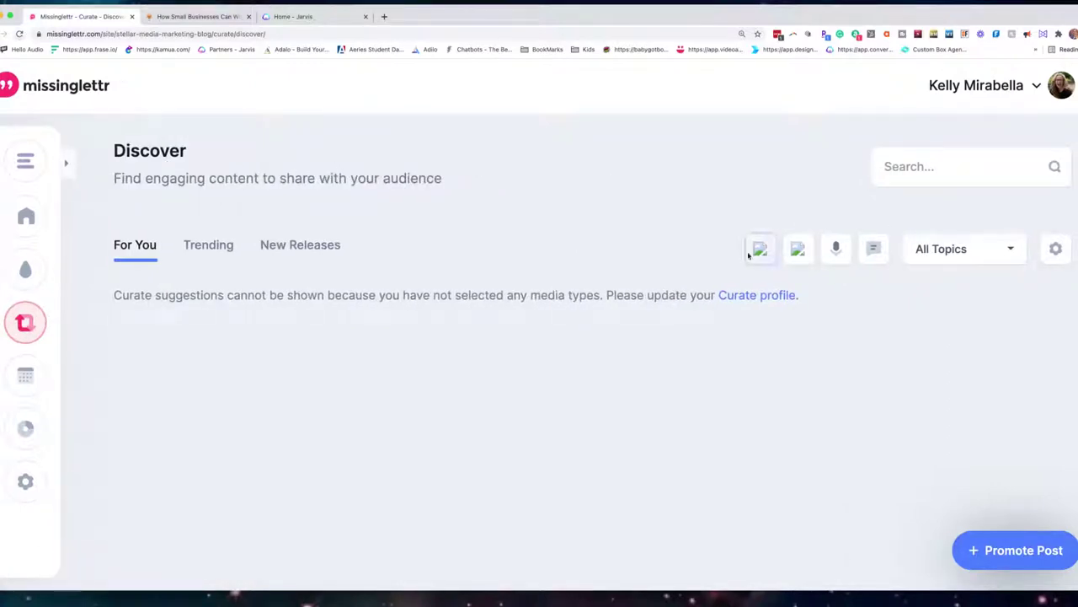
pyautogui.click(209, 245)
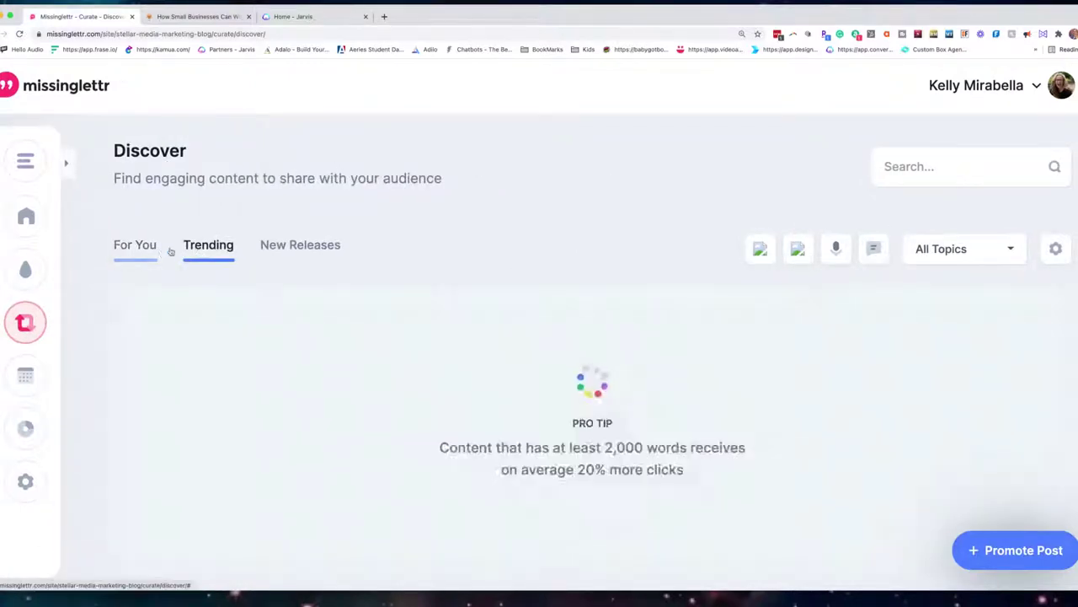
pyautogui.click(295, 245)
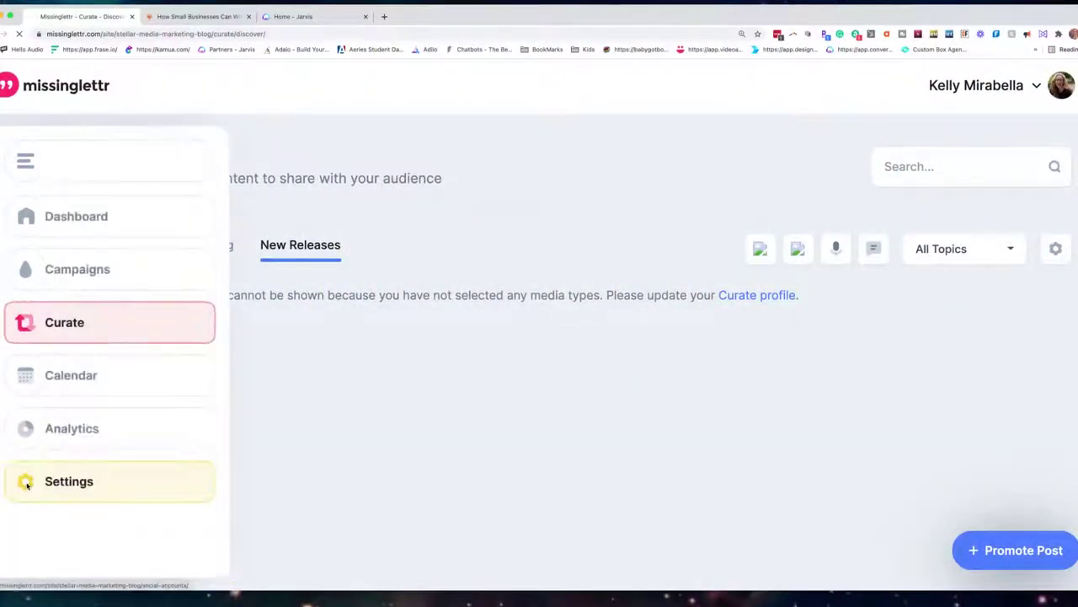
# Open the workspace's social profile settings and view the networks available for a new profile, without adding one
pyautogui.click(25, 482)
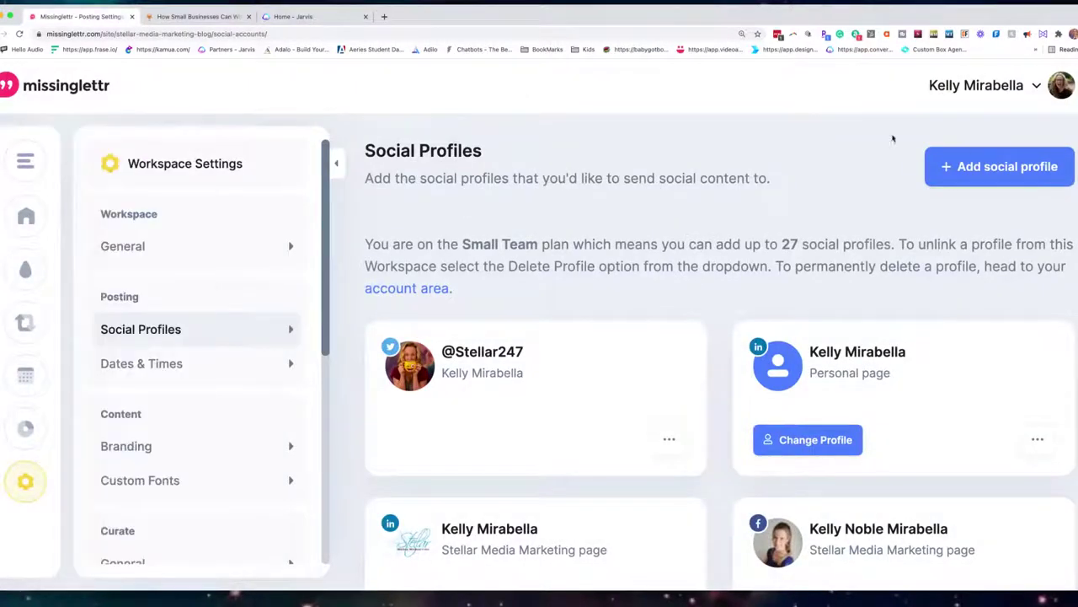
pyautogui.click(993, 165)
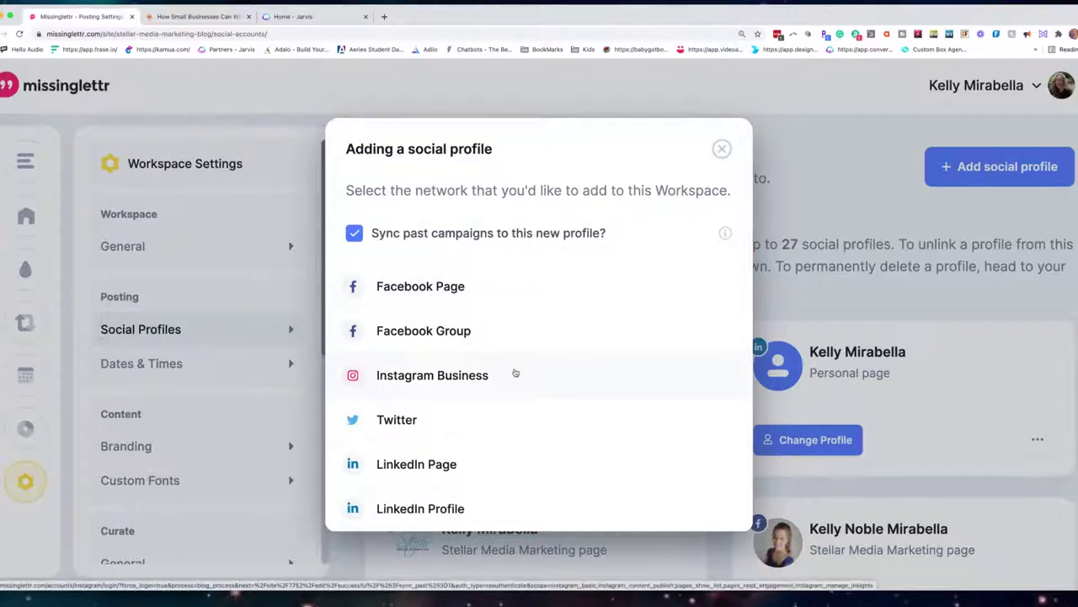
pyautogui.click(721, 149)
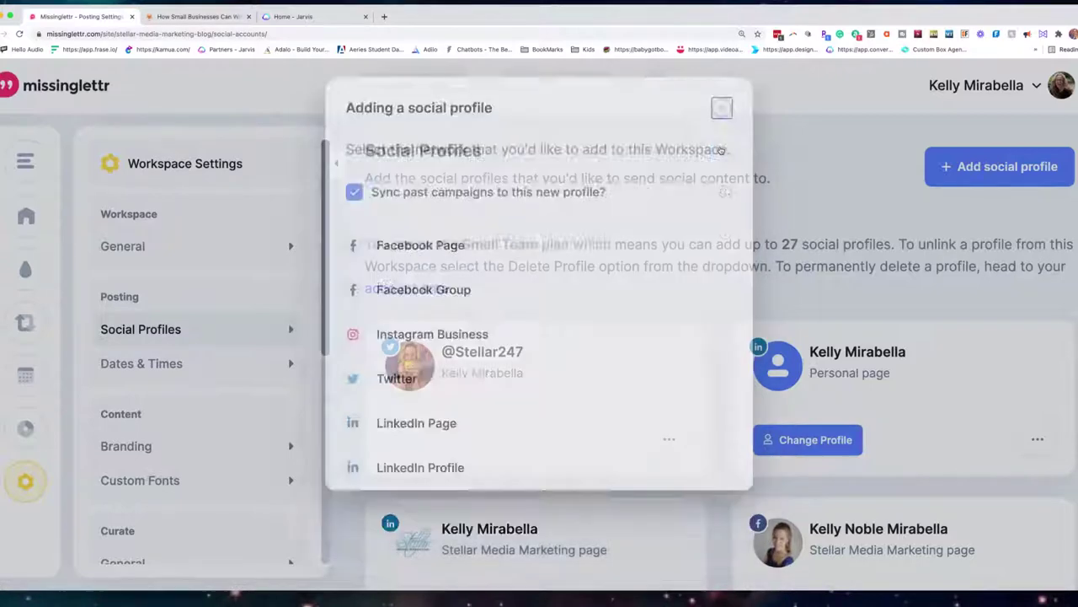
# Look through the connected social profiles down to the Medium account section and return to the start of the page
pyautogui.scroll(-2, 538, 270)
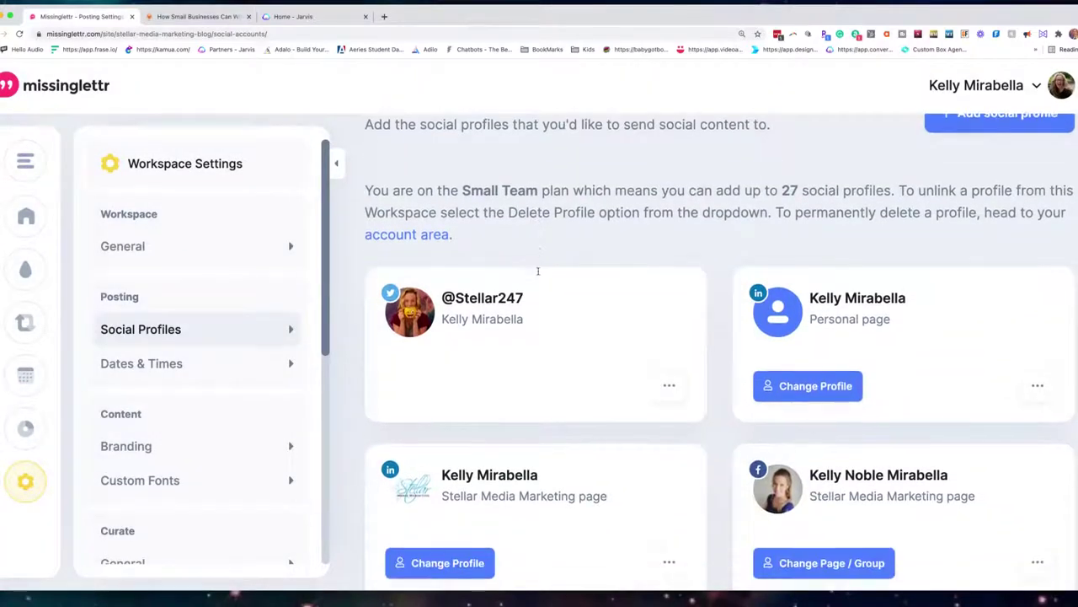
pyautogui.scroll(-5, 536, 271)
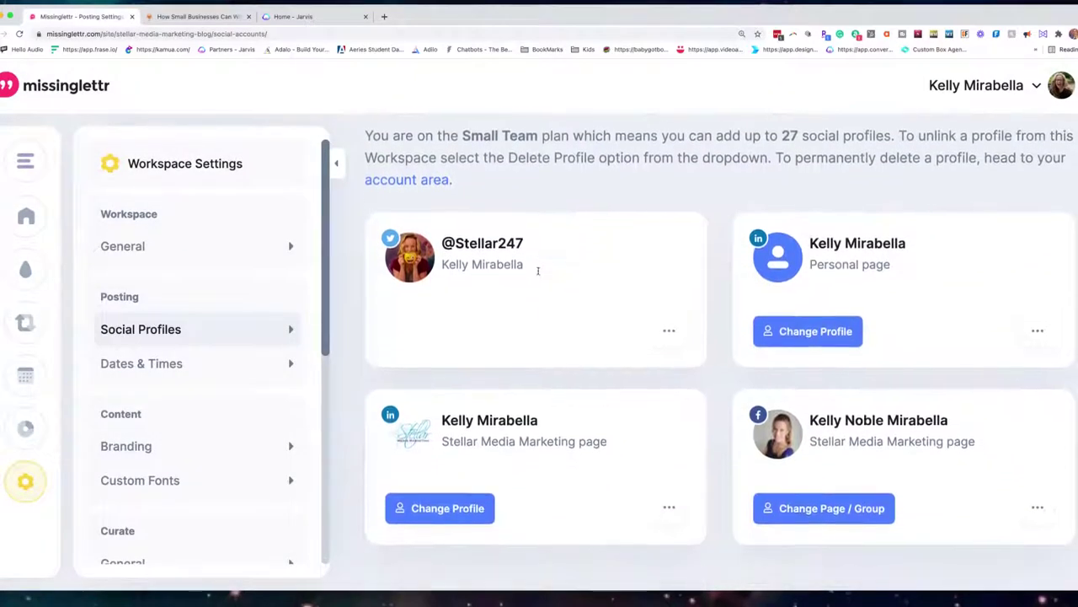
pyautogui.scroll(-6, 851, 341)
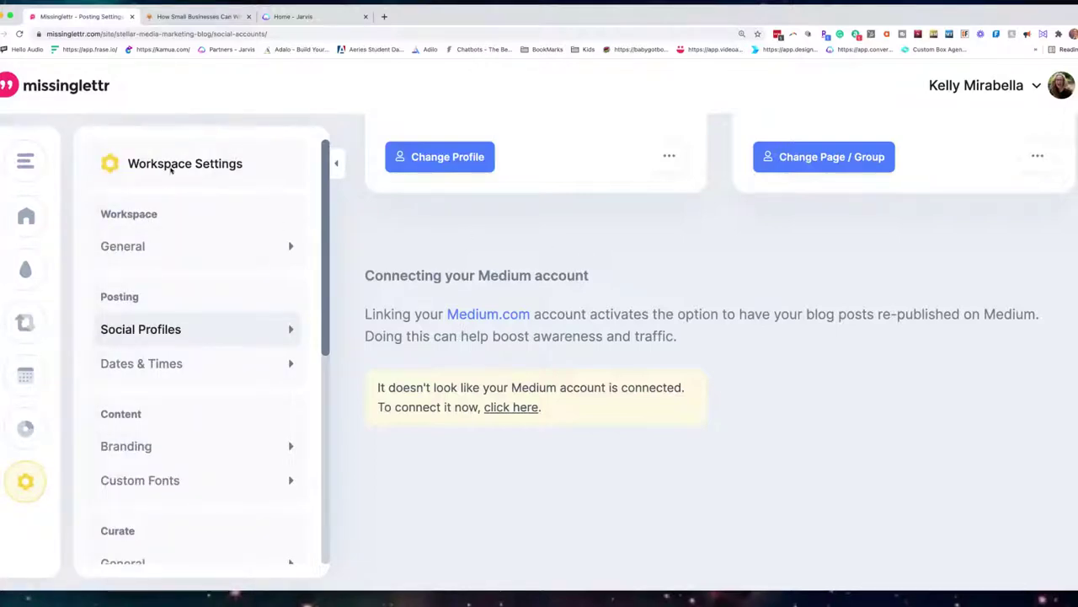
pyautogui.scroll(6, 390, 221)
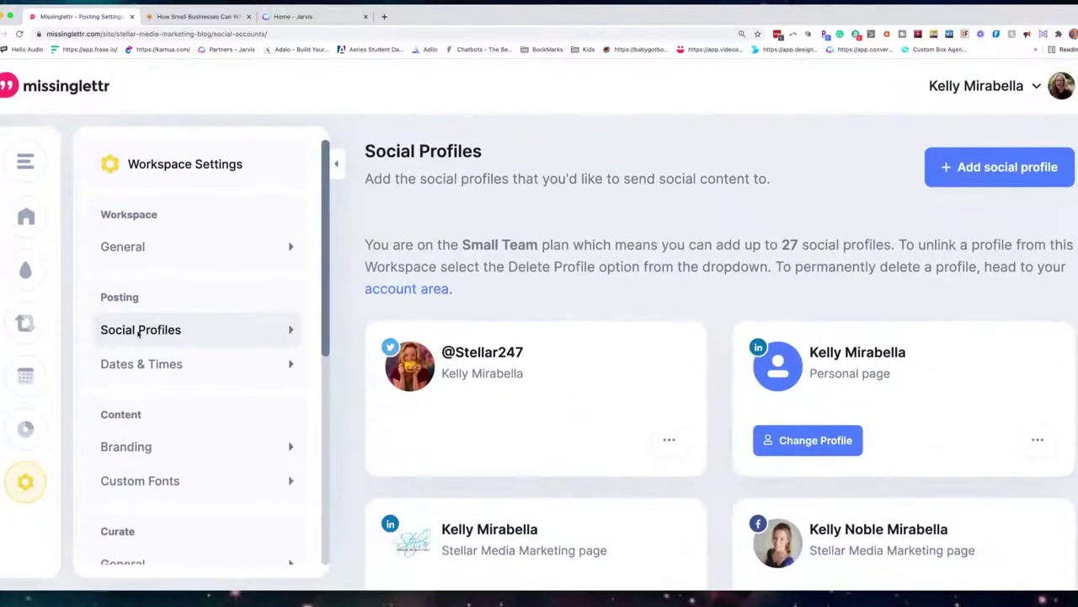
# Open the workspace's Dates & Times settings and check the timezone, blacklist dates, sending days and custom day slot options
pyautogui.click(128, 363)
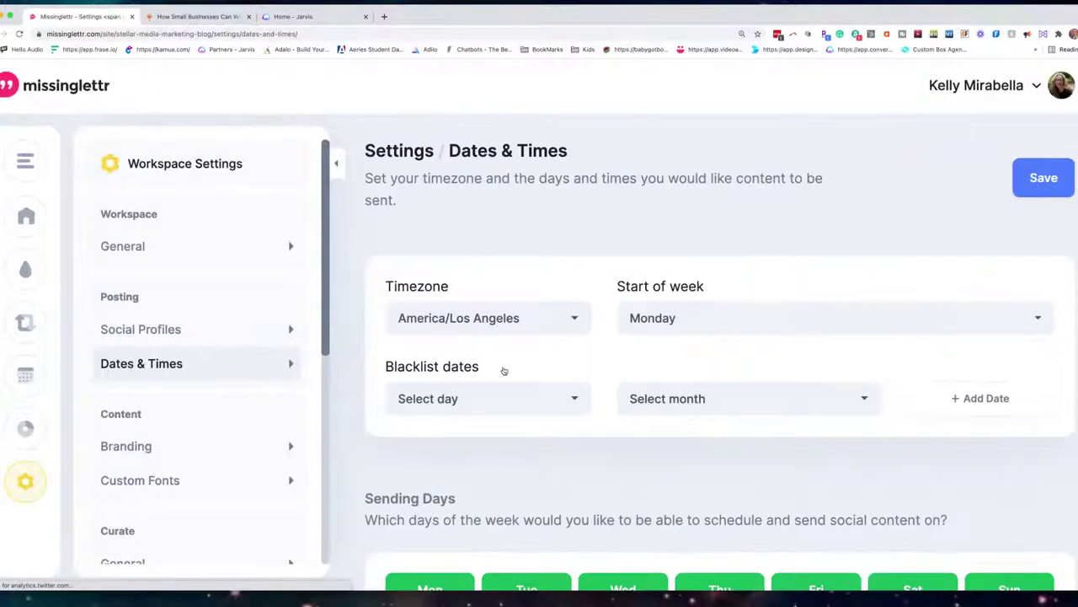
pyautogui.scroll(-2, 504, 371)
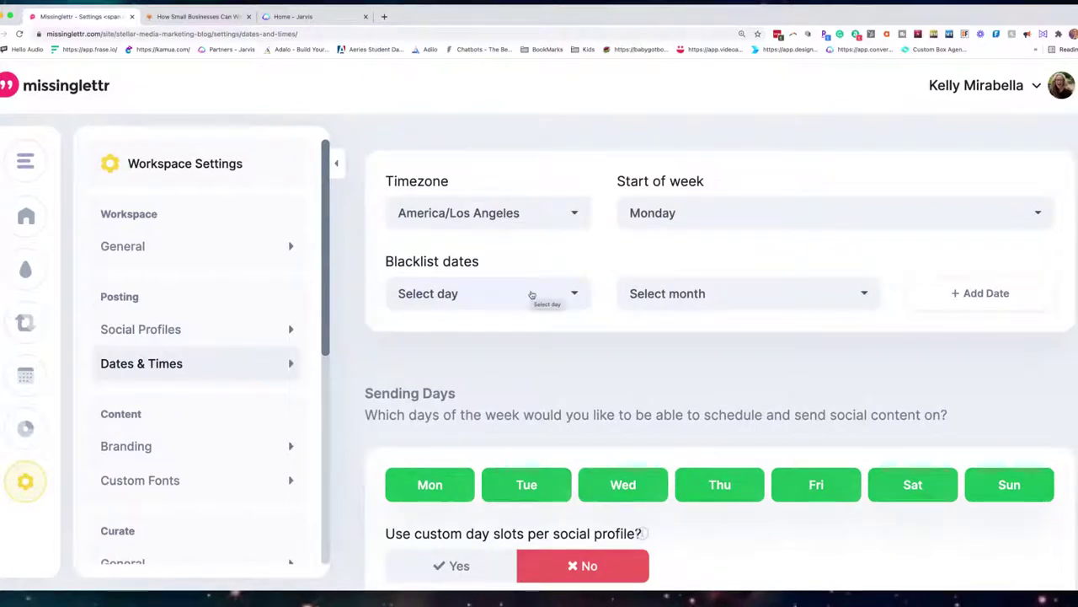
pyautogui.scroll(-3, 531, 297)
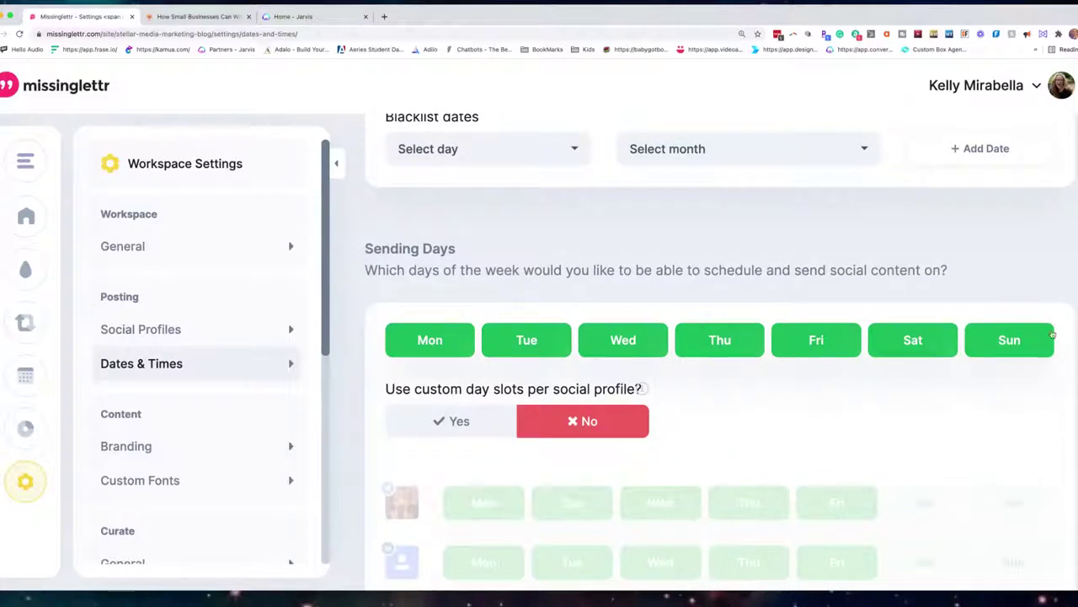
pyautogui.scroll(-4, 930, 442)
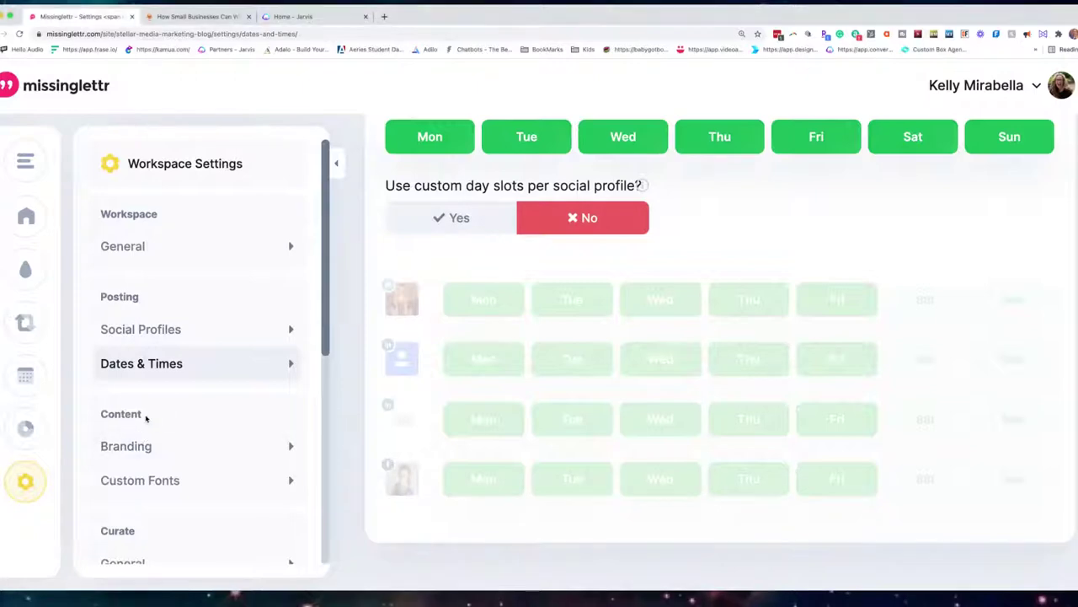
# Open the Quote Bubble (centered) theme in Branding for customising, check its background options and open its speech bubble options
pyautogui.click(156, 447)
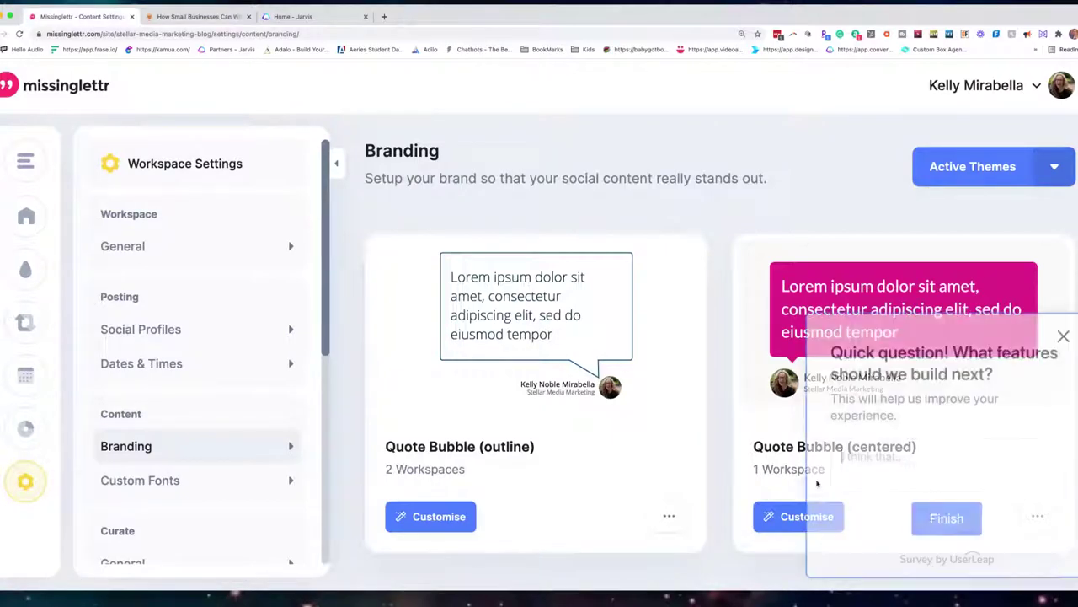
pyautogui.click(792, 517)
pyautogui.click(831, 518)
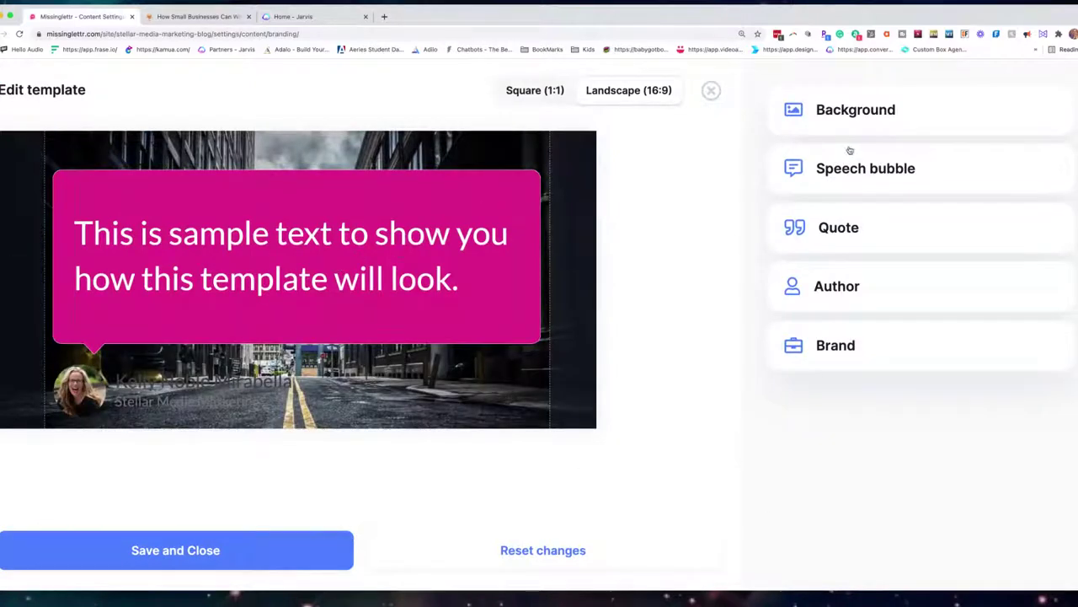
pyautogui.click(868, 115)
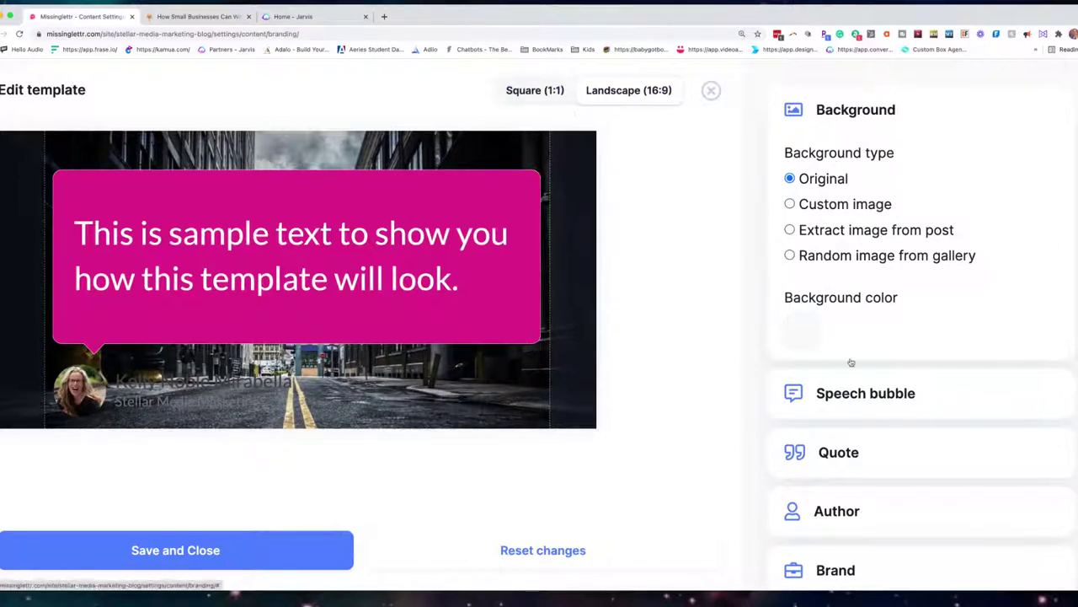
pyautogui.click(861, 394)
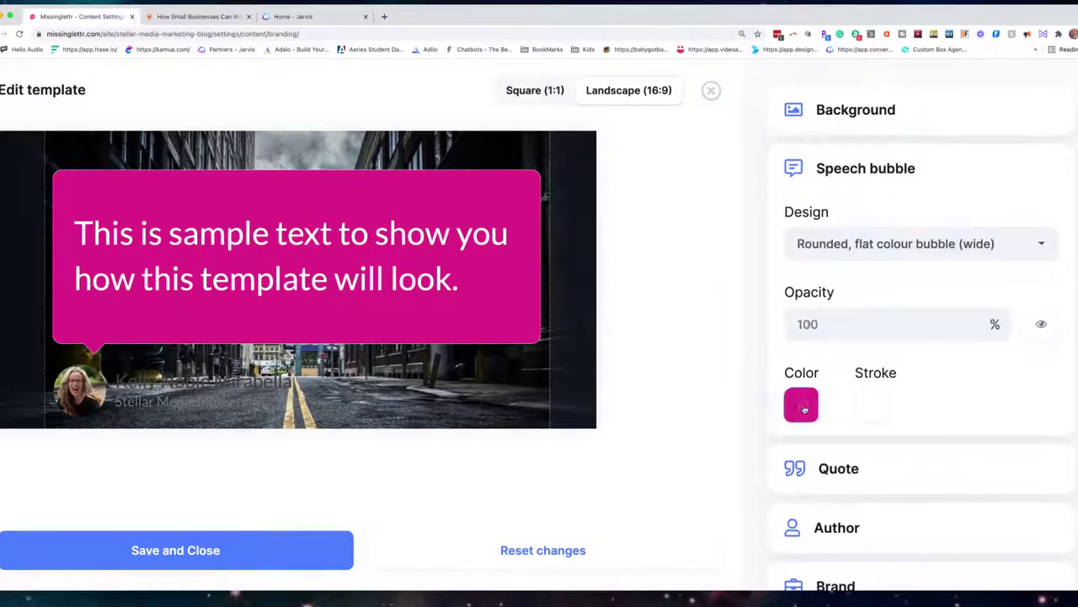
# Switch to Canva in a new browser tab and copy the yellow's hex code from the Baby Got Bot palette in the Brand Kit
pyautogui.click(801, 402)
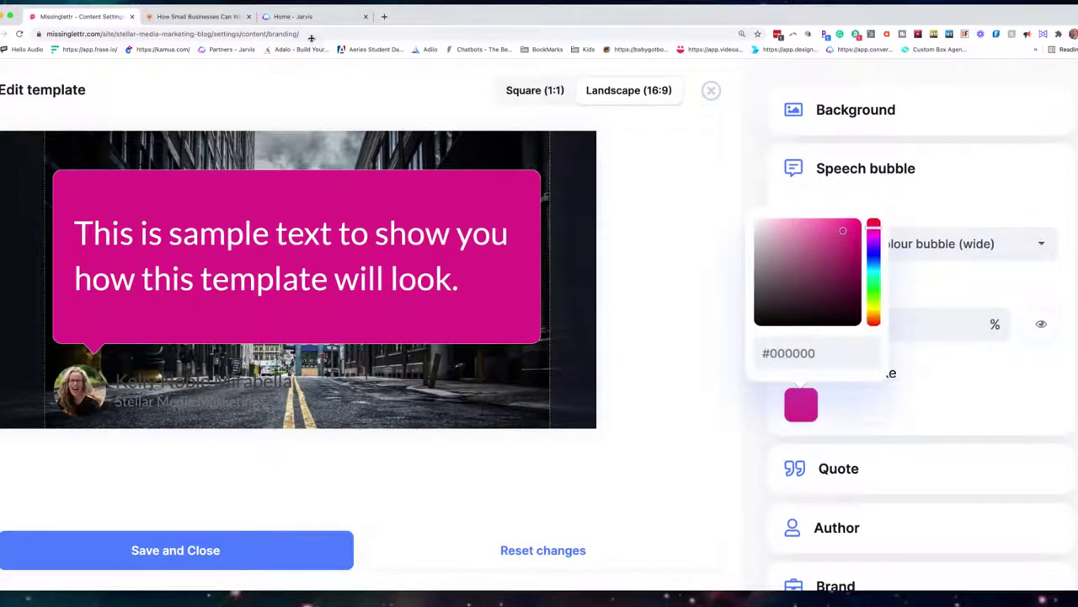
pyautogui.click(385, 17)
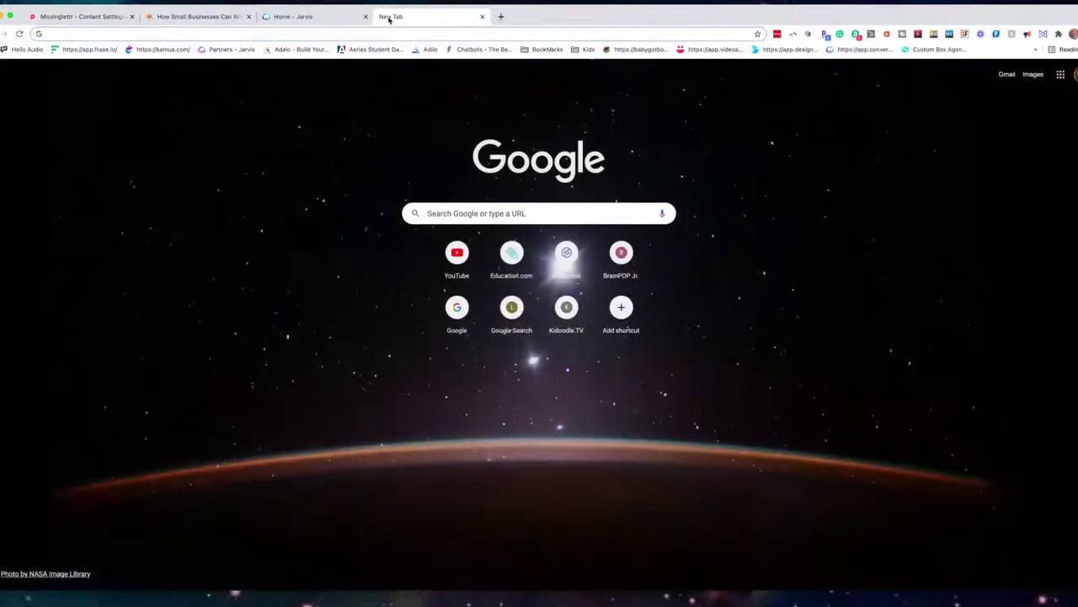
pyautogui.write('can')
pyautogui.press('Return')
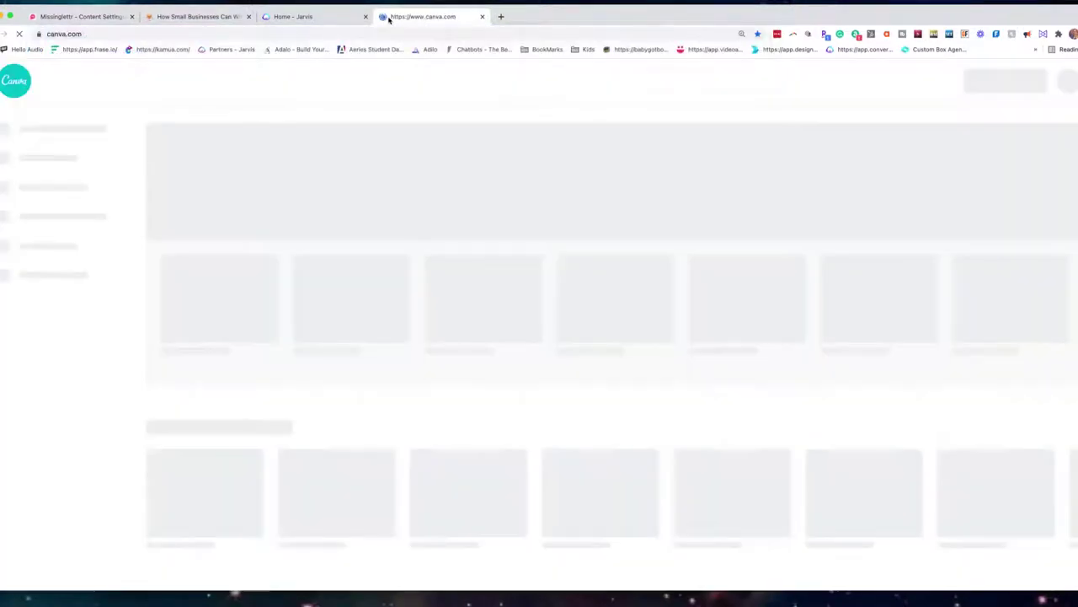
pyautogui.click(35, 252)
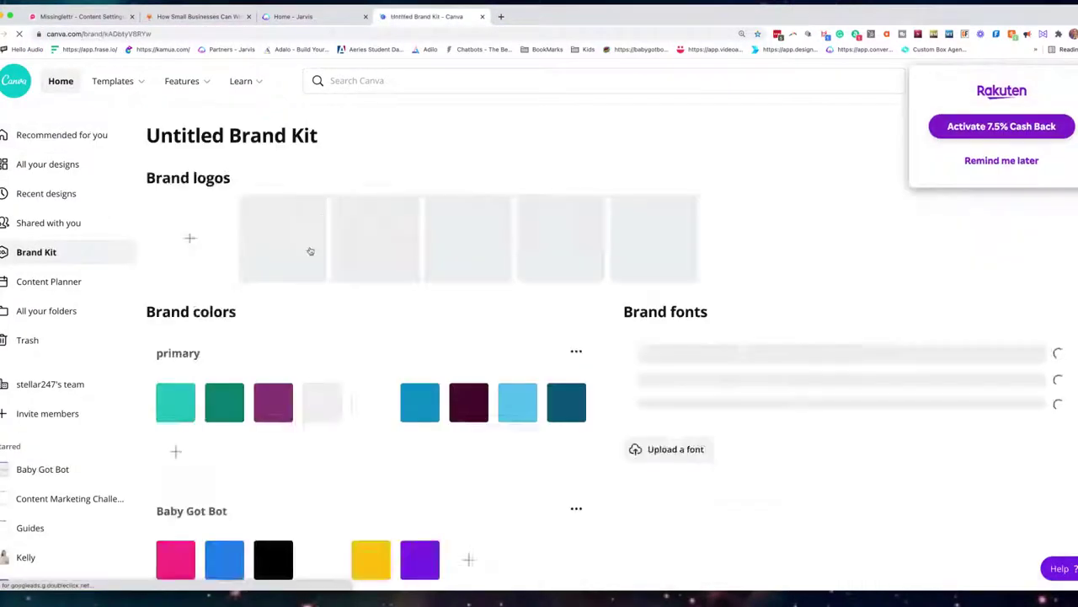
pyautogui.scroll(-5, 421, 396)
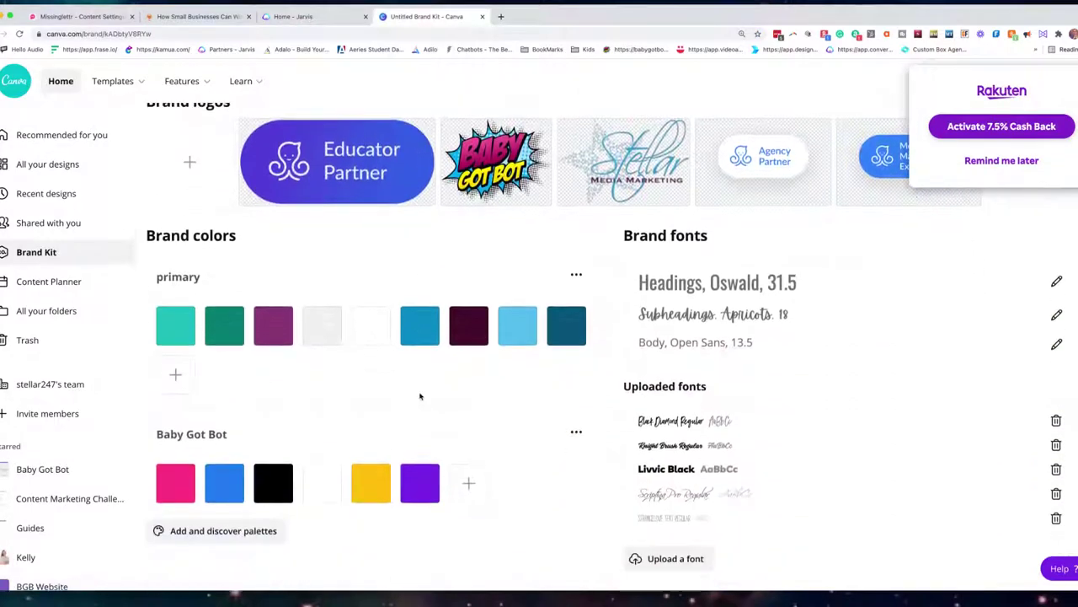
pyautogui.click(371, 484)
pyautogui.click(453, 427)
pyautogui.tripleClick(454, 427)
pyautogui.press('super+c')
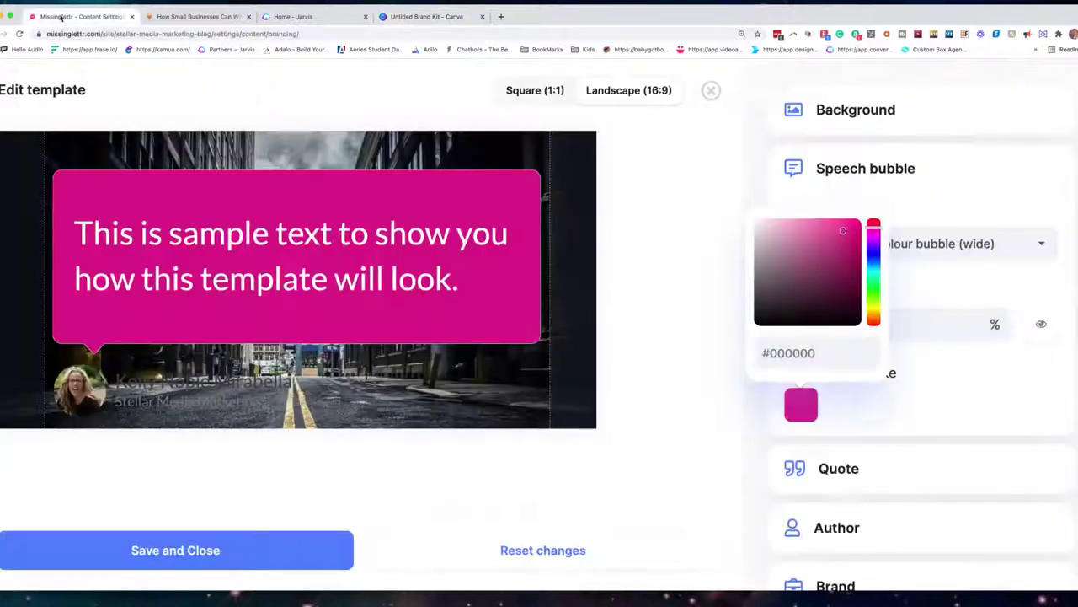
# Back in Missinglettr, set the template's speech bubble color to #FFC20E and its stroke to black
pyautogui.click(80, 16)
pyautogui.tripleClick(828, 358)
pyautogui.press('super+v')
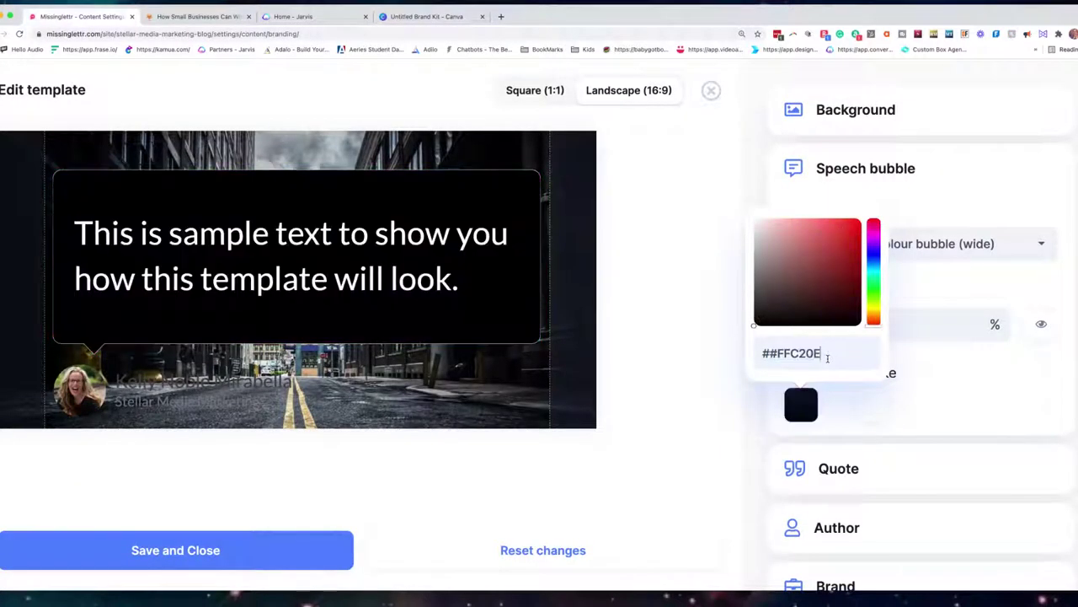
pyautogui.click(771, 353)
pyautogui.press('BackSpace')
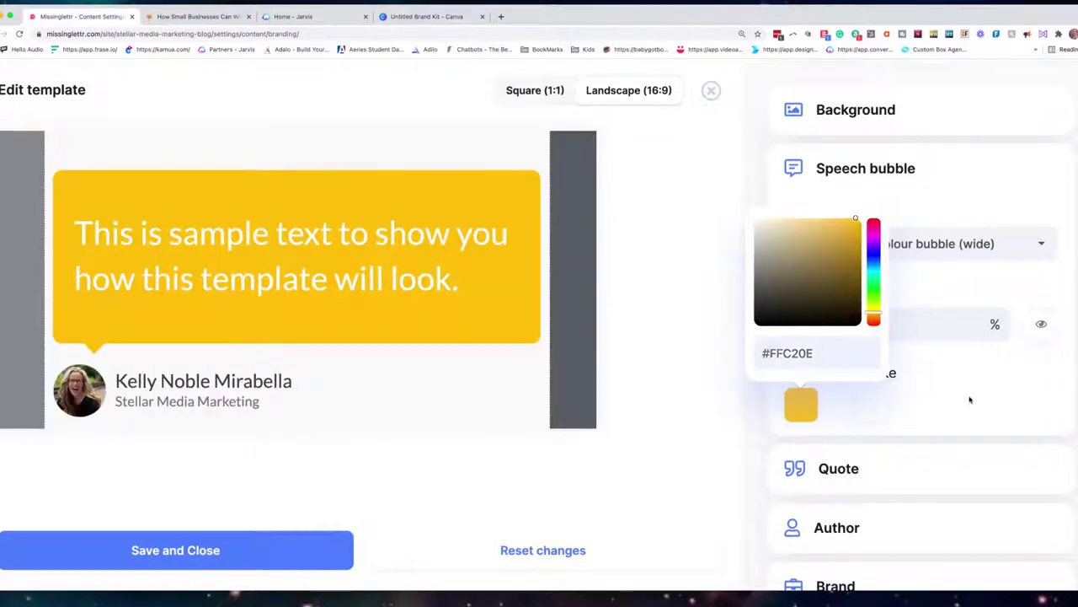
pyautogui.click(876, 408)
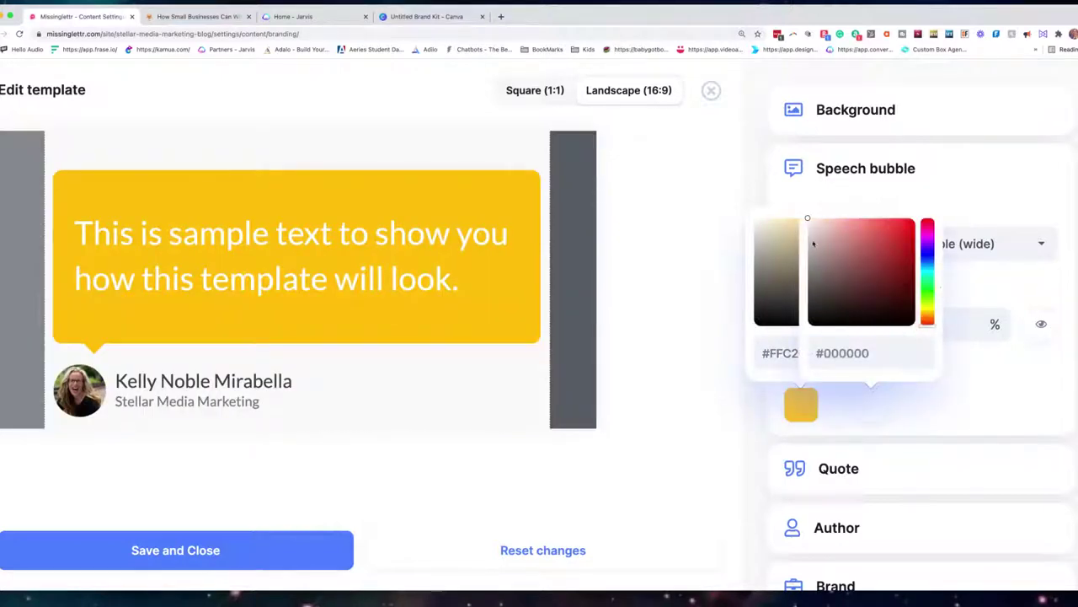
pyautogui.click(1001, 392)
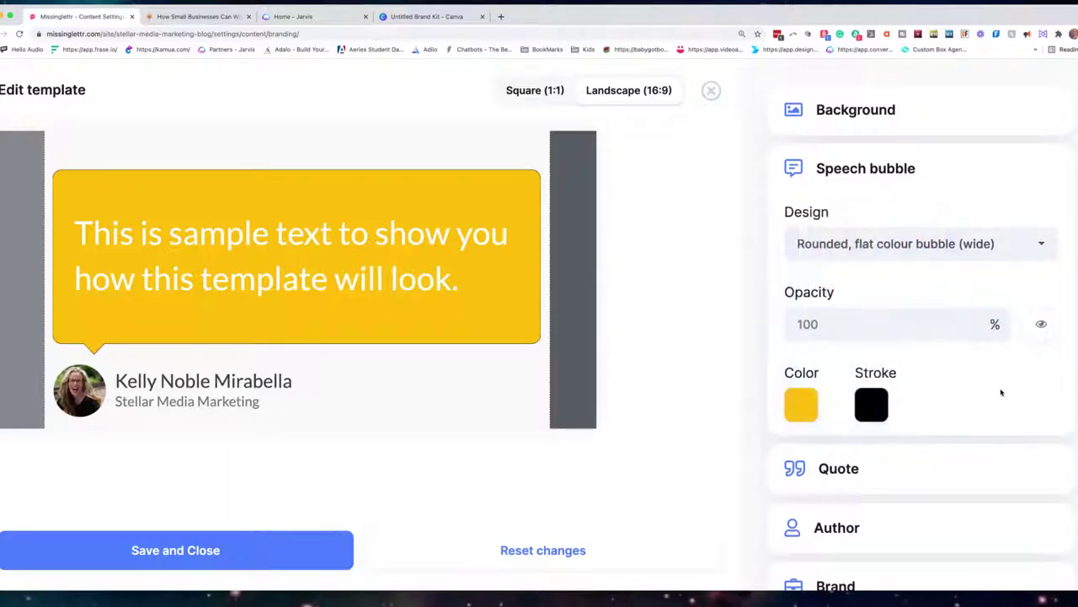
# Check the quote text's font, size and alignment options, keeping Lato as the font family
pyautogui.click(453, 284)
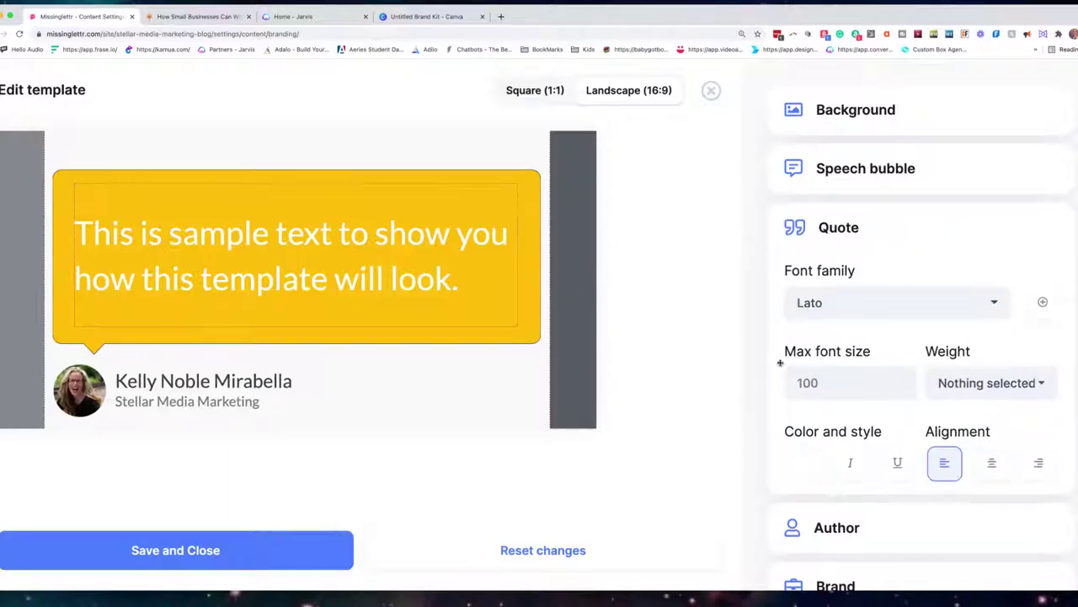
pyautogui.scroll(-1, 780, 364)
pyautogui.click(991, 262)
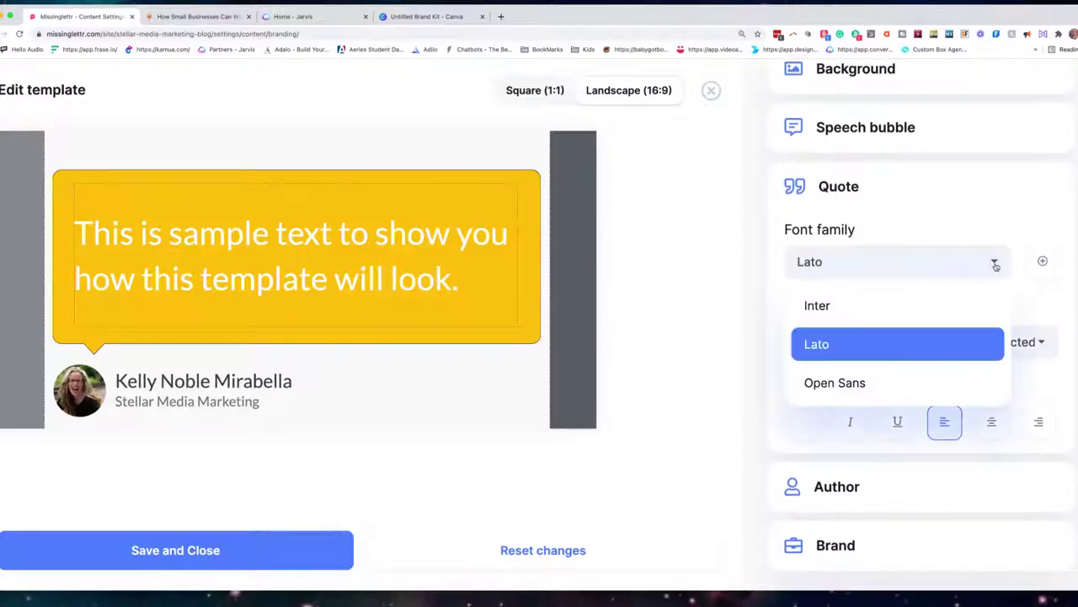
pyautogui.click(851, 348)
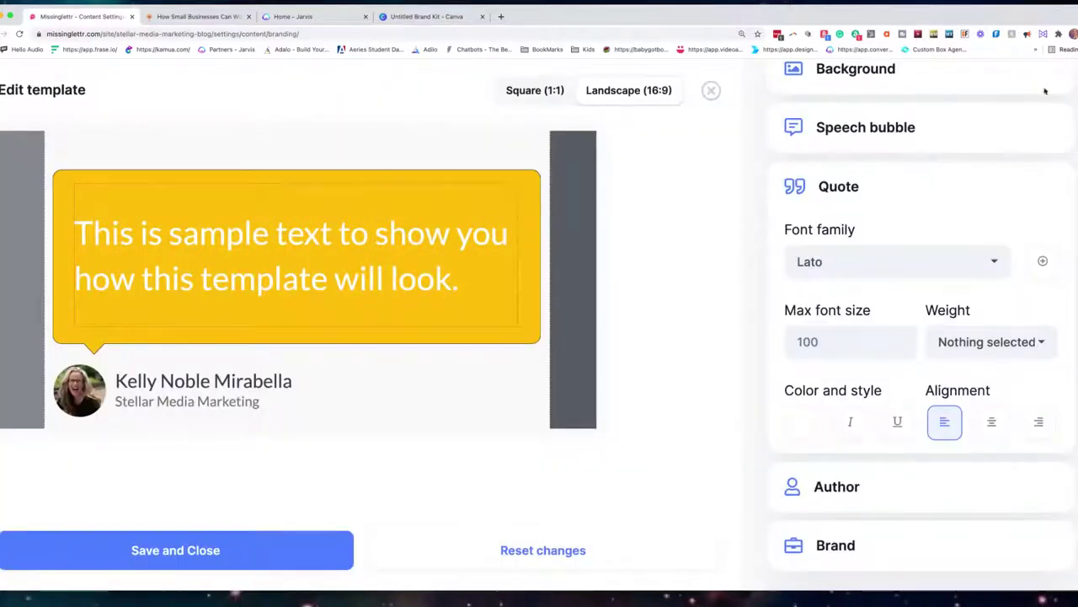
pyautogui.scroll(-1, 889, 292)
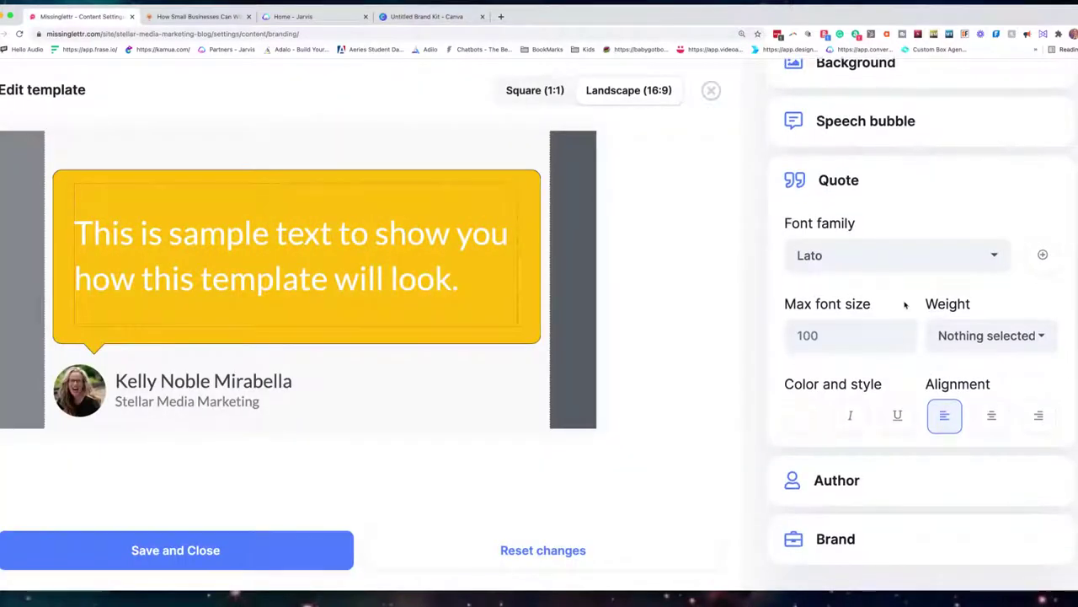
# Review the author options, try the Square and Rounded profile image styles, and set the style back to Circle
pyautogui.click(855, 479)
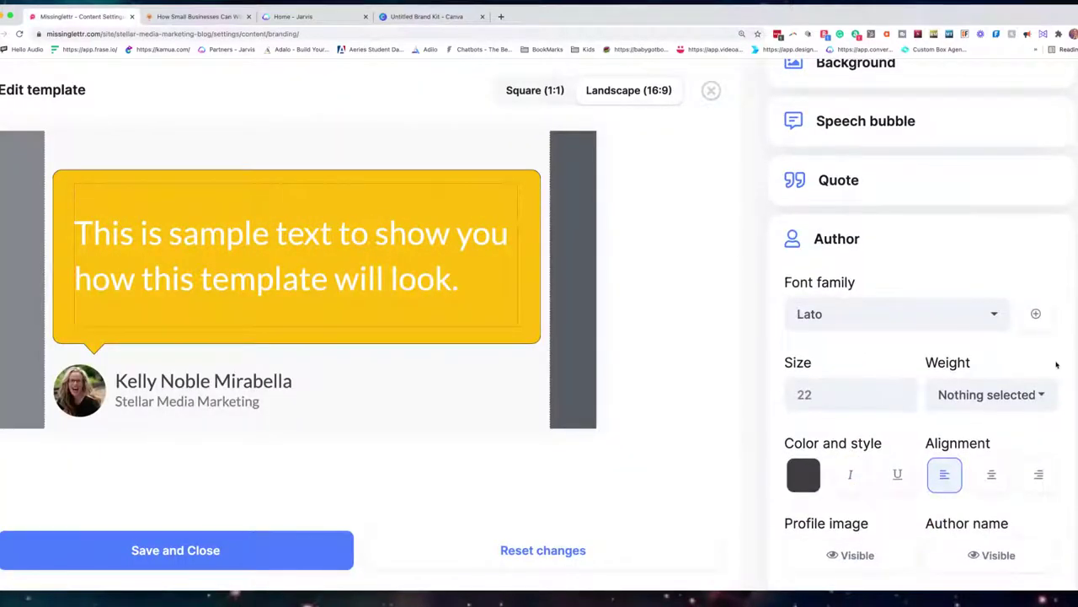
pyautogui.scroll(-2, 800, 434)
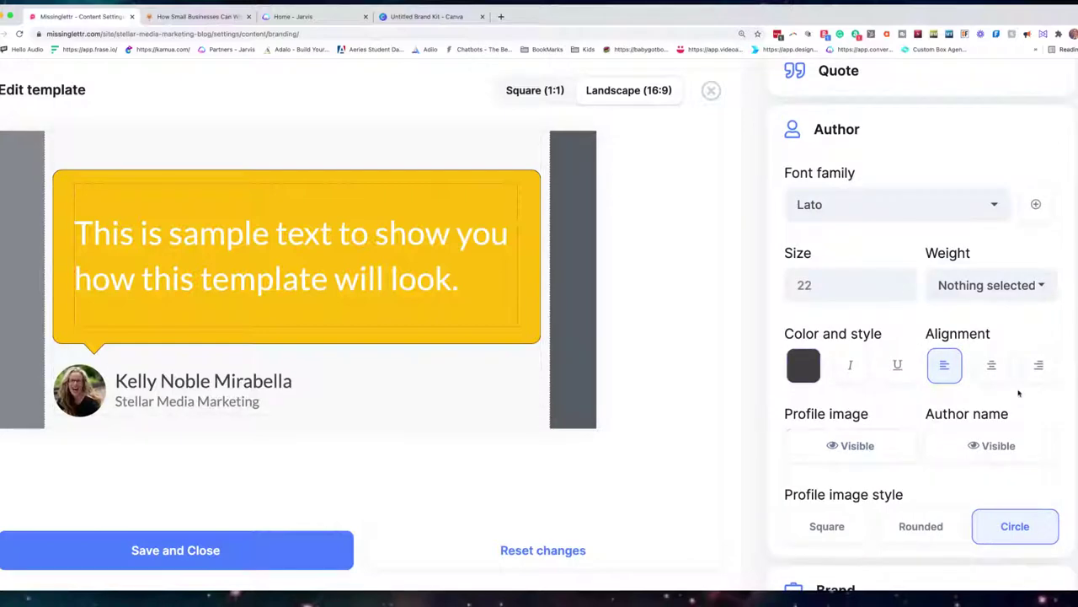
pyautogui.scroll(-1, 838, 523)
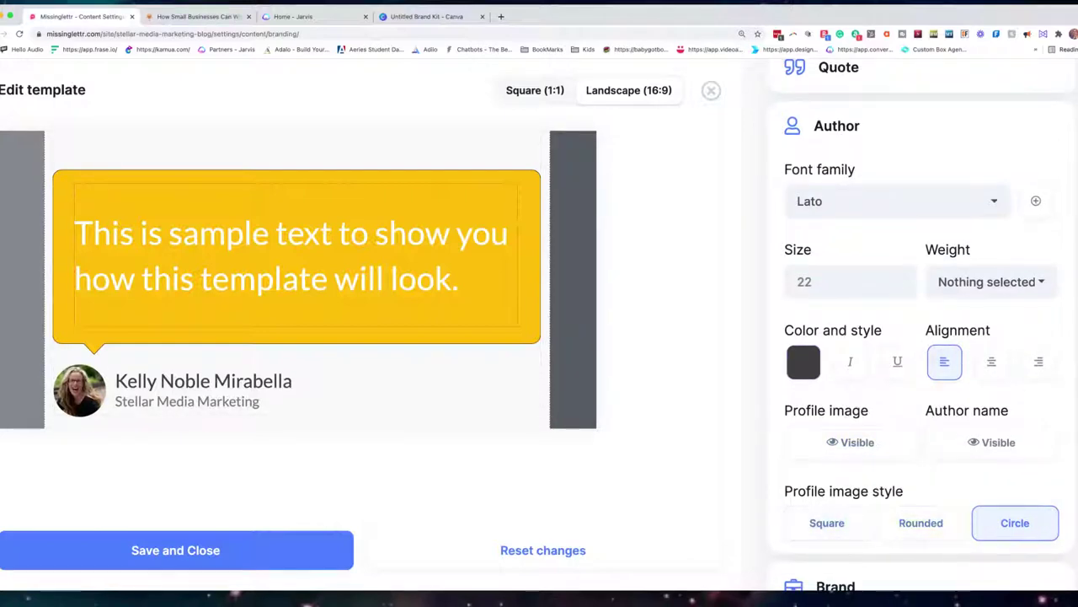
pyautogui.click(816, 523)
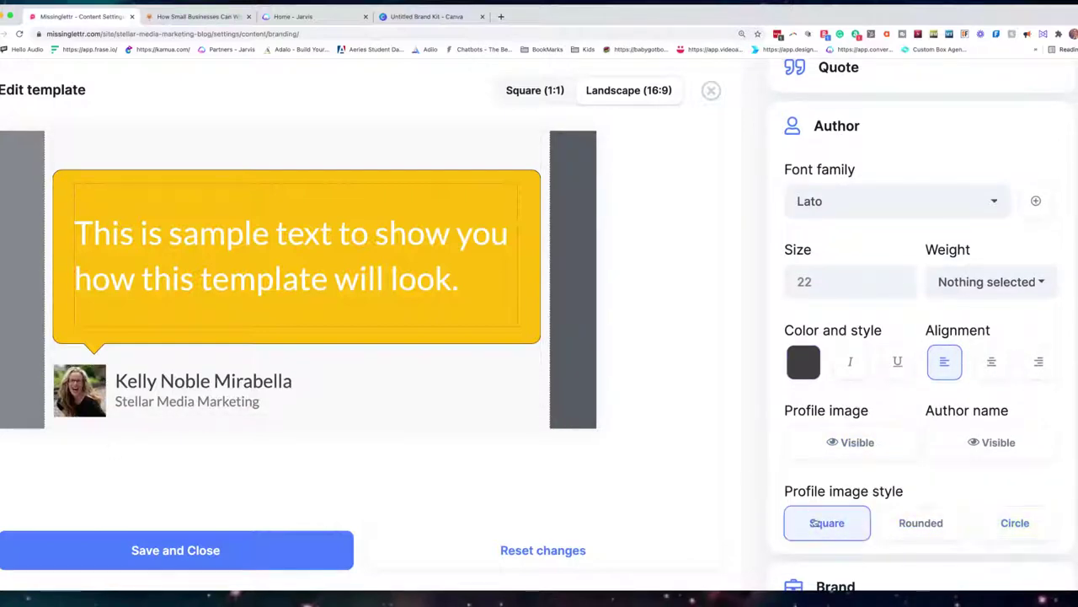
pyautogui.click(922, 525)
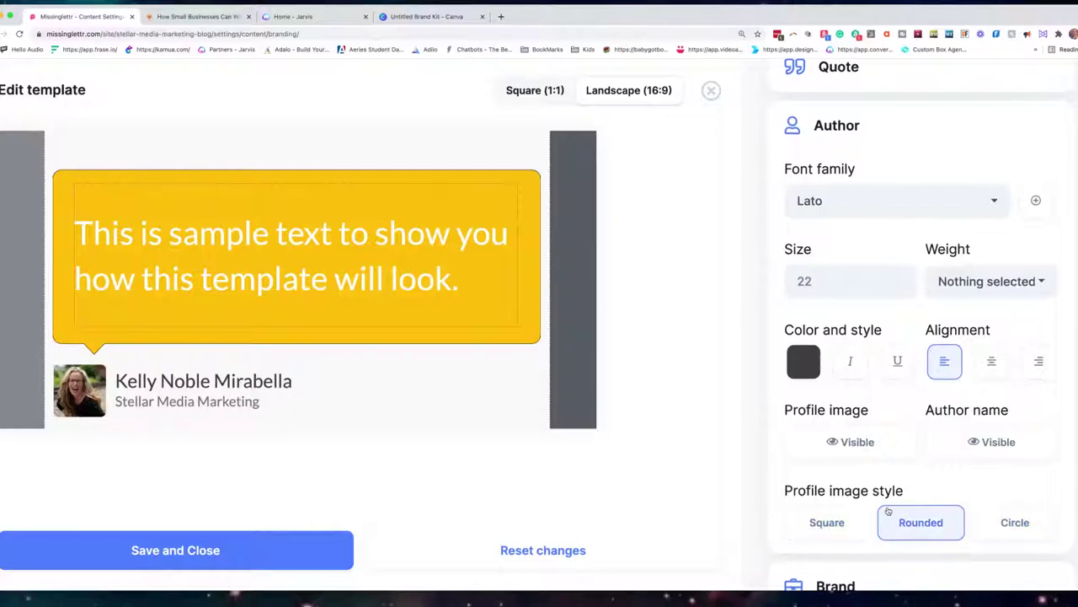
pyautogui.click(1028, 522)
pyautogui.scroll(-1, 996, 481)
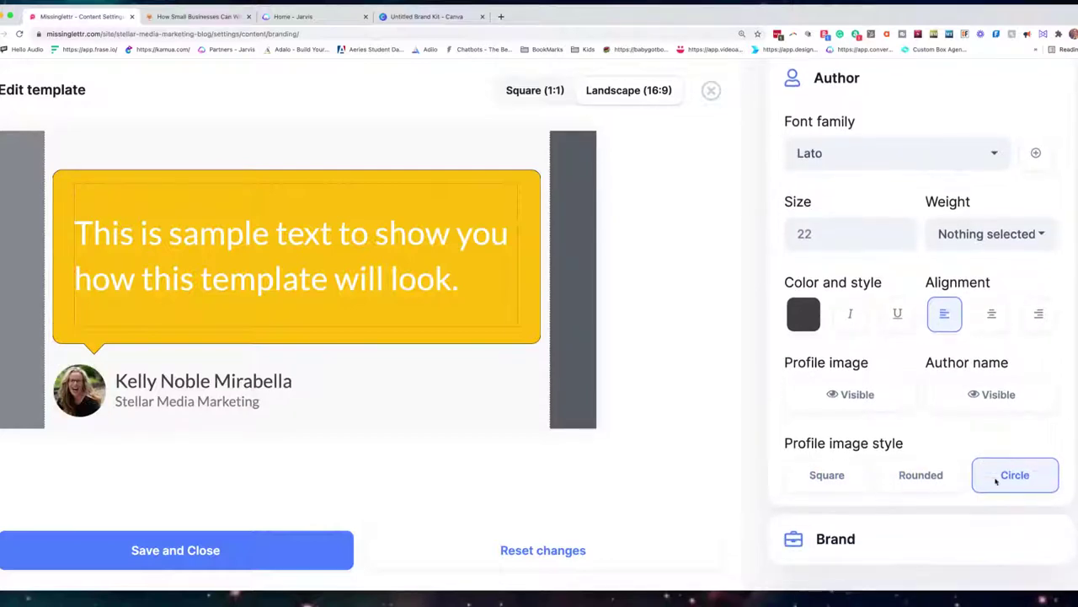
# Check the brand text options, save and close the template, and look at the theme views offered without switching
pyautogui.click(855, 535)
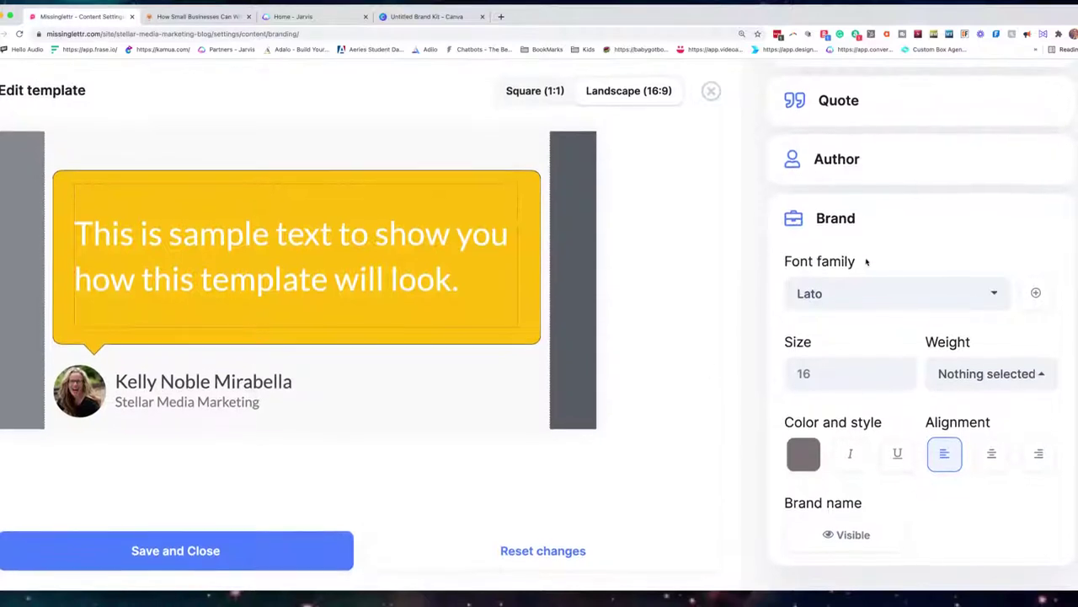
pyautogui.click(246, 563)
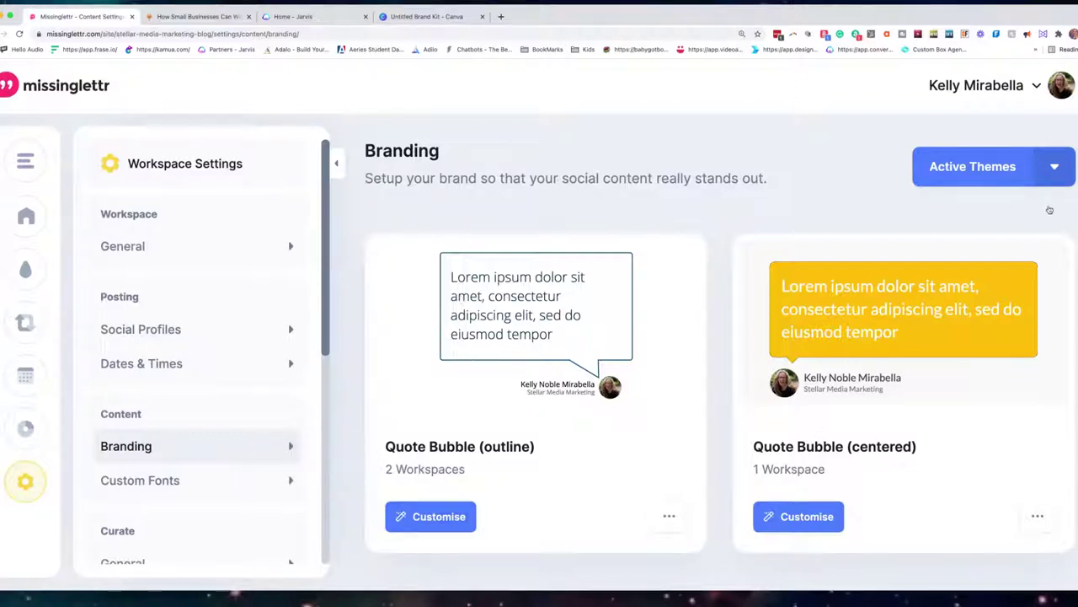
pyautogui.click(1045, 168)
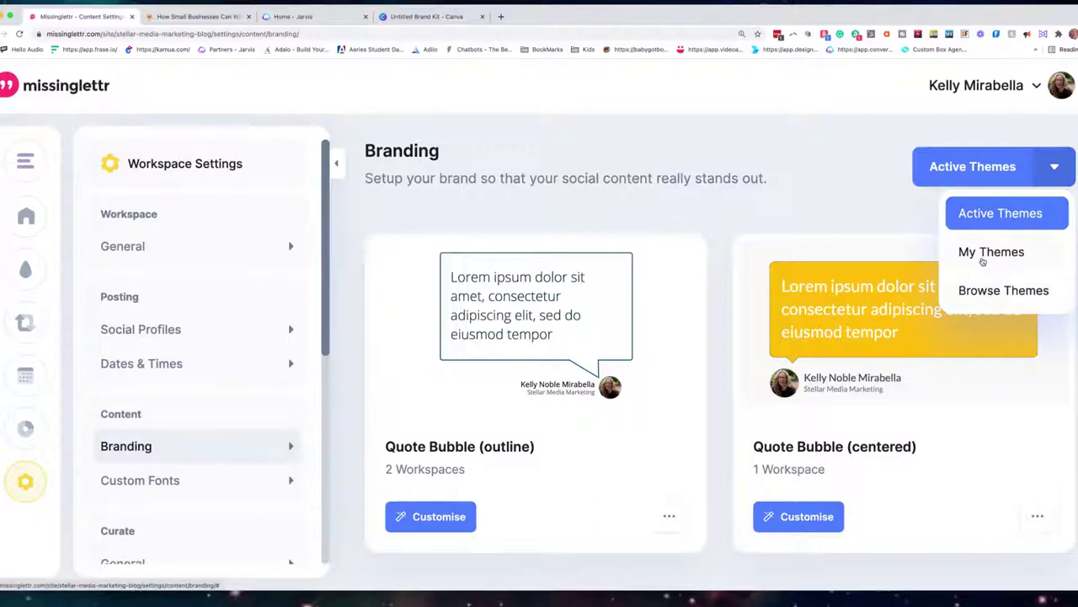
pyautogui.click(830, 211)
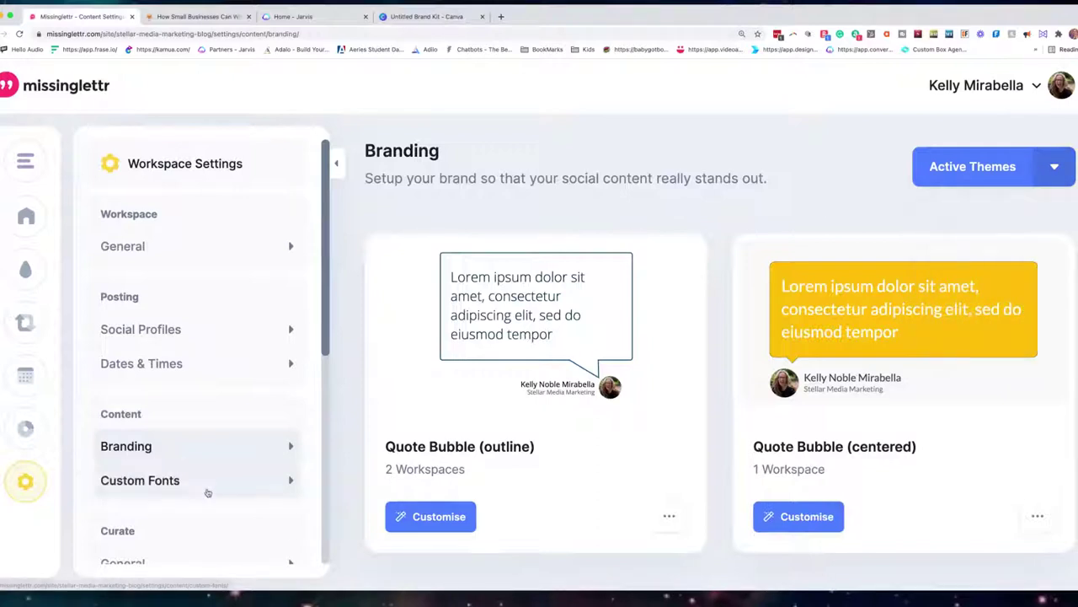
# View the Custom Fonts settings and open the general settings for Curate
pyautogui.click(175, 482)
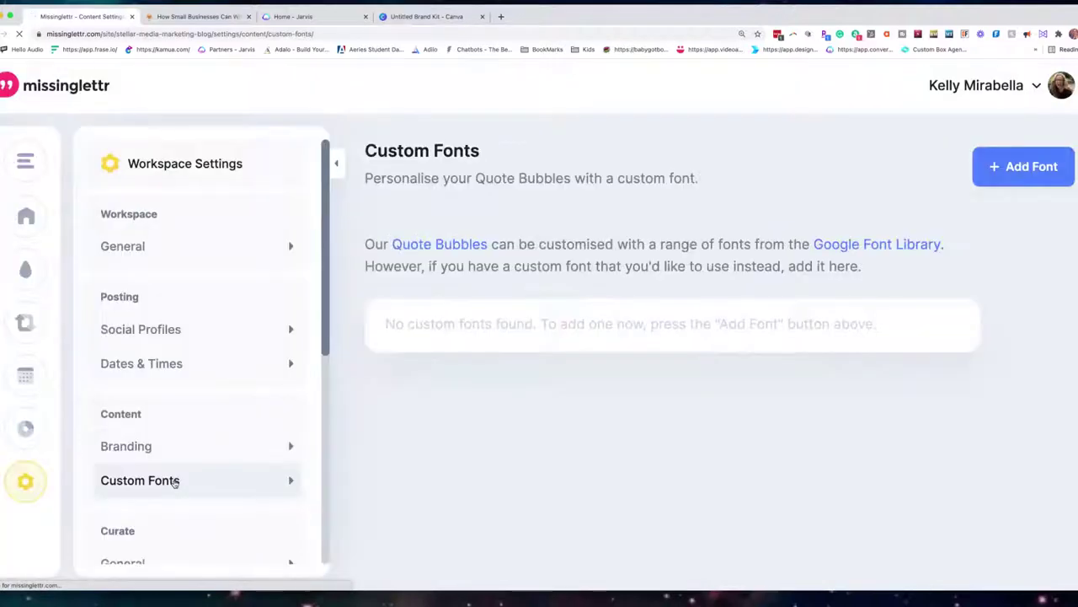
pyautogui.scroll(-2, 152, 489)
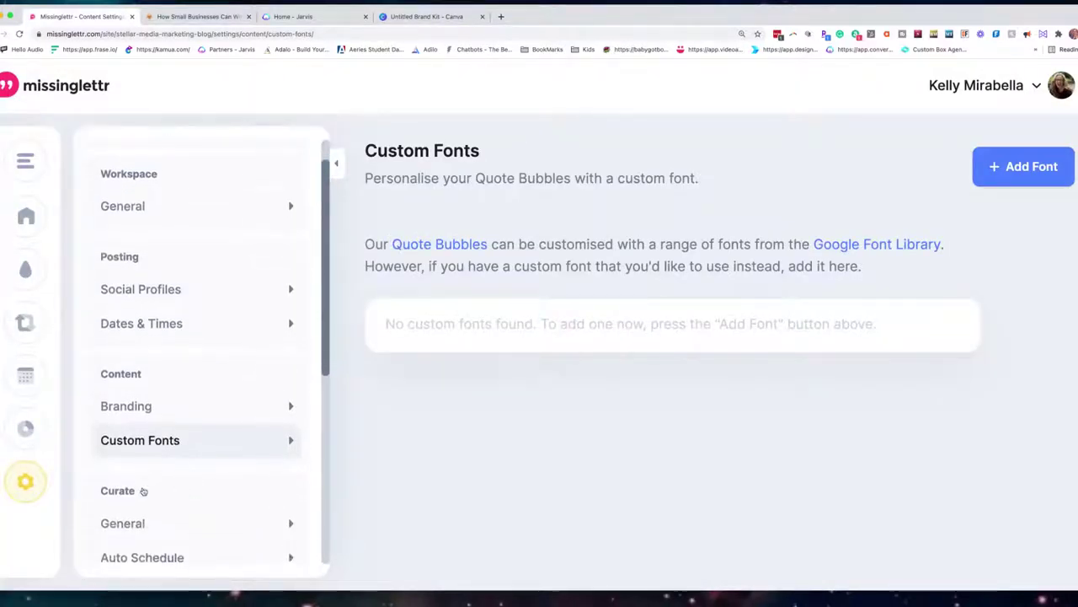
pyautogui.scroll(-1, 135, 499)
pyautogui.click(137, 487)
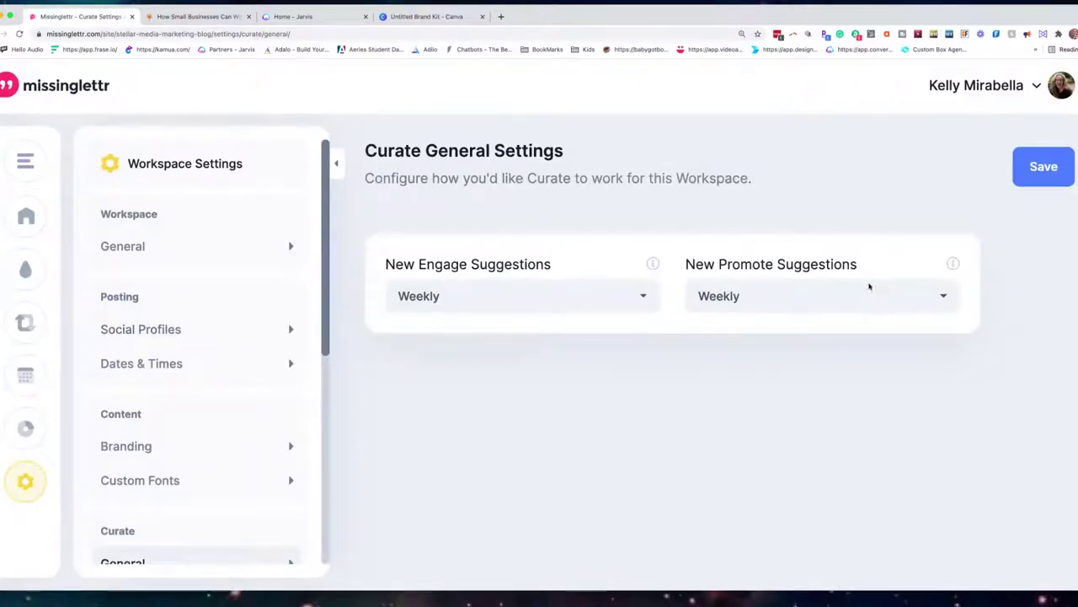
# Open the Auto Schedule settings for Curate and look over the auto-scheduling options
pyautogui.scroll(-3, 194, 480)
pyautogui.click(139, 497)
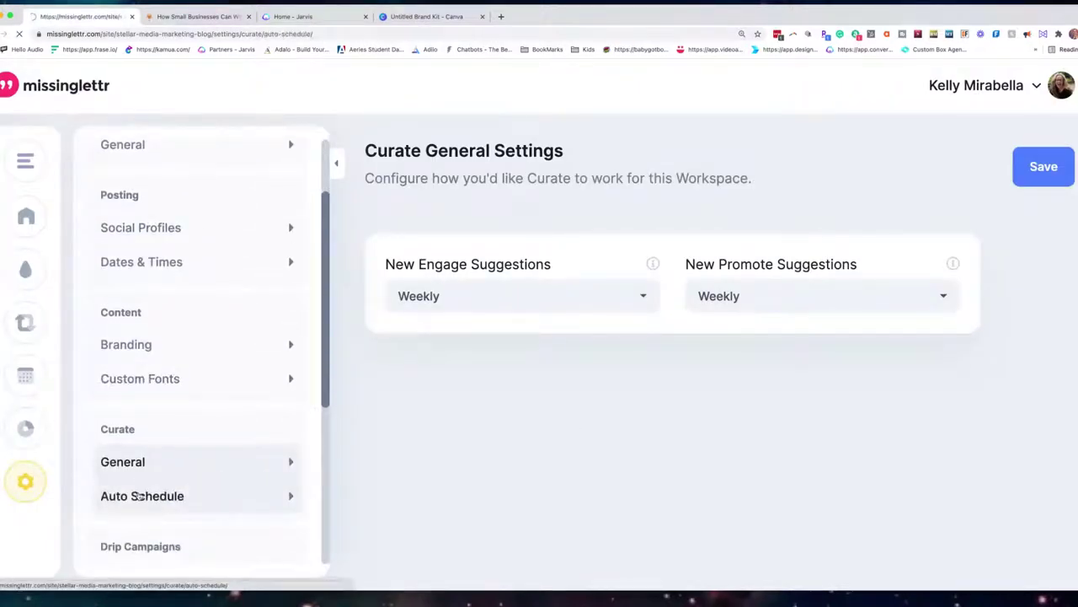
pyautogui.scroll(-4, 174, 479)
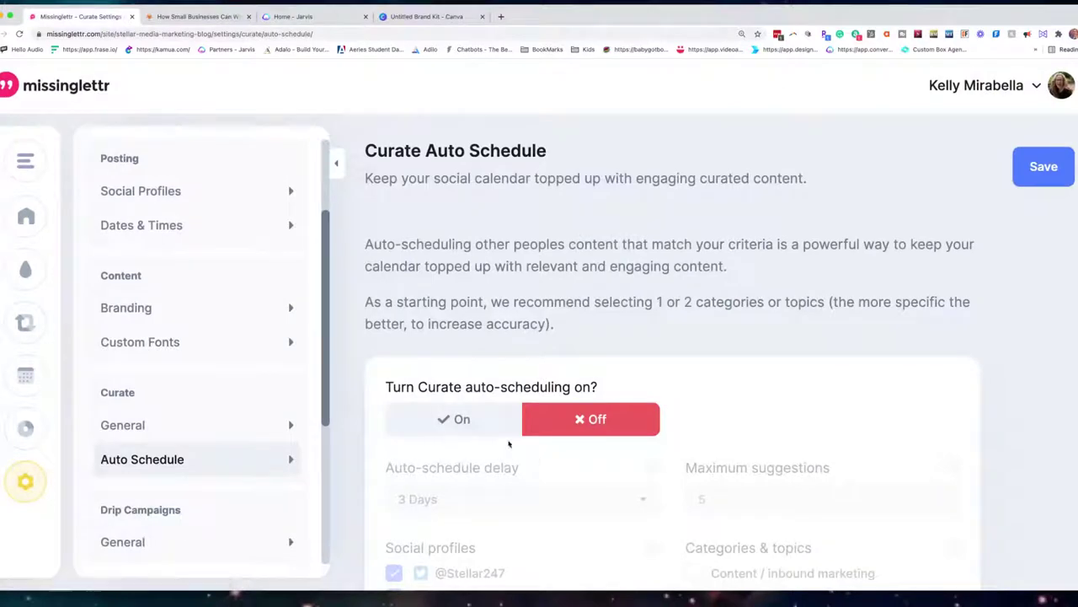
# Open the Drip Campaigns general settings and review the hashtag, media type, UTM, social profile and default hashtag options
pyautogui.scroll(-3, 142, 428)
pyautogui.click(137, 441)
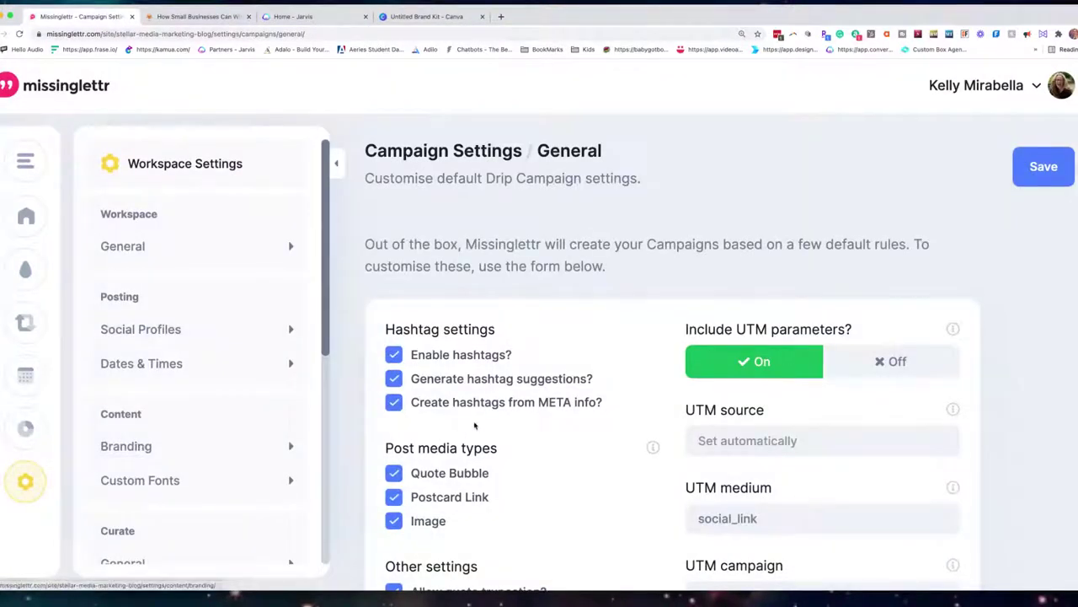
pyautogui.scroll(-3, 475, 416)
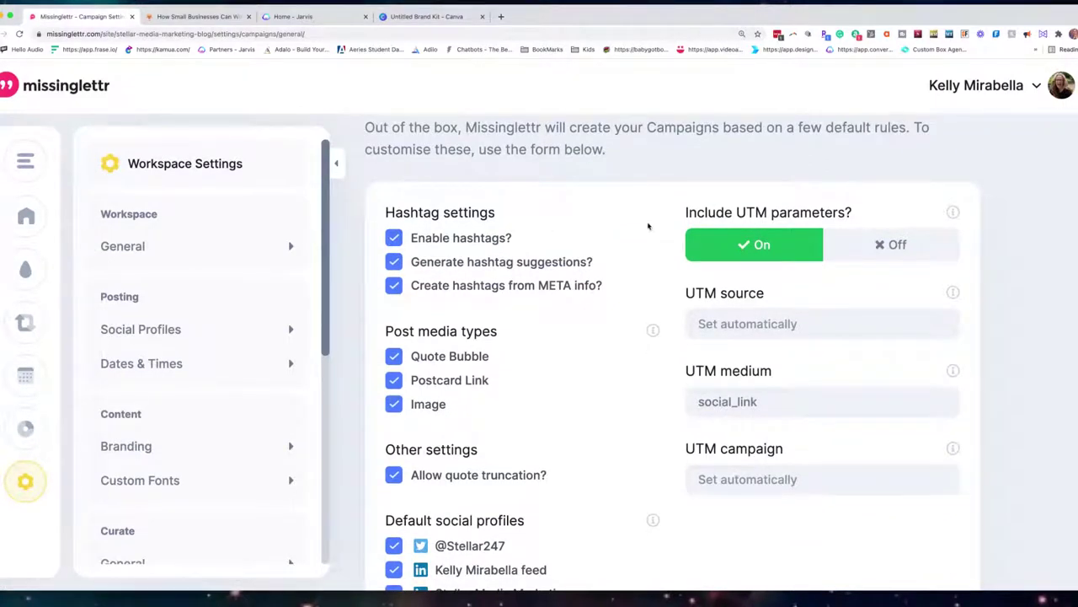
pyautogui.scroll(-2, 572, 322)
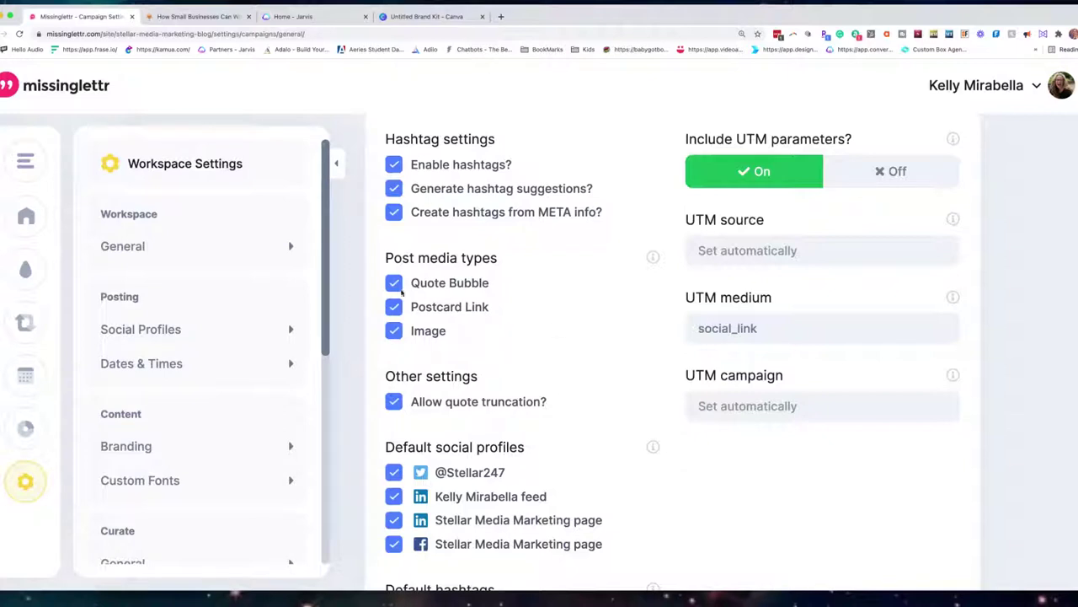
pyautogui.scroll(-2, 556, 327)
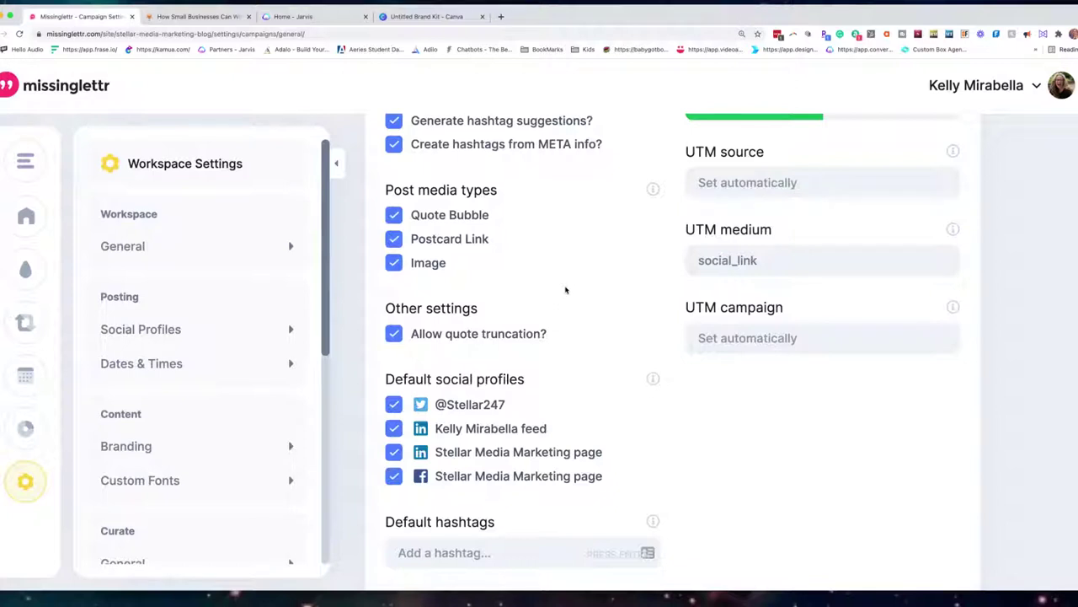
pyautogui.scroll(-2, 549, 346)
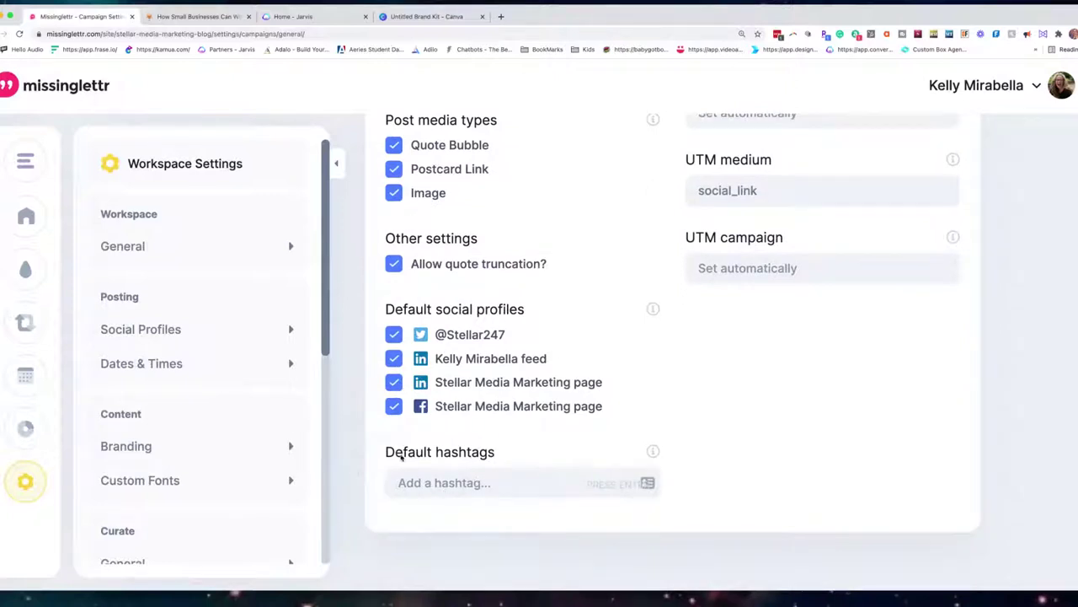
# Open the Drip Campaign content sources and start connecting a YouTube channel as a new source
pyautogui.scroll(-5, 118, 410)
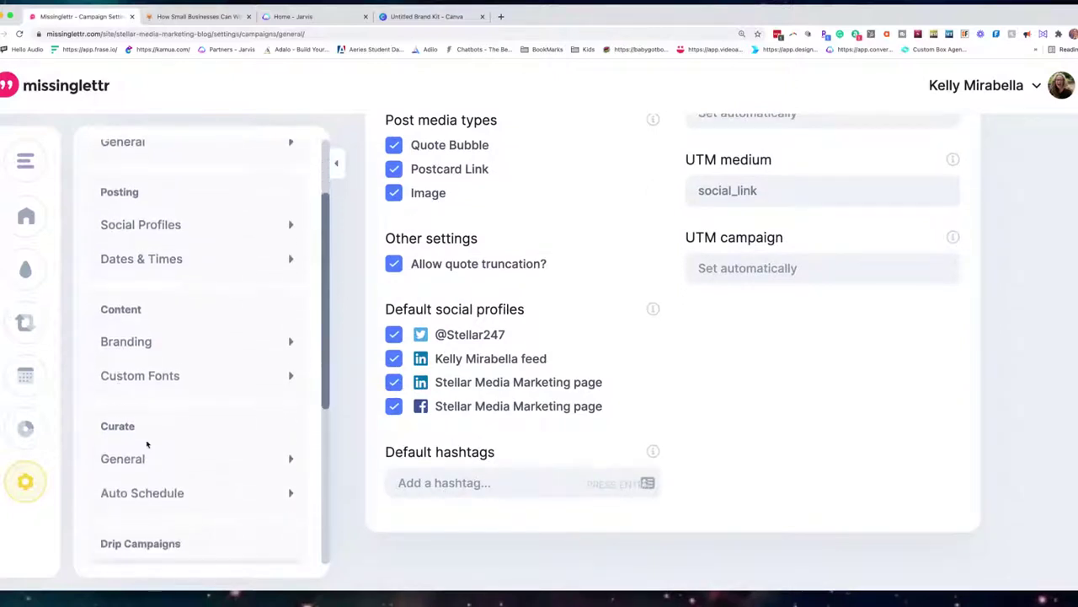
pyautogui.click(157, 469)
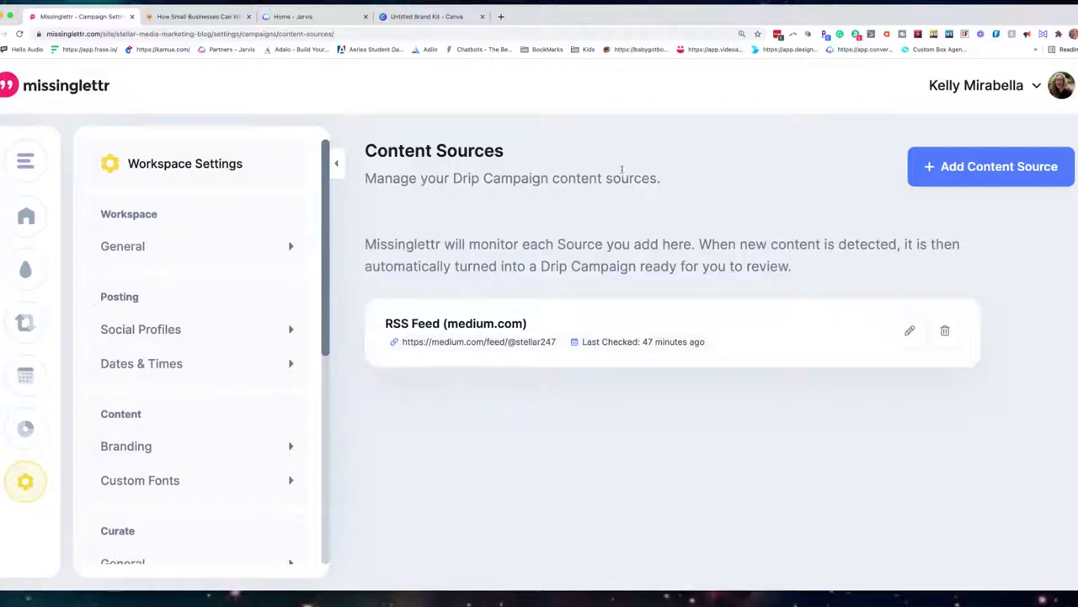
pyautogui.click(994, 166)
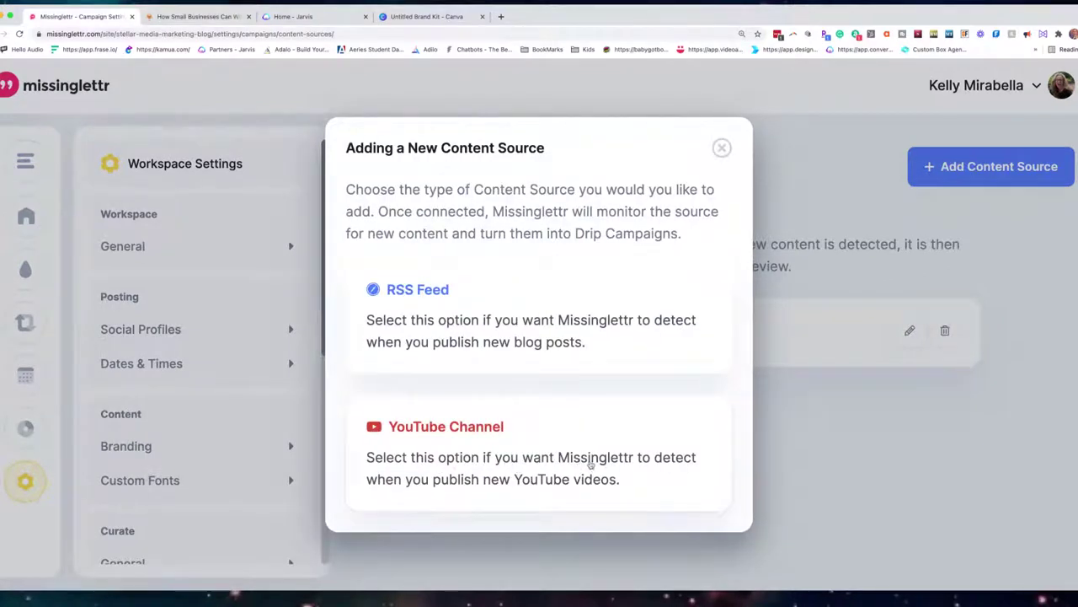
pyautogui.click(533, 463)
pyautogui.click(419, 399)
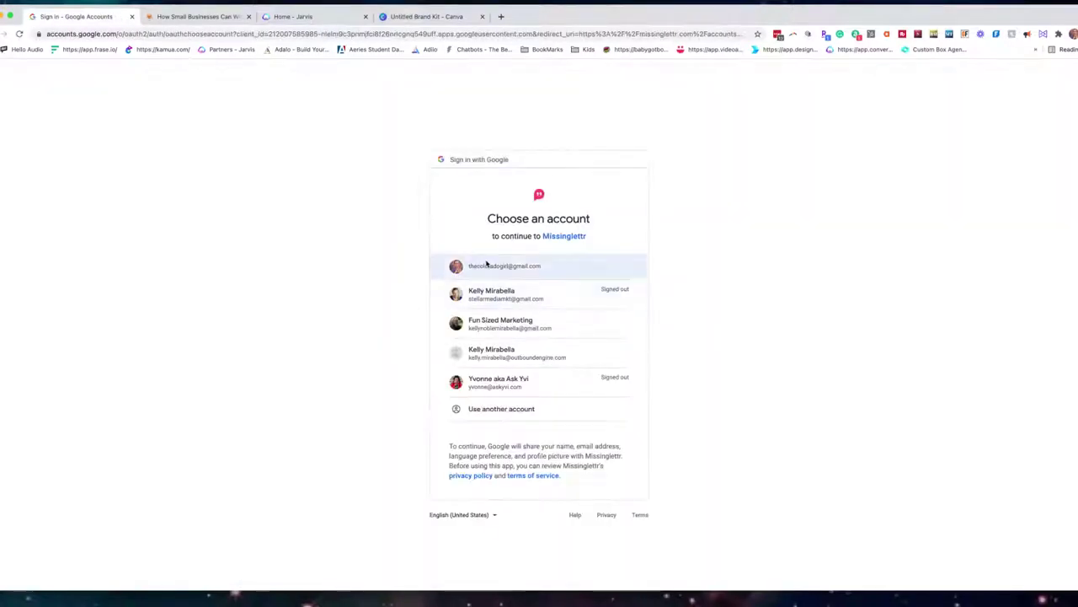
# Authorise Missinglettr with the first listed Google account and add its Baby Got Bot YouTube channel as the monitored source
pyautogui.click(486, 265)
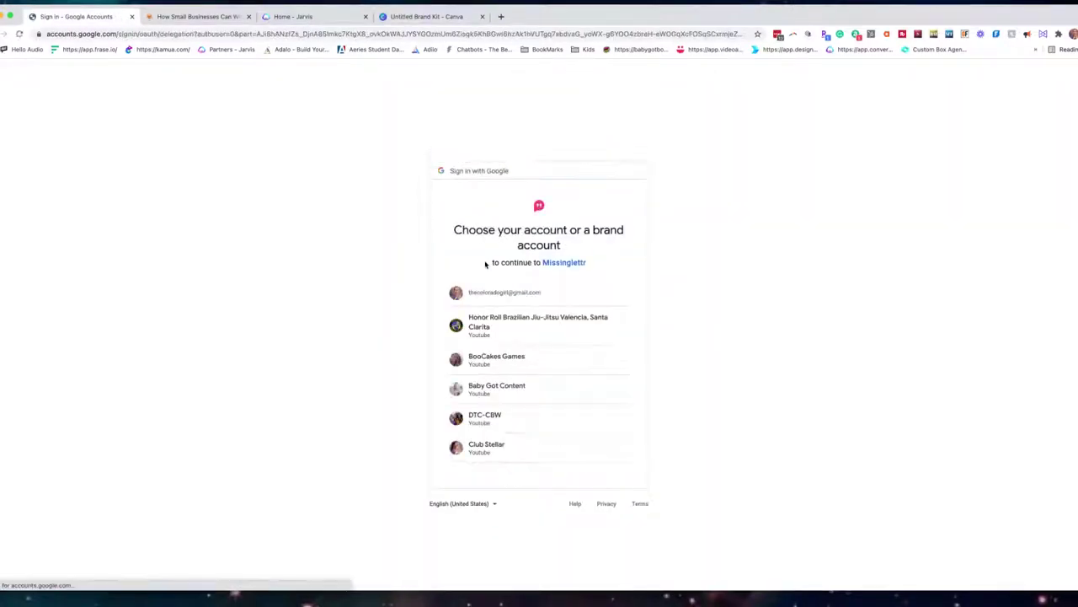
pyautogui.click(487, 294)
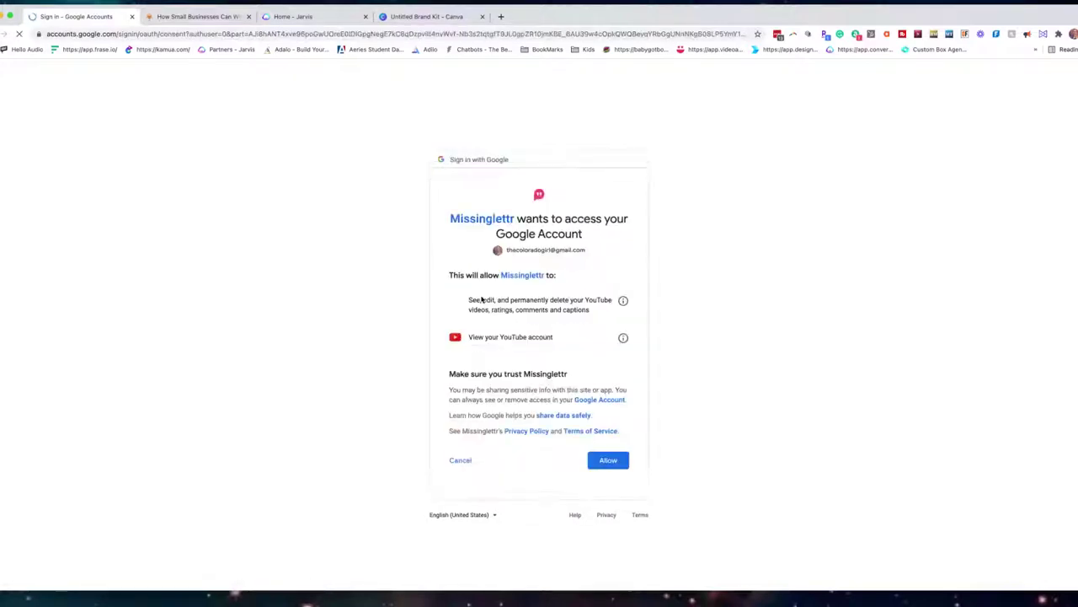
pyautogui.click(608, 460)
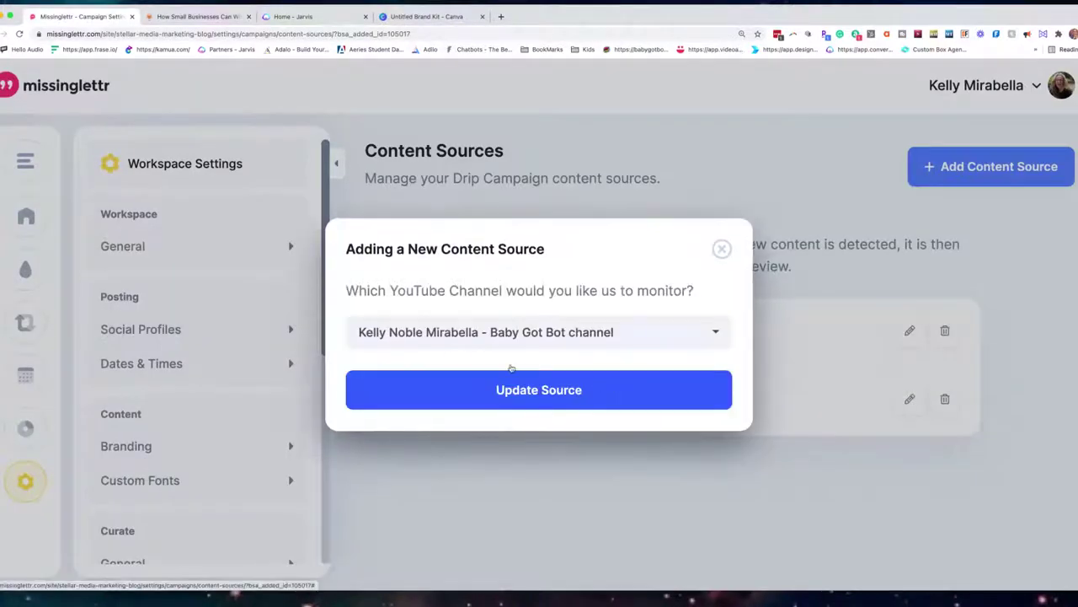
pyautogui.click(556, 393)
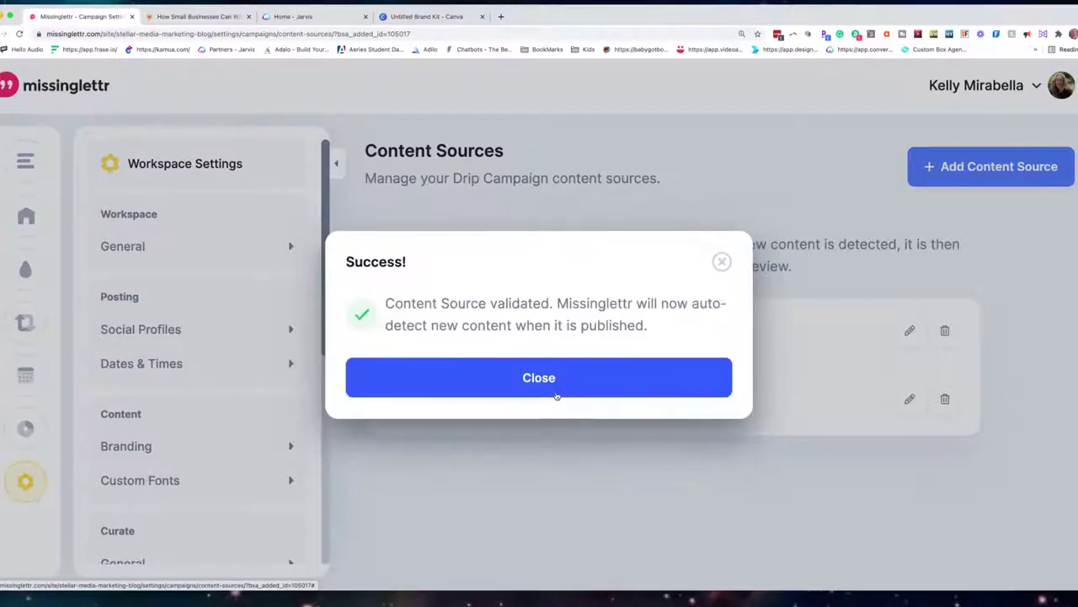
pyautogui.click(609, 378)
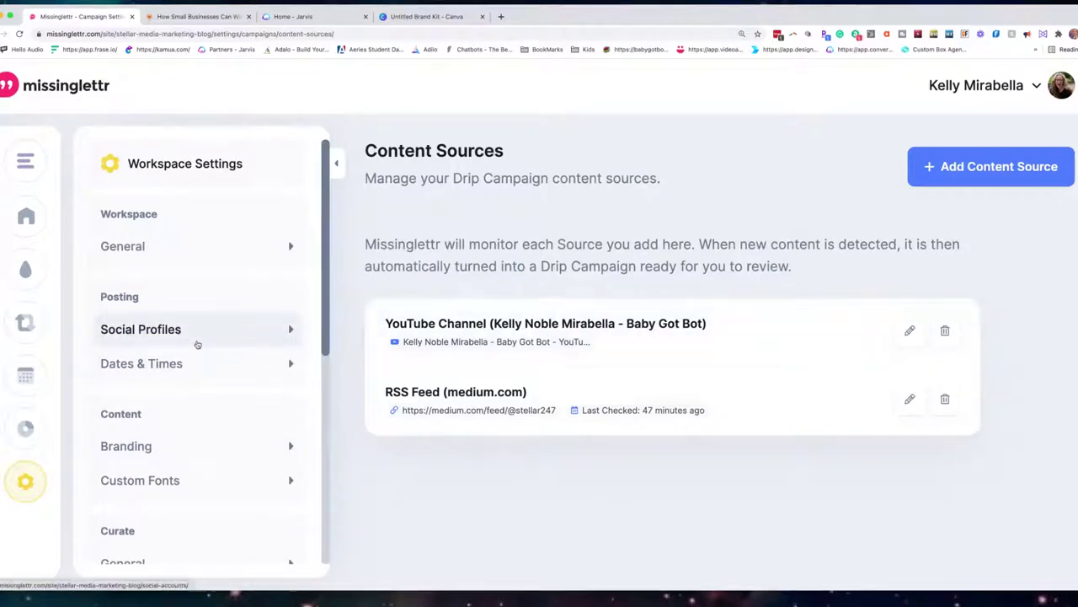
# Open the URL Shortener settings for Drip Campaigns and look over the available shortening services
pyautogui.scroll(-5, 197, 344)
pyautogui.scroll(-2, 197, 344)
pyautogui.click(186, 428)
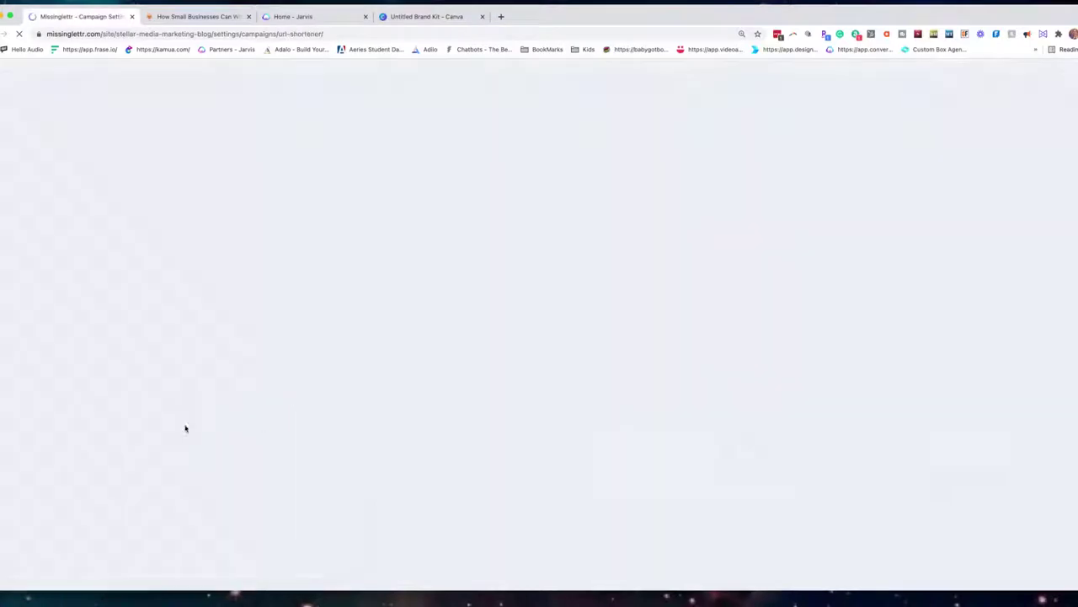
pyautogui.scroll(-3, 423, 384)
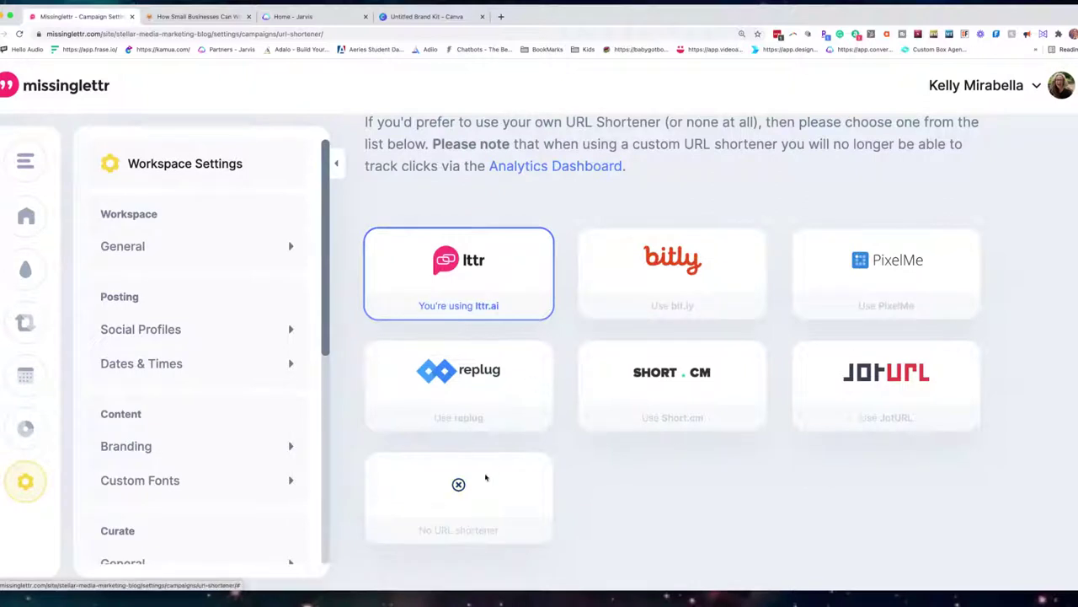
# Open the Schedule Templates settings and review the campaign durations and post frequencies offered
pyautogui.scroll(-5, 169, 448)
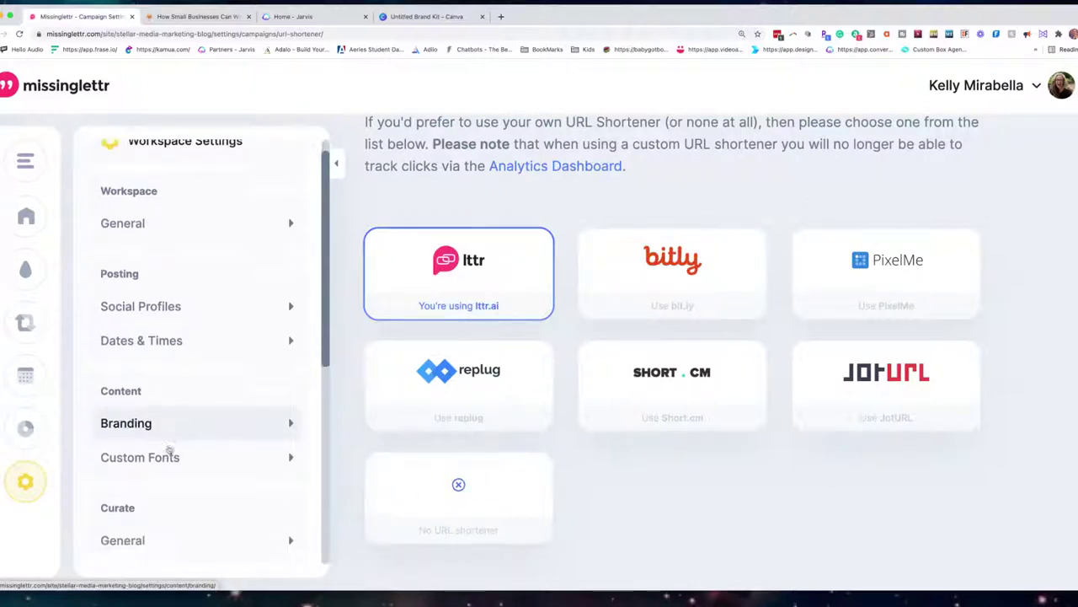
pyautogui.scroll(-3, 168, 449)
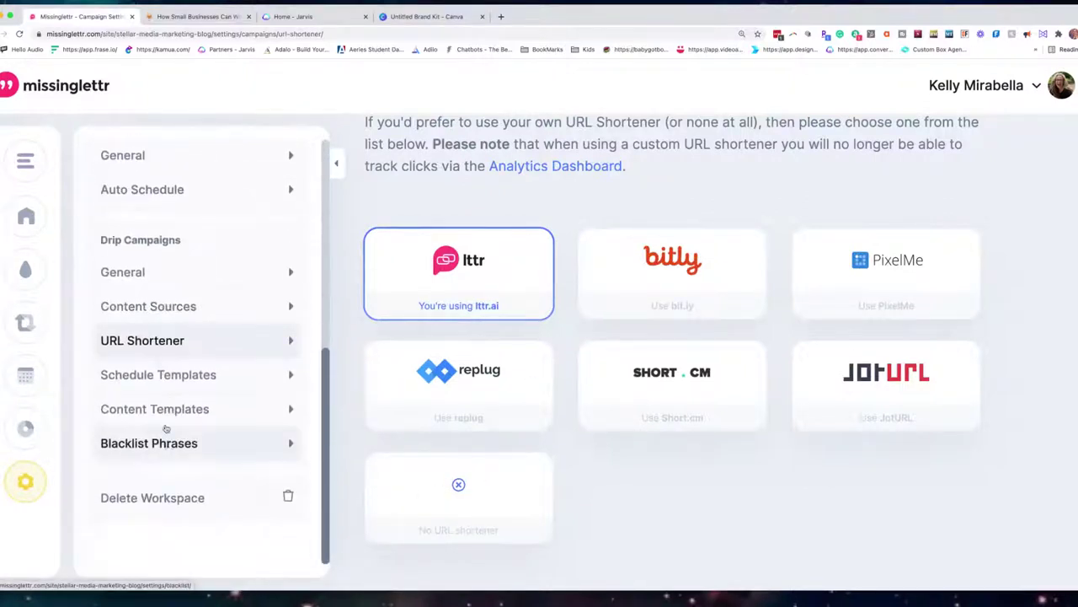
pyautogui.click(187, 376)
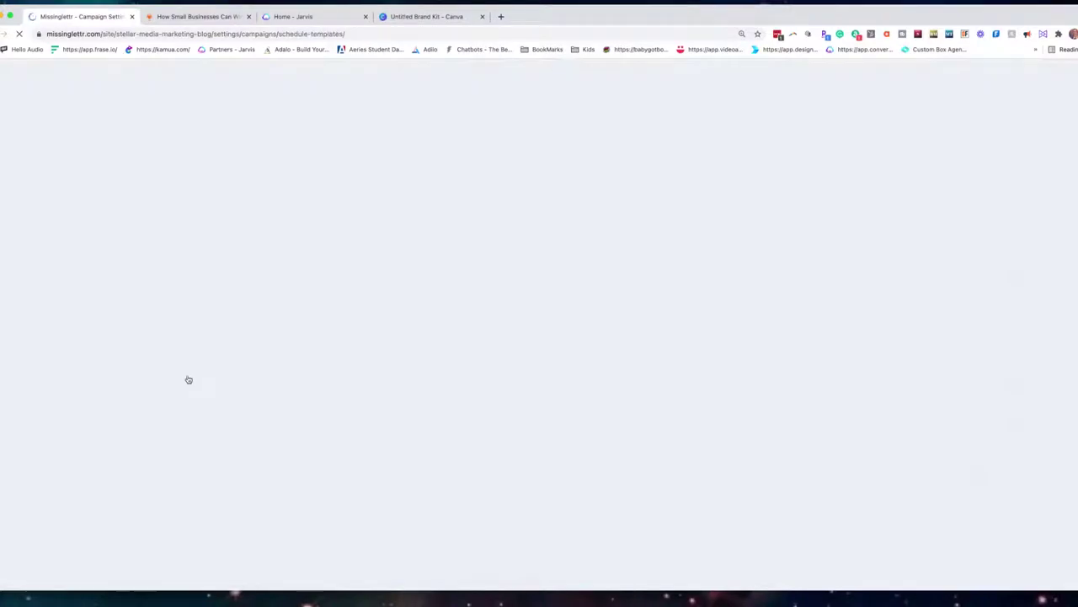
pyautogui.scroll(-1, 566, 407)
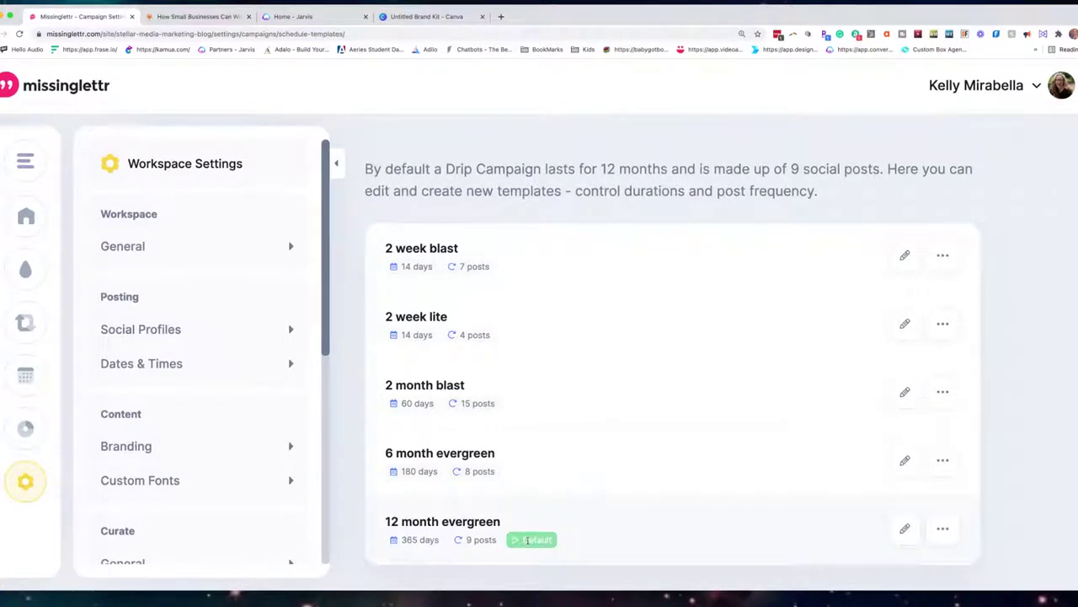
# Review the Content Templates used for social posts, and view the Blacklist Phrases settings
pyautogui.scroll(-5, 244, 396)
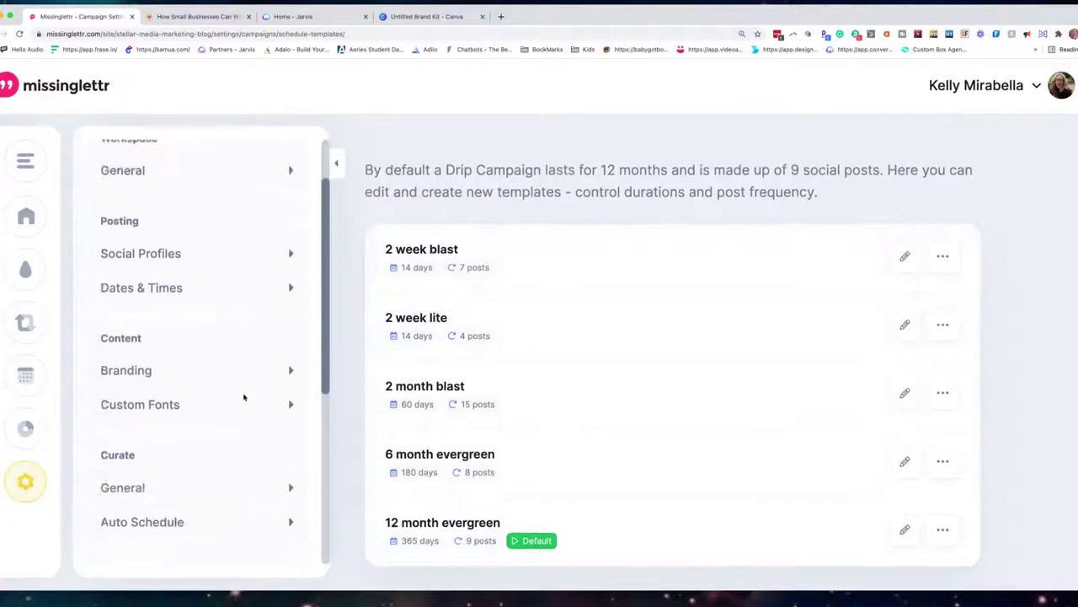
pyautogui.scroll(-2, 244, 396)
pyautogui.click(192, 428)
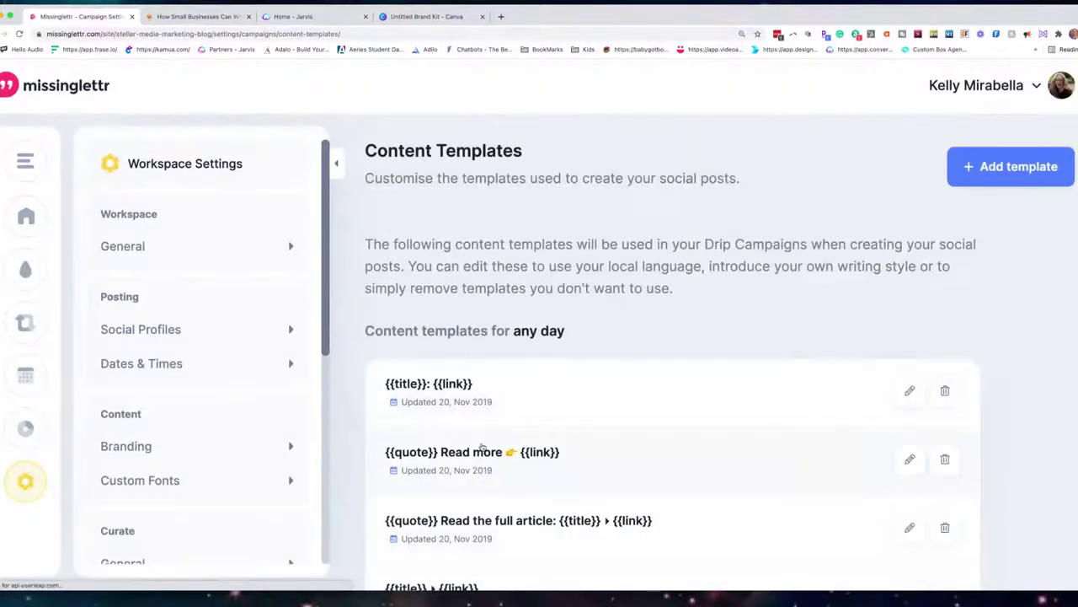
pyautogui.scroll(-3, 482, 445)
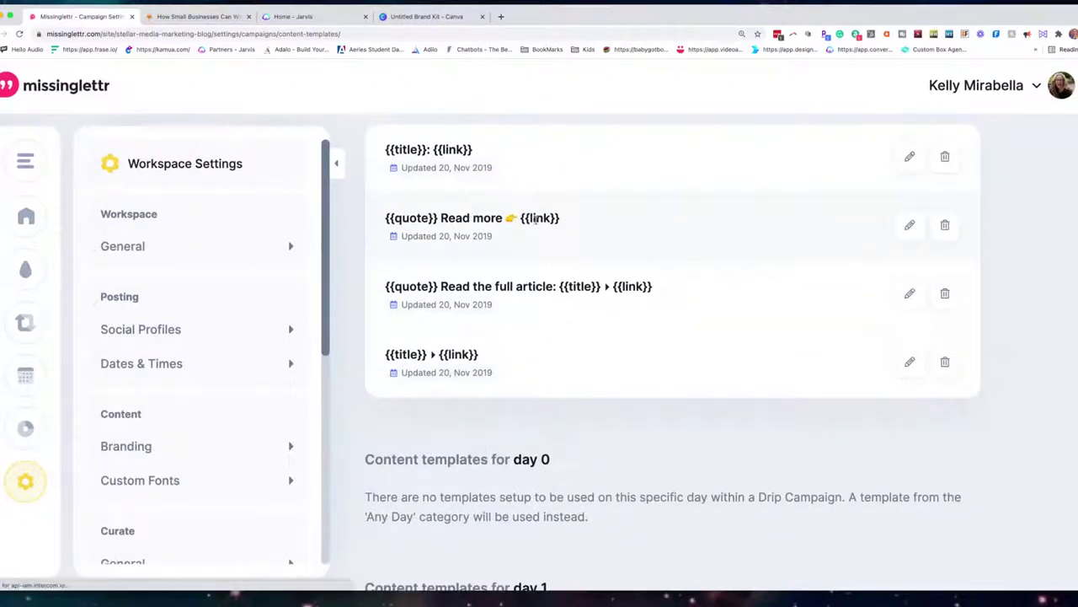
pyautogui.scroll(-3, 140, 430)
pyautogui.scroll(-3, 140, 430)
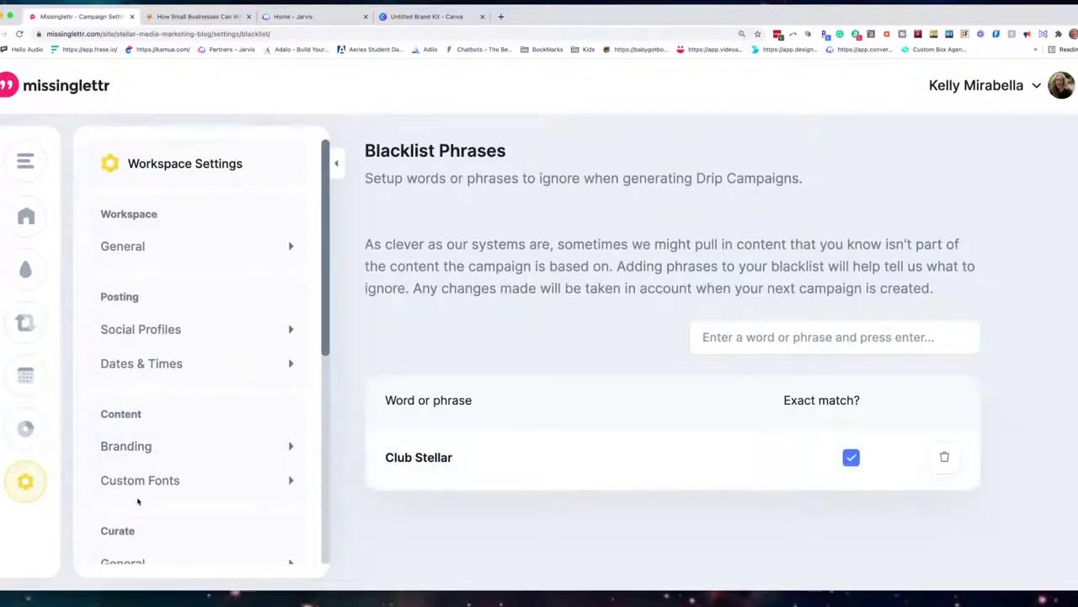
pyautogui.scroll(-5, 151, 472)
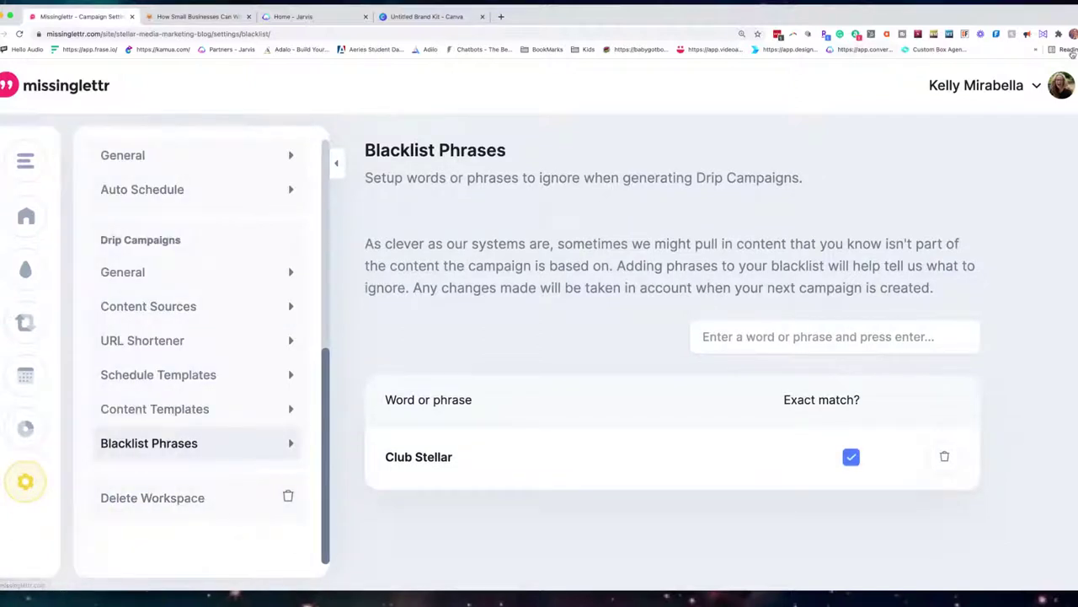
# Open the account's billing page from My Account, and switch to the Client X workspace
pyautogui.click(1036, 88)
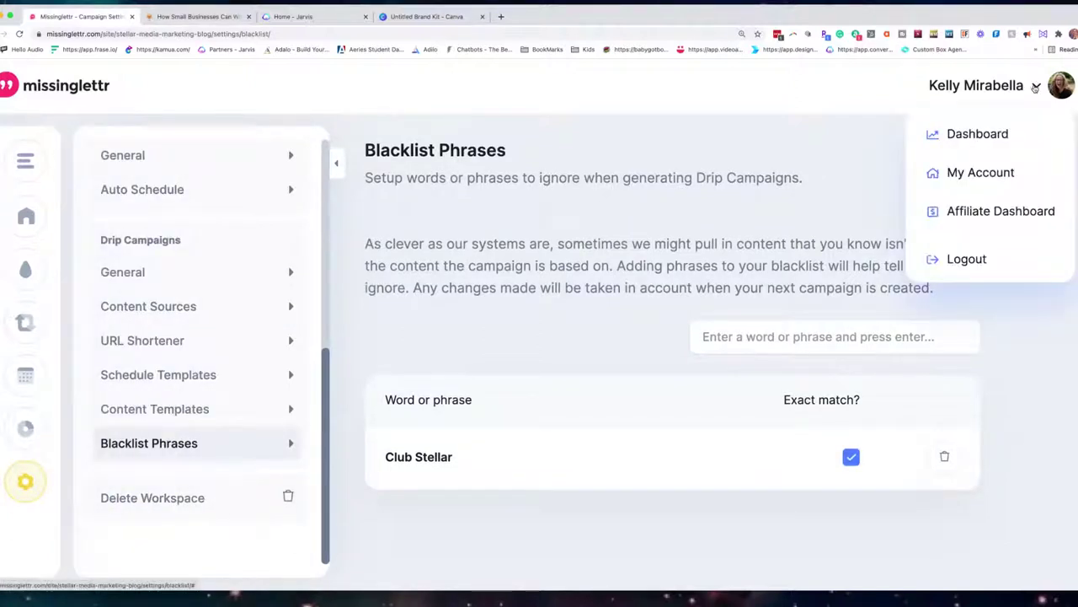
pyautogui.click(978, 173)
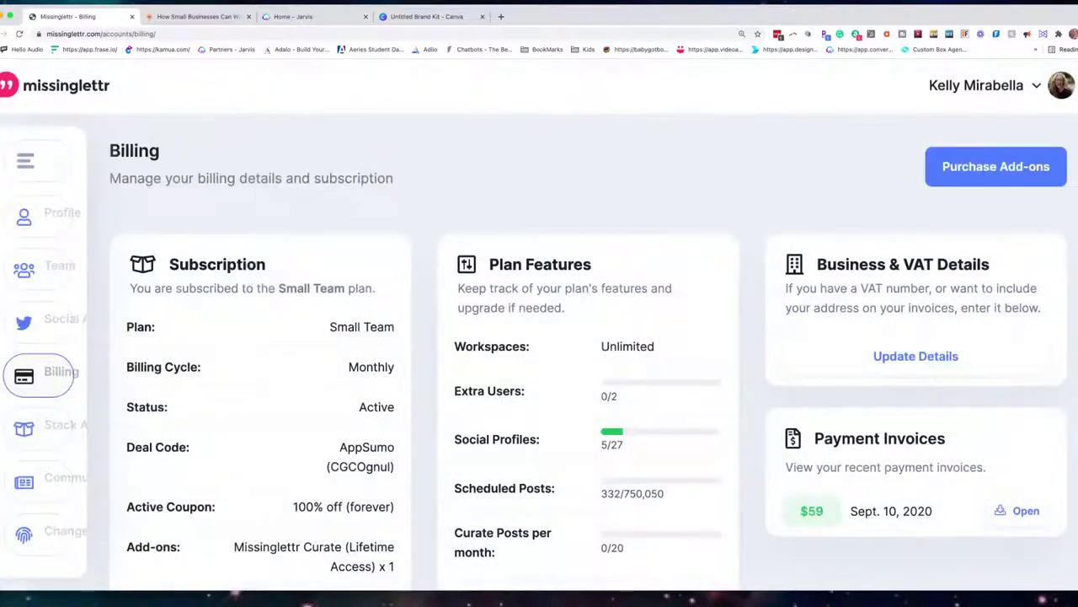
pyautogui.click(84, 160)
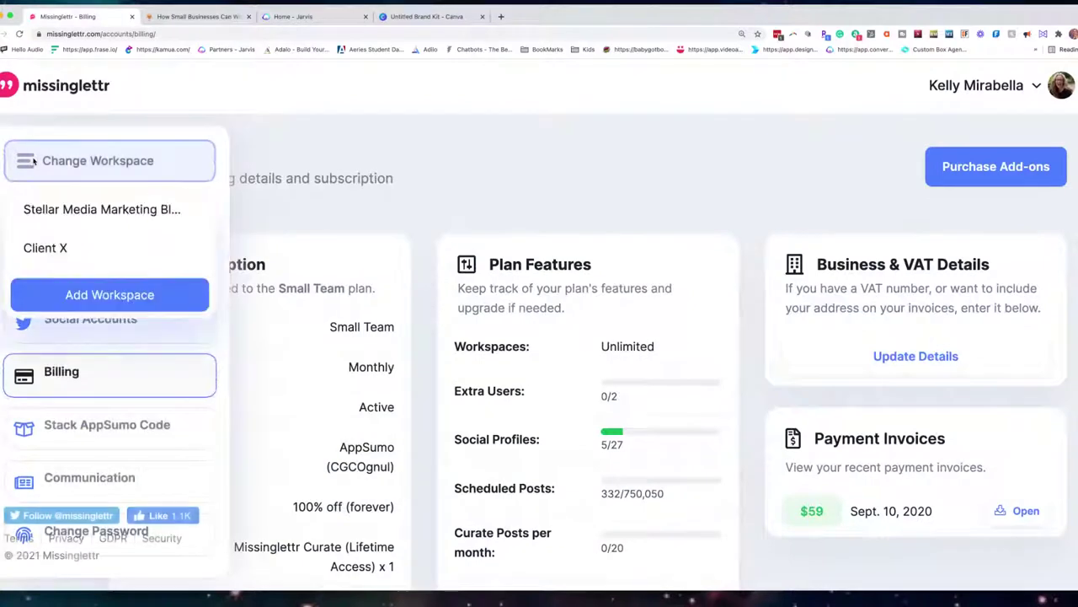
pyautogui.click(61, 248)
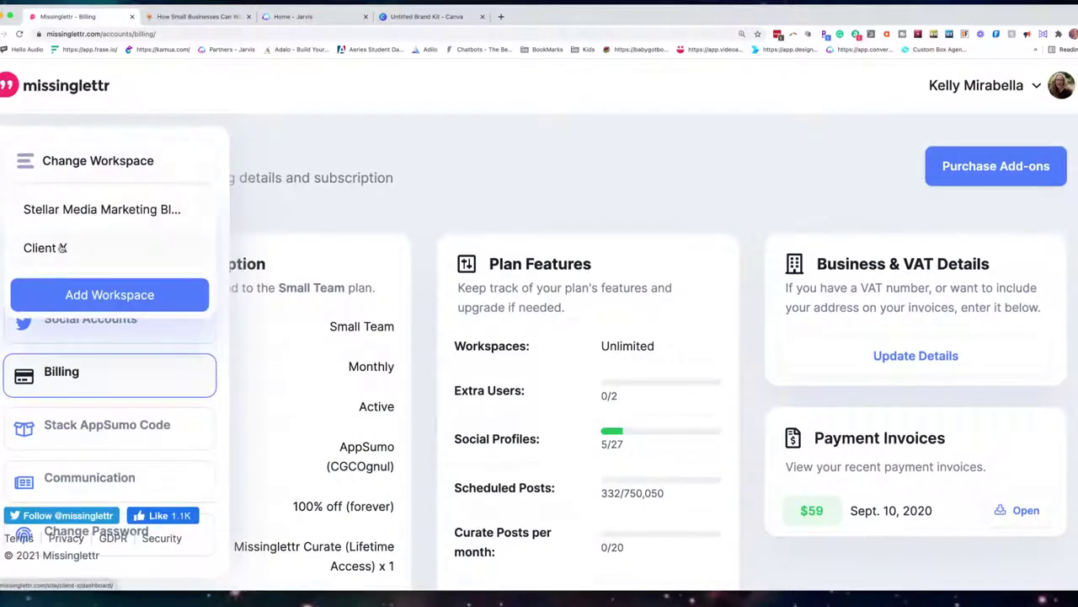